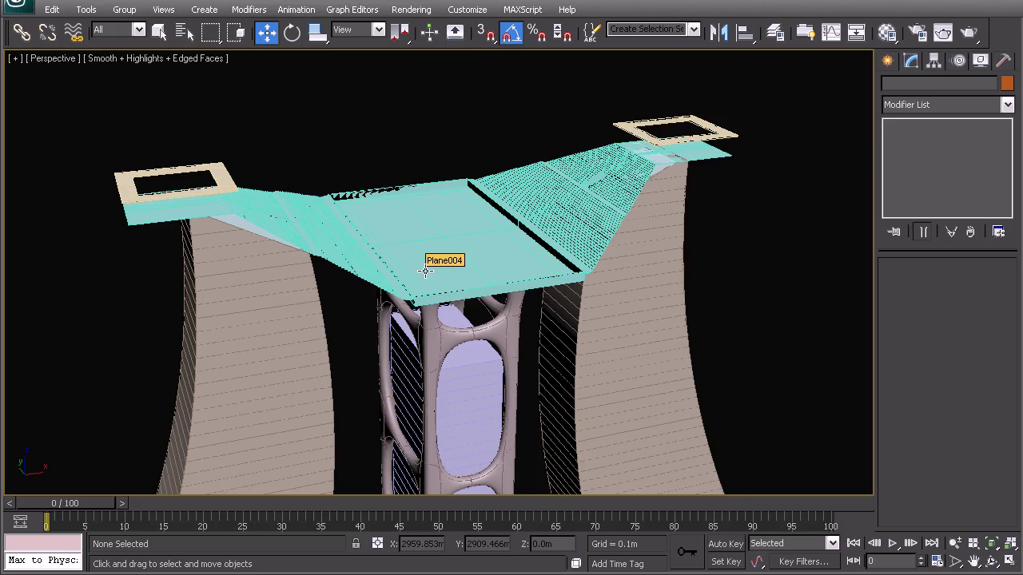
- Isolate the elevation linework together with the half of the stadium seating deck beside the tower in front
scroll(439, 287, up, 1)
scroll(447, 303, down, 5)
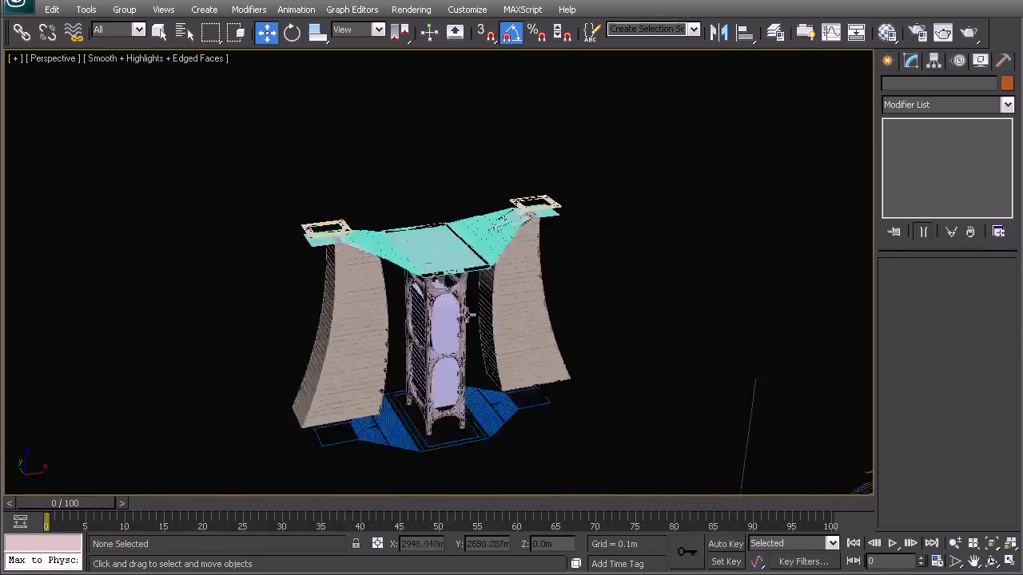
middle_drag(527, 336, 362, 246)
middle_drag(706, 393, 674, 334)
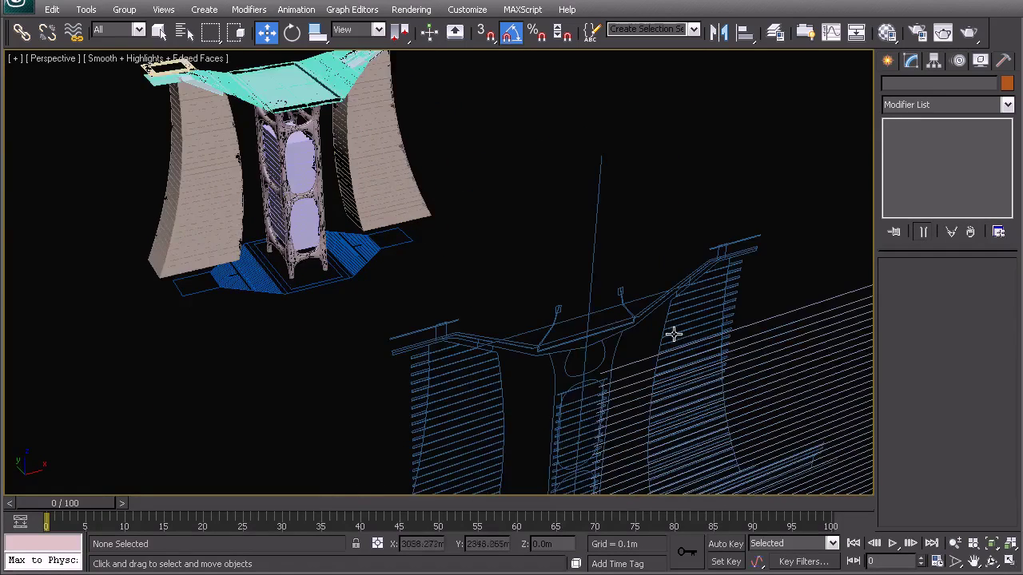
click(612, 327)
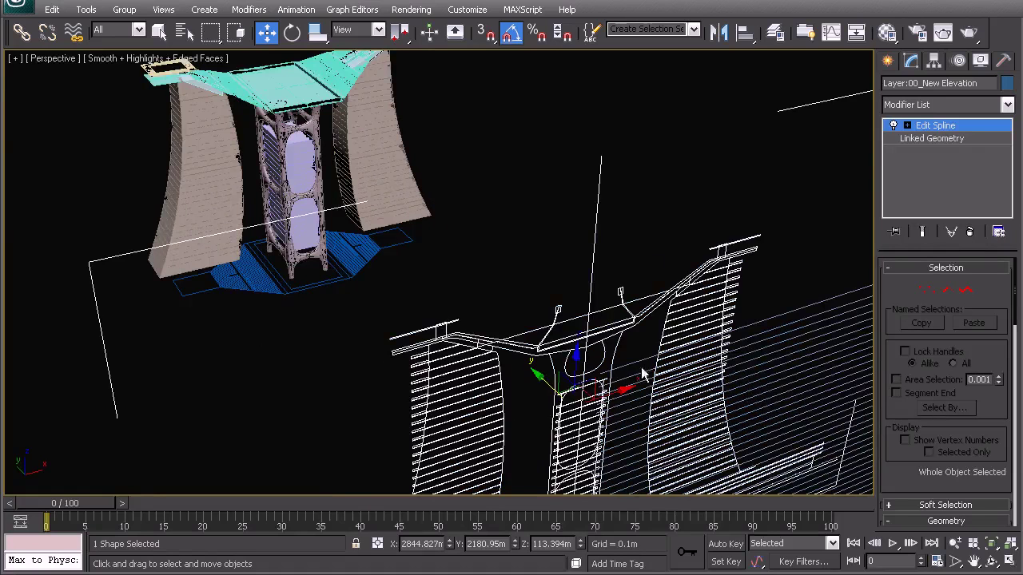
middle_drag(184, 327, 292, 324)
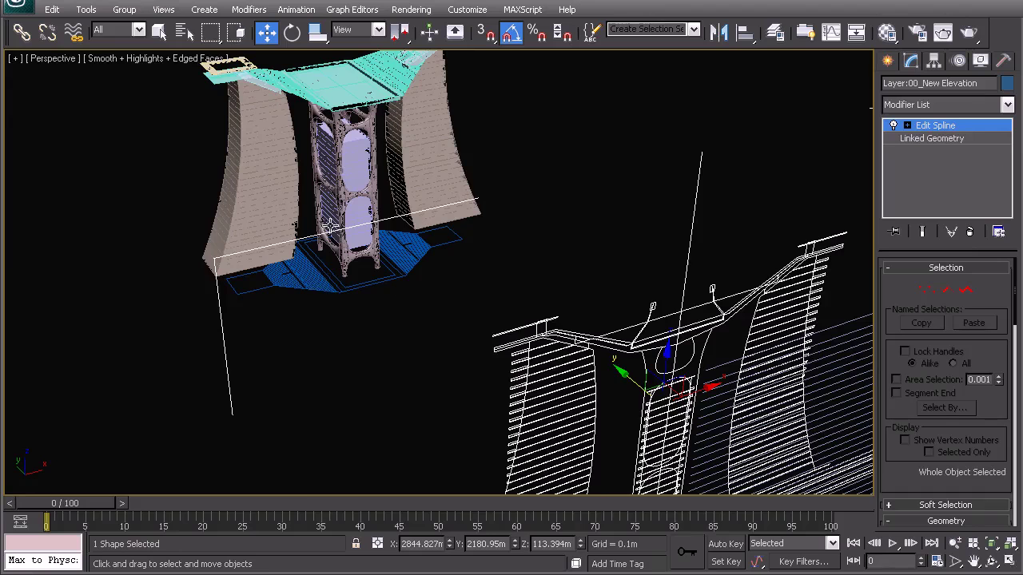
scroll(425, 214, up, 3)
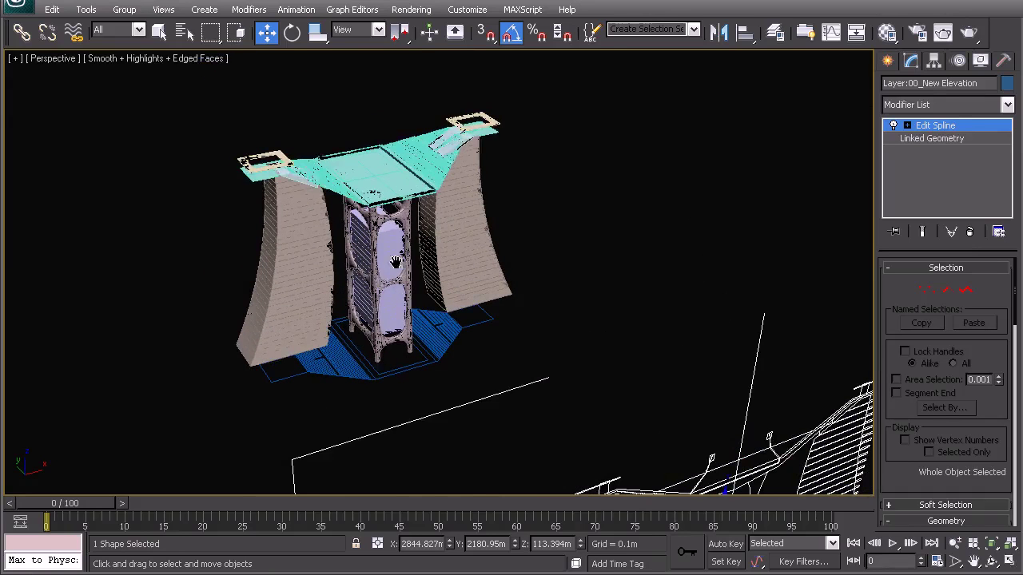
scroll(456, 162, up, 6)
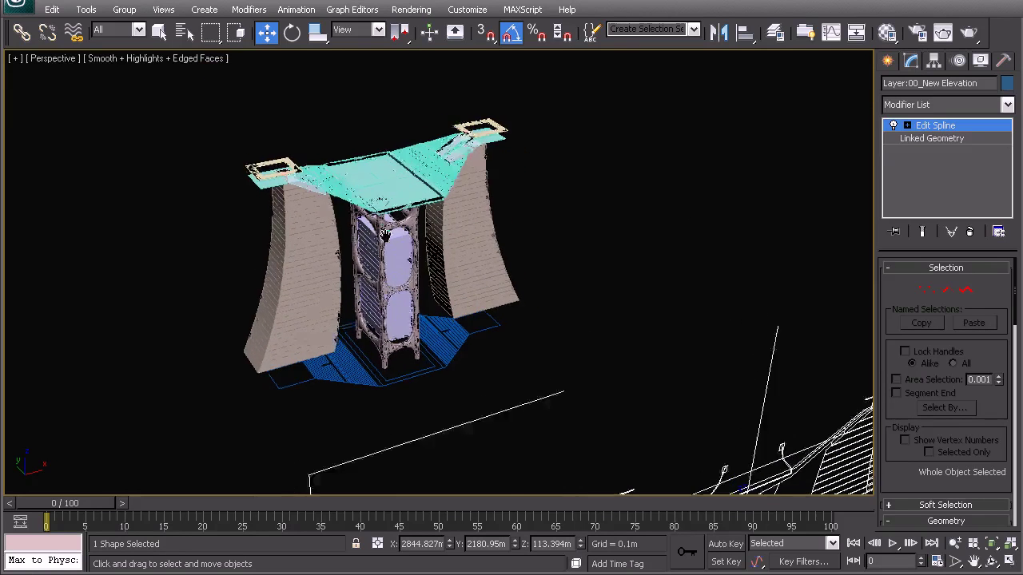
ctrl+click(471, 283)
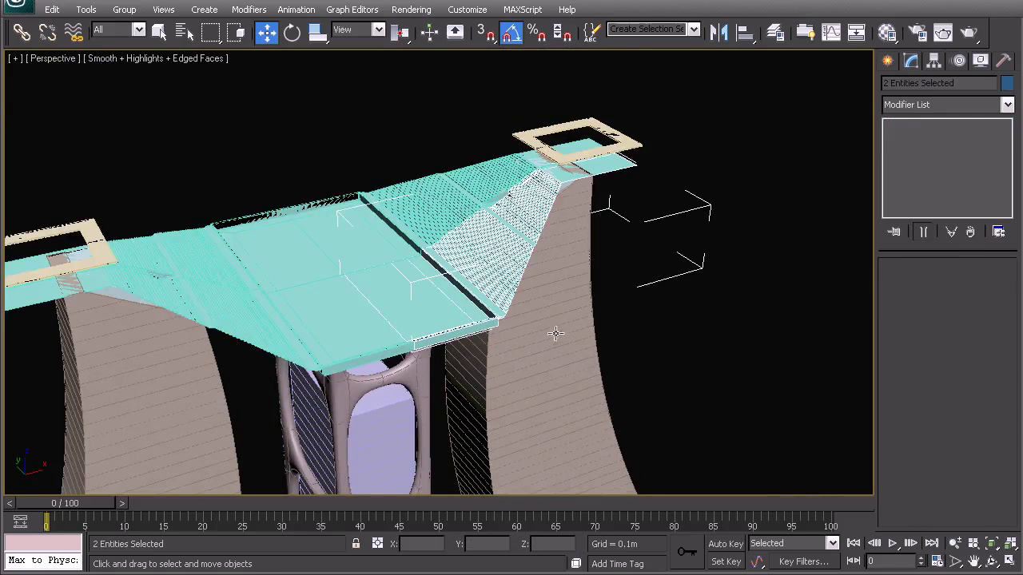
middle_drag(555, 334, 498, 272)
middle_drag(456, 343, 438, 251)
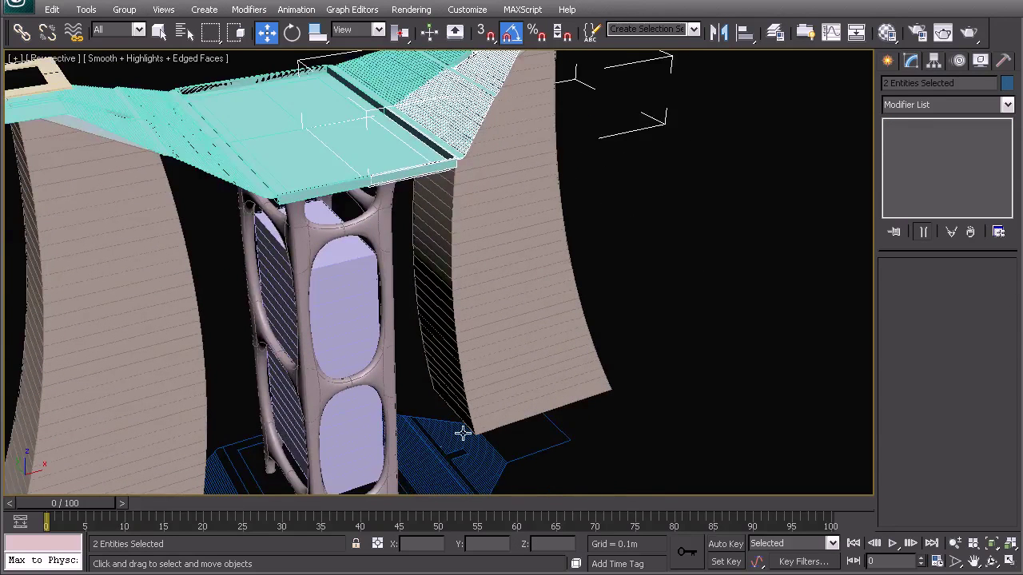
middle_drag(458, 80, 452, 152)
scroll(386, 257, down, 3)
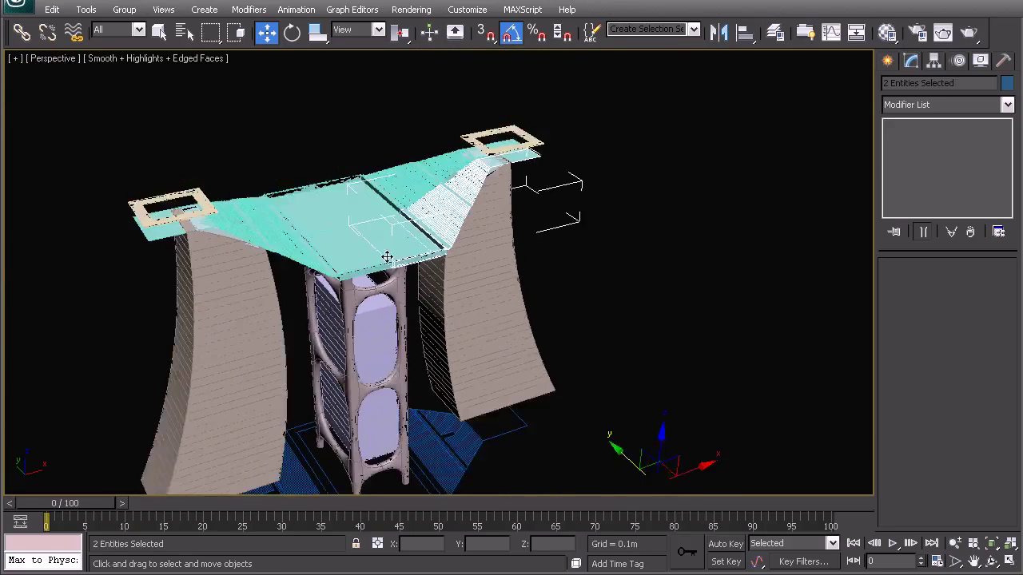
middle_drag(563, 364, 481, 212)
right_click(472, 225)
click(495, 104)
click(561, 214)
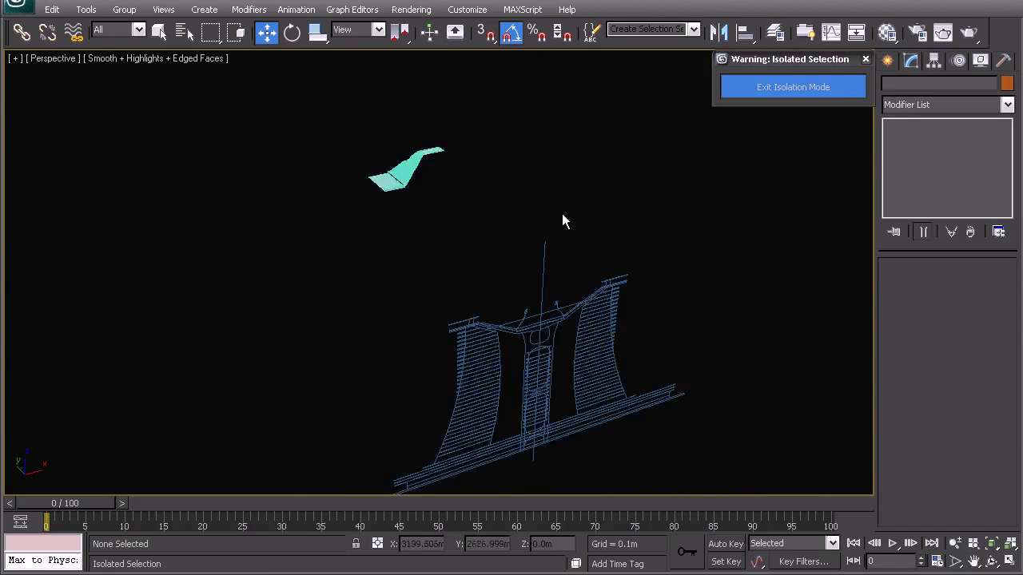
- Check the isolated seating deck's layer assignment in the layer list, looking at 04_Stad Steating
middle_drag(406, 228, 449, 287)
scroll(450, 286, up, 3)
click(470, 198)
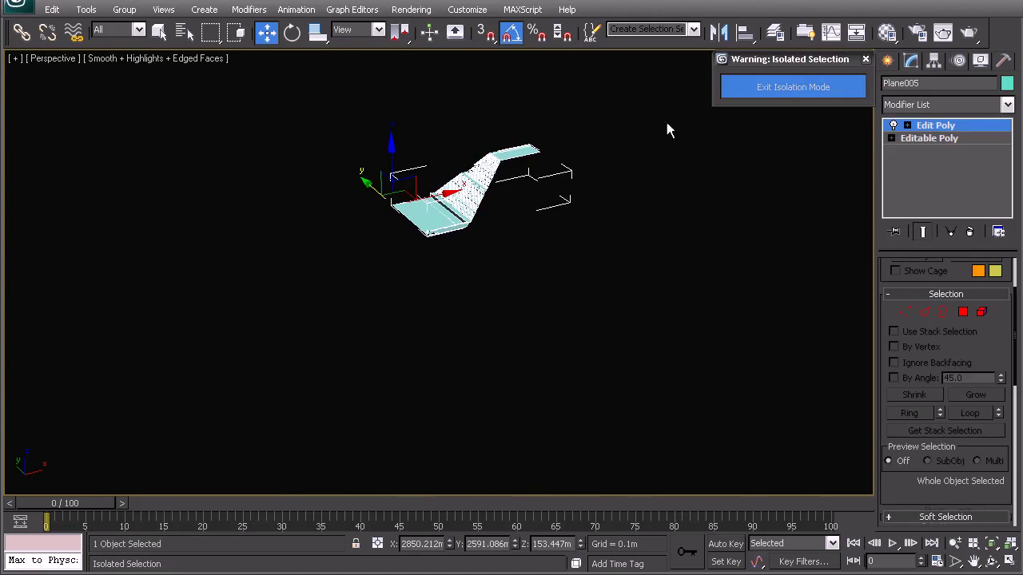
click(775, 32)
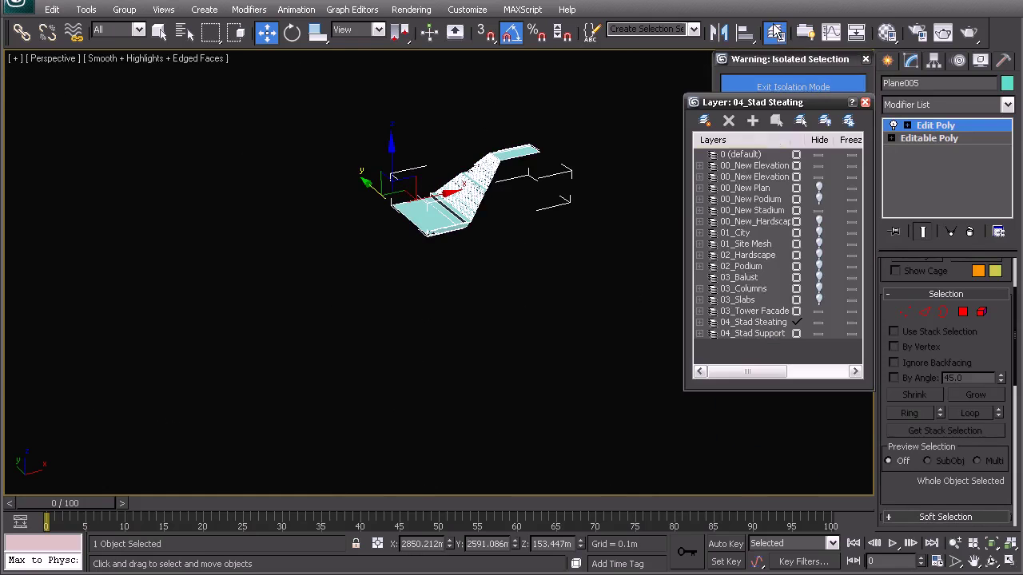
click(763, 312)
click(759, 323)
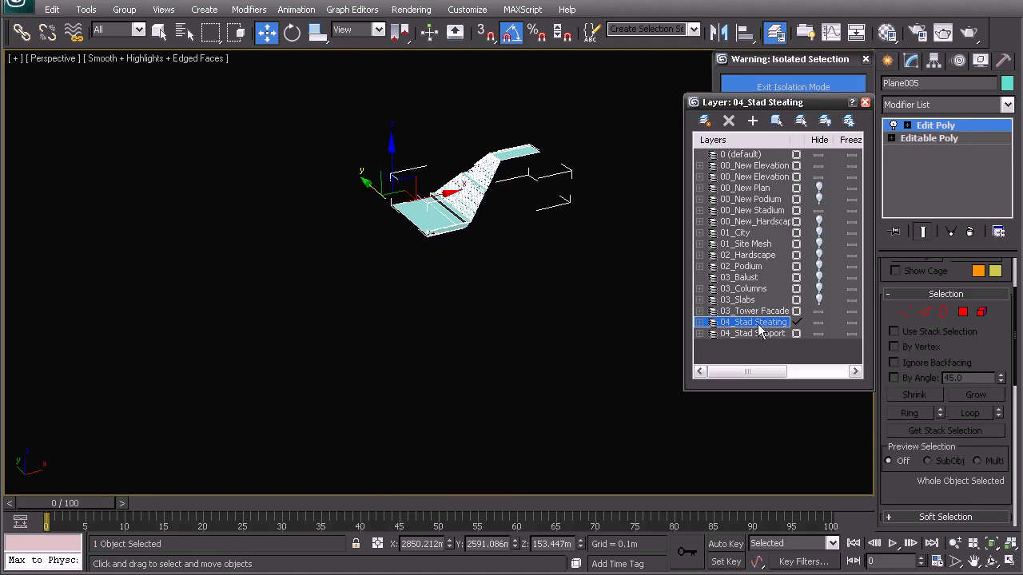
click(865, 103)
- Select the five polygons forming the seating deck's flat platform, its border strips and the inner faces of its curbs
middle_drag(548, 238, 556, 256)
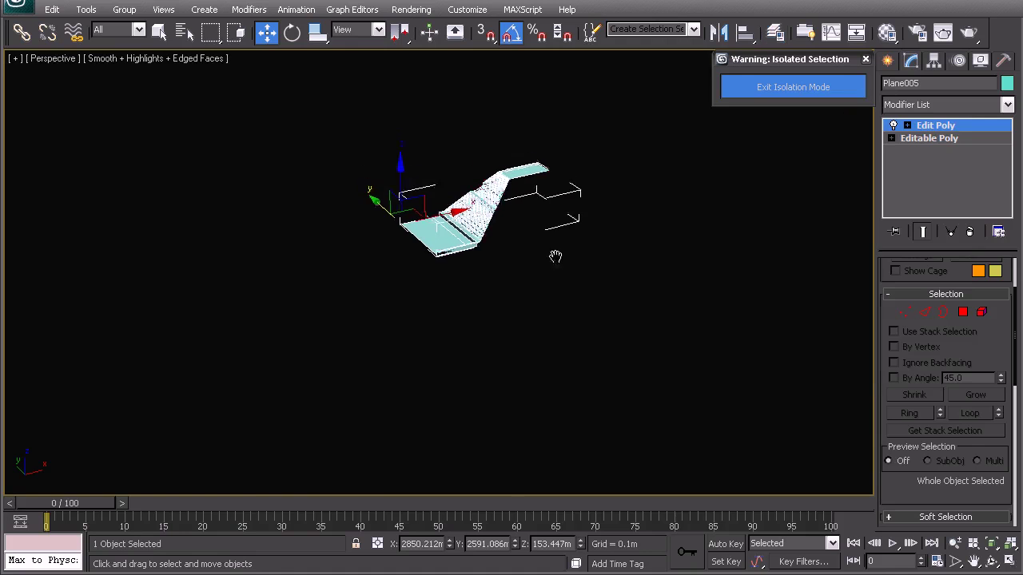
click(551, 256)
click(450, 236)
key(z)
alt+middle_drag(303, 290, 316, 286)
middle_drag(246, 345, 474, 177)
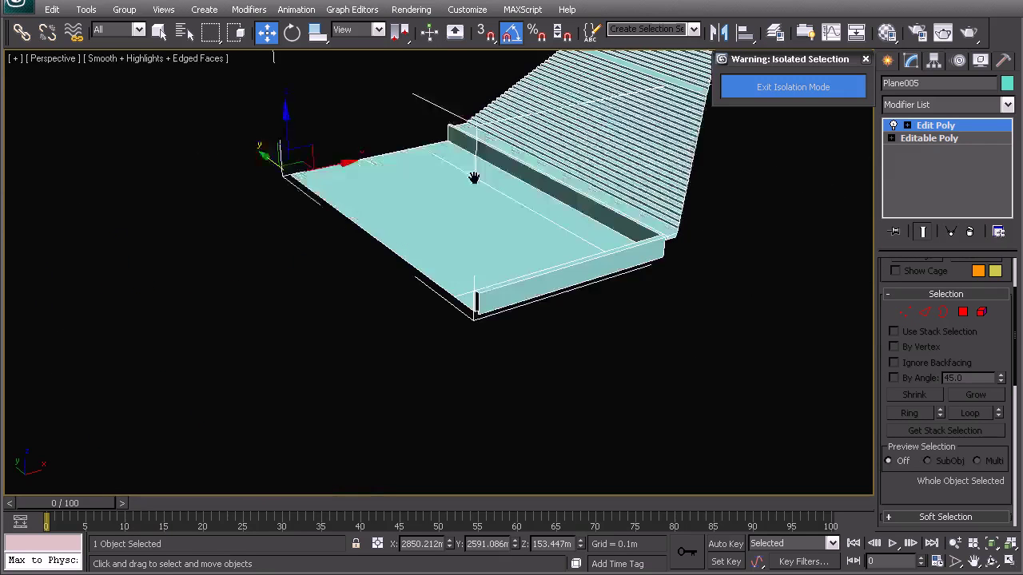
alt+middle_drag(367, 195, 386, 205)
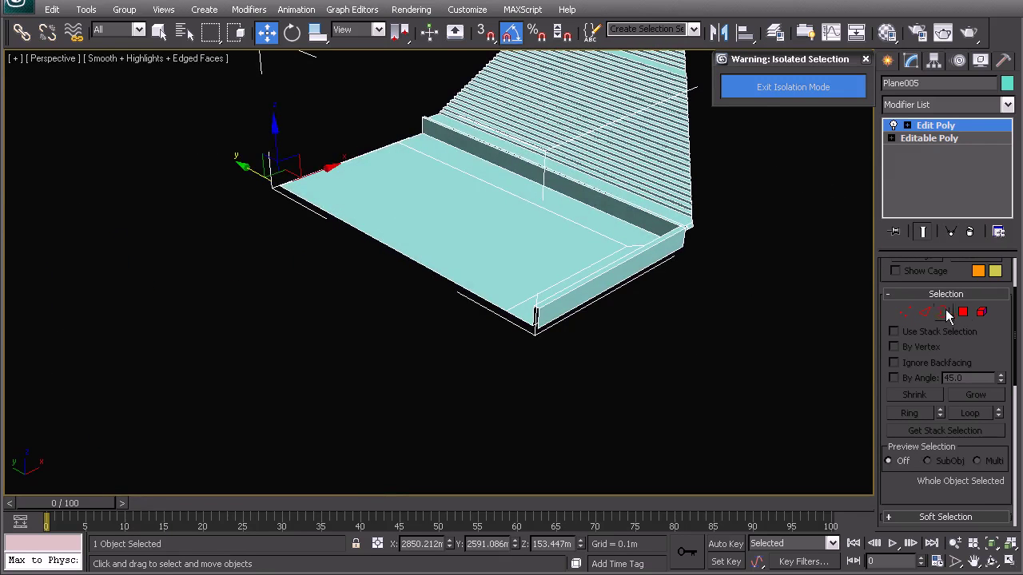
alt+middle_drag(600, 314, 475, 281)
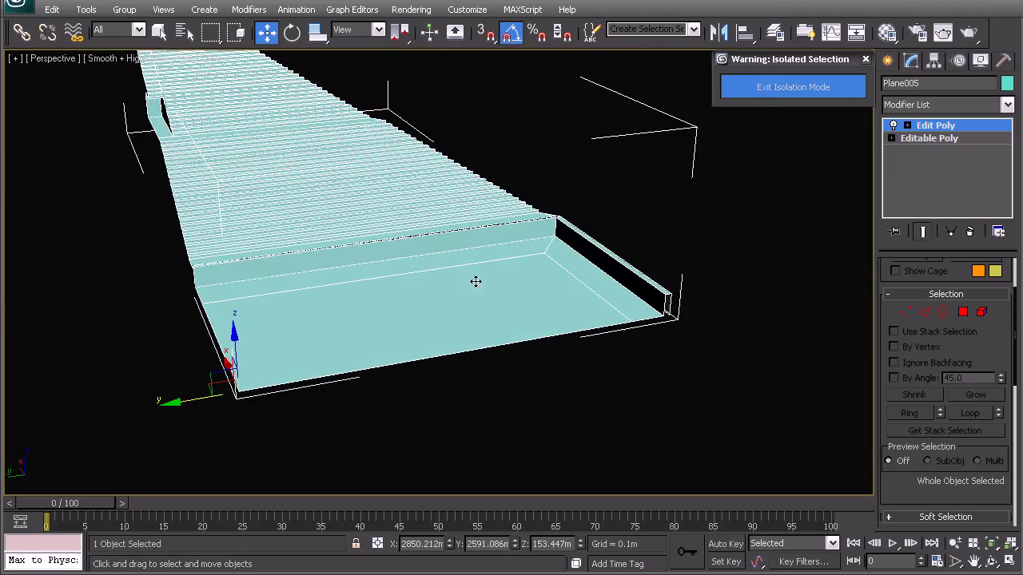
click(962, 312)
click(499, 275)
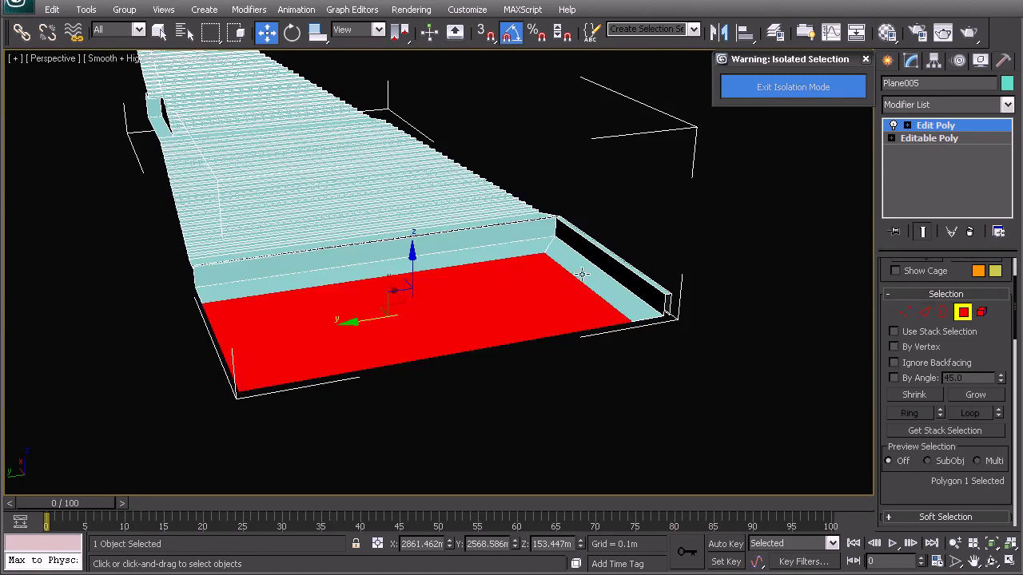
alt+middle_drag(583, 274, 605, 314)
scroll(585, 284, up, 5)
ctrl+click(704, 269)
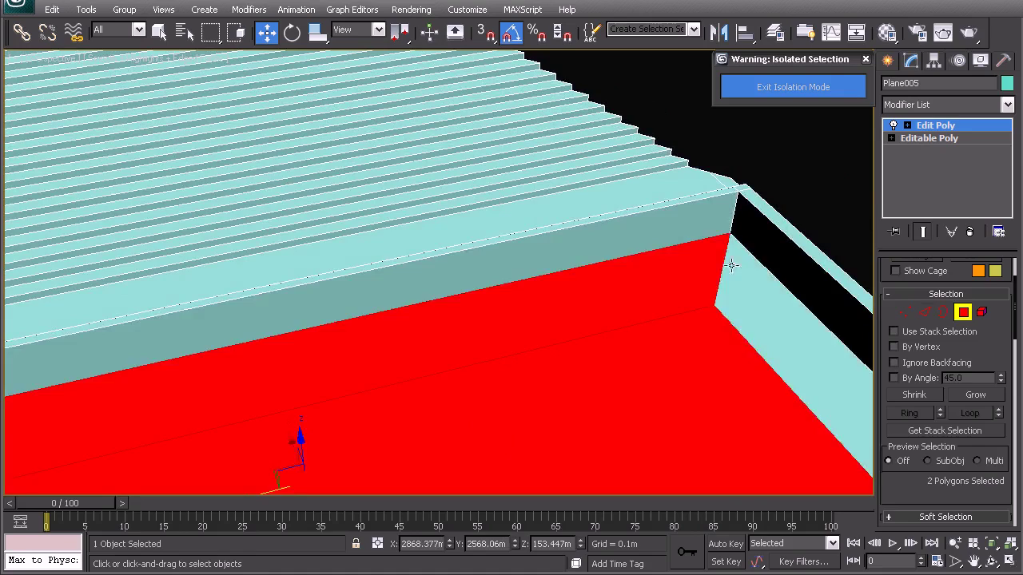
ctrl+click(730, 264)
ctrl+click(694, 213)
ctrl+click(746, 215)
scroll(415, 253, down, 5)
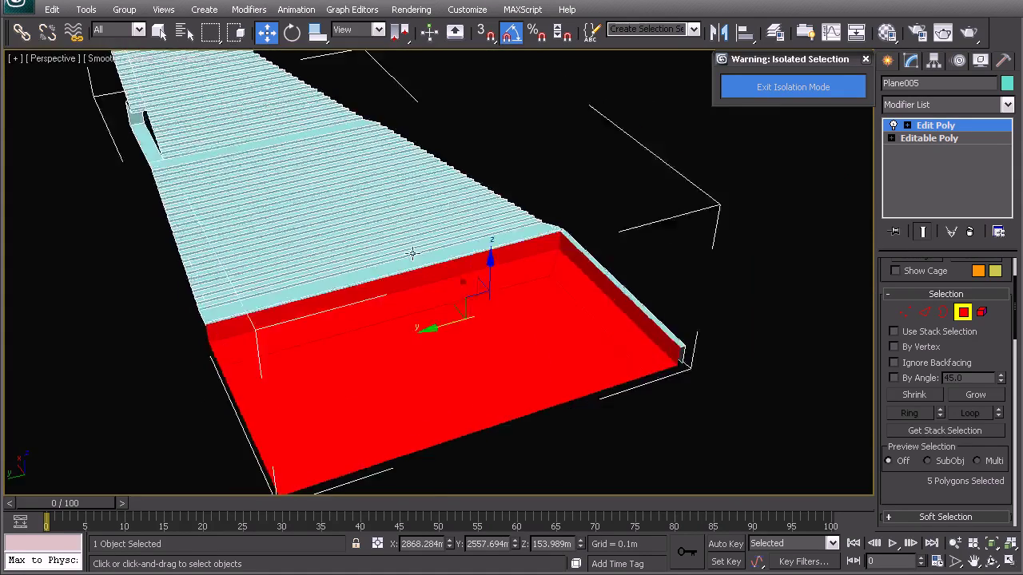
- Clone the selected platform polygons about 4.4 m straight down as a separate object, leave polygon editing and clear the selection
mouse_move(413, 253)
alt+middle_down()
mouse_move(488, 224)
mouse_move(306, 234)
mouse_move(275, 209)
alt+middle_up()
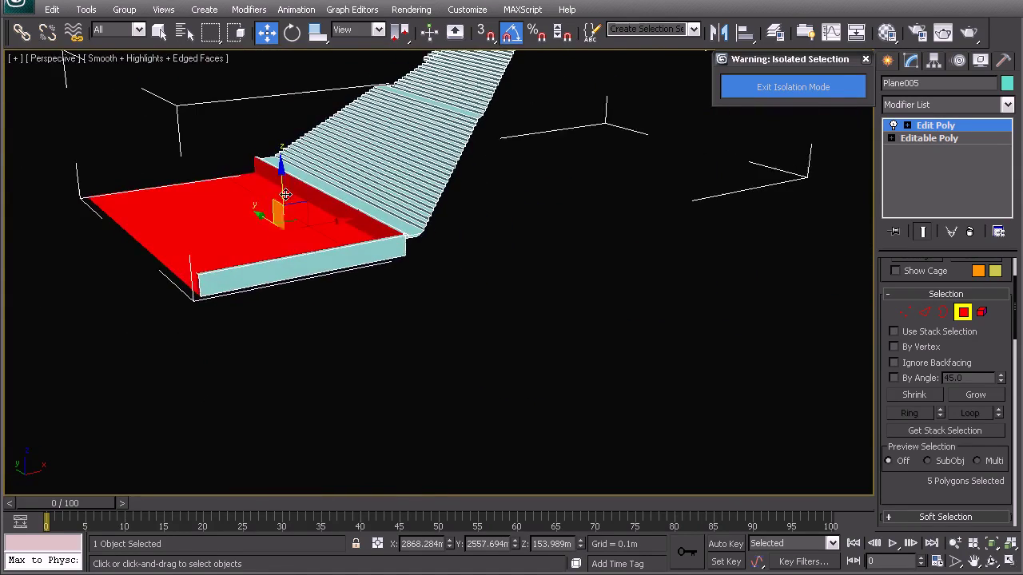
shift+drag(278, 209, 343, 281)
click(449, 274)
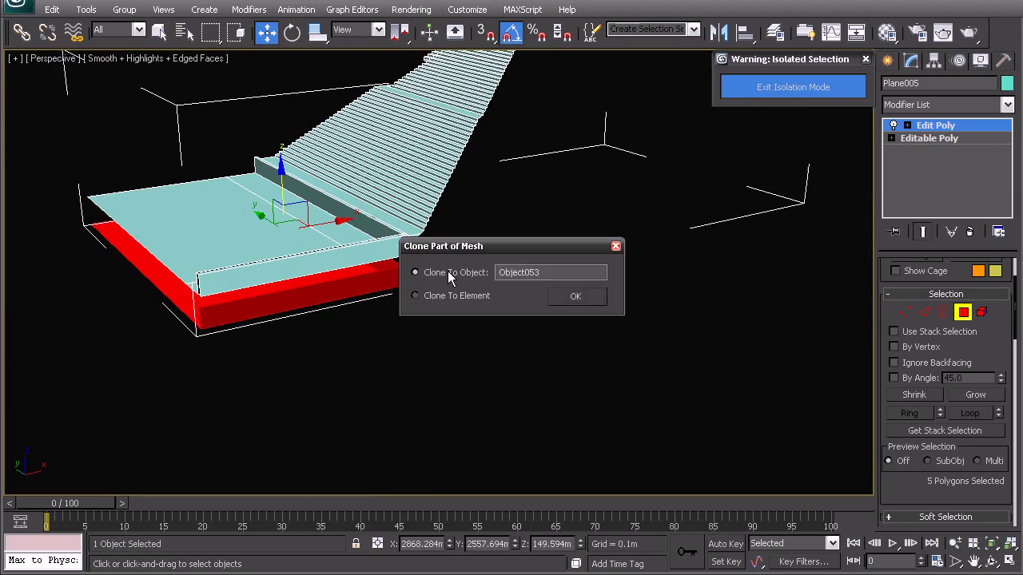
click(552, 297)
right_click(499, 274)
click(484, 266)
click(406, 320)
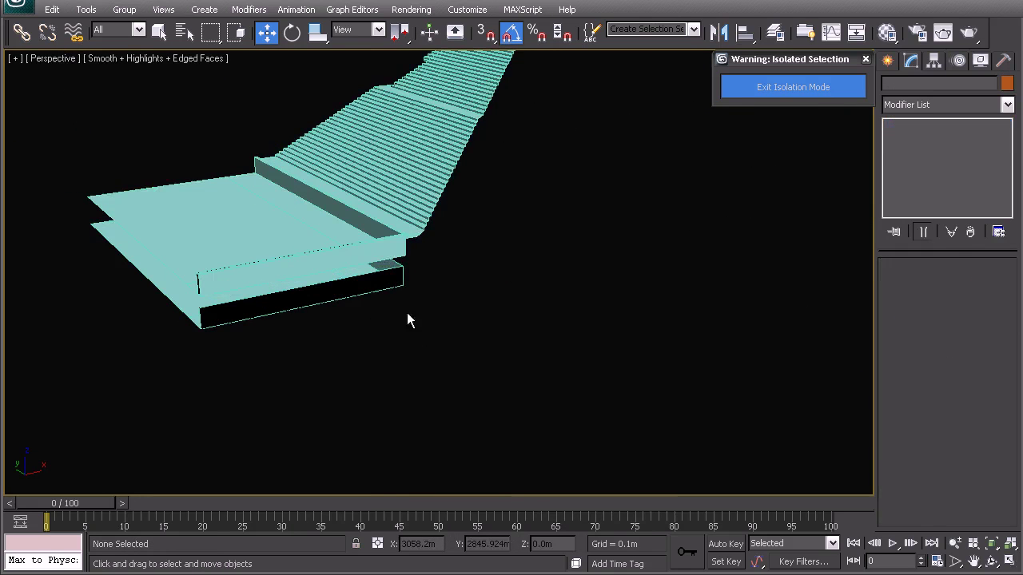
- Flip all polygons of the cloned platform piece so its normals face outward, and return to object level
click(389, 279)
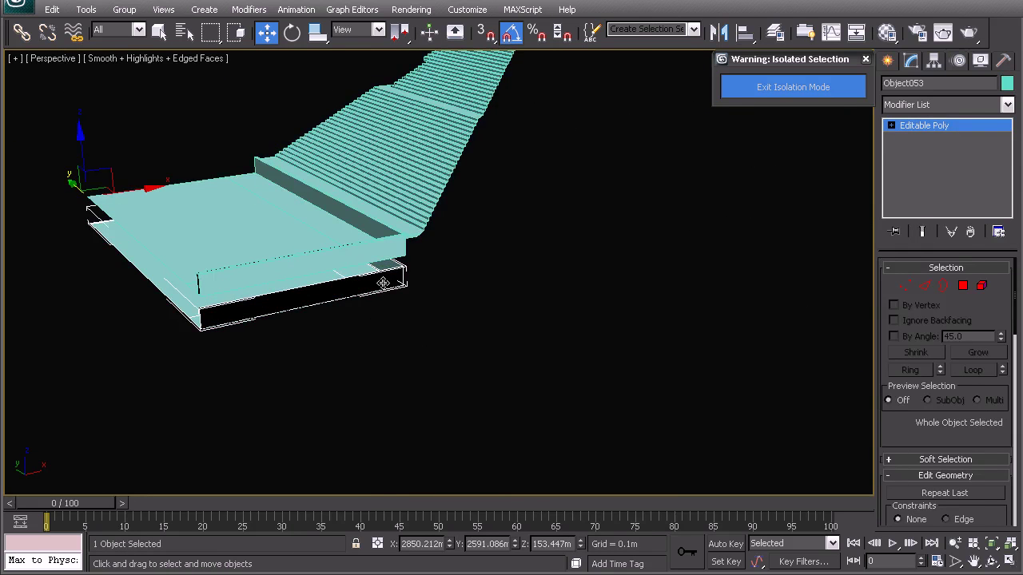
middle_drag(252, 308, 335, 290)
middle_drag(433, 274, 433, 288)
scroll(433, 288, up, 3)
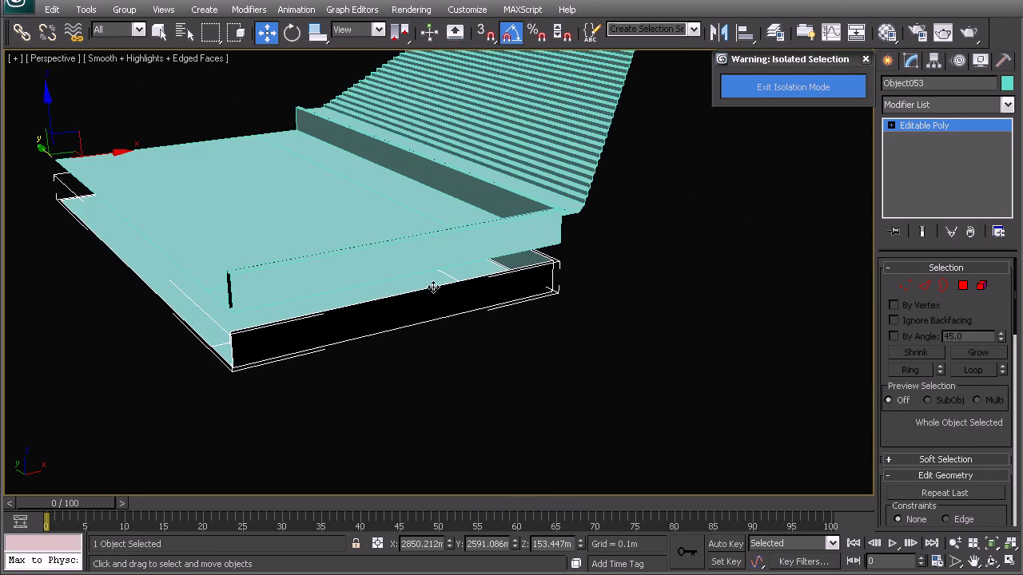
click(965, 286)
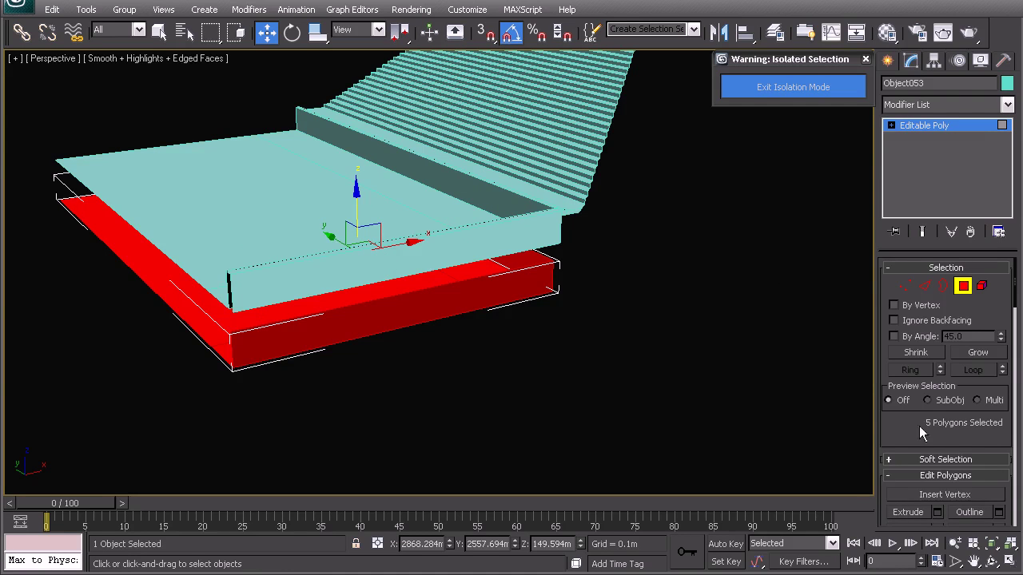
mouse_move(919, 431)
mouse_down()
mouse_move(893, 365)
mouse_move(902, 286)
mouse_up()
click(975, 403)
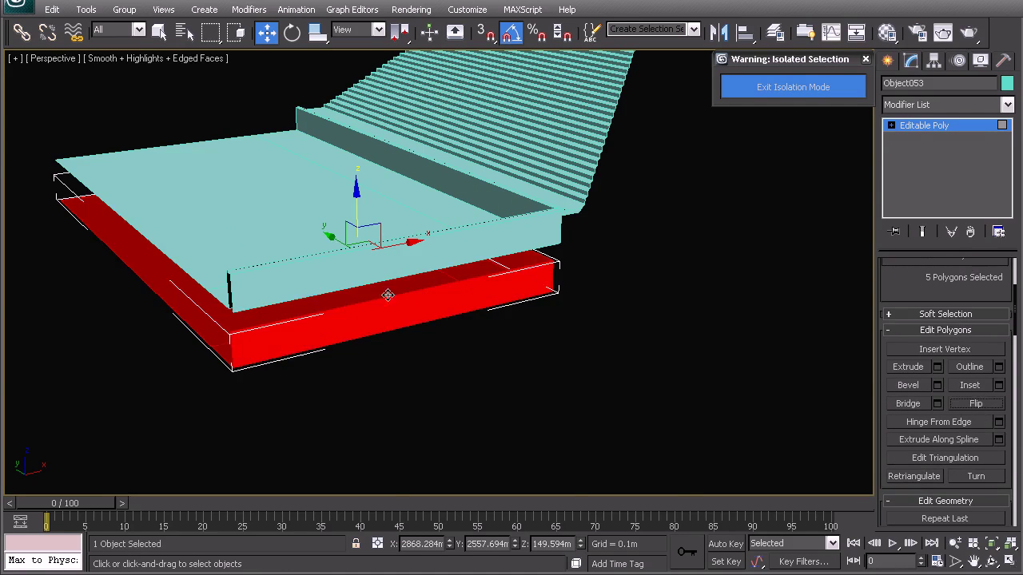
click(549, 316)
right_click(542, 284)
click(513, 267)
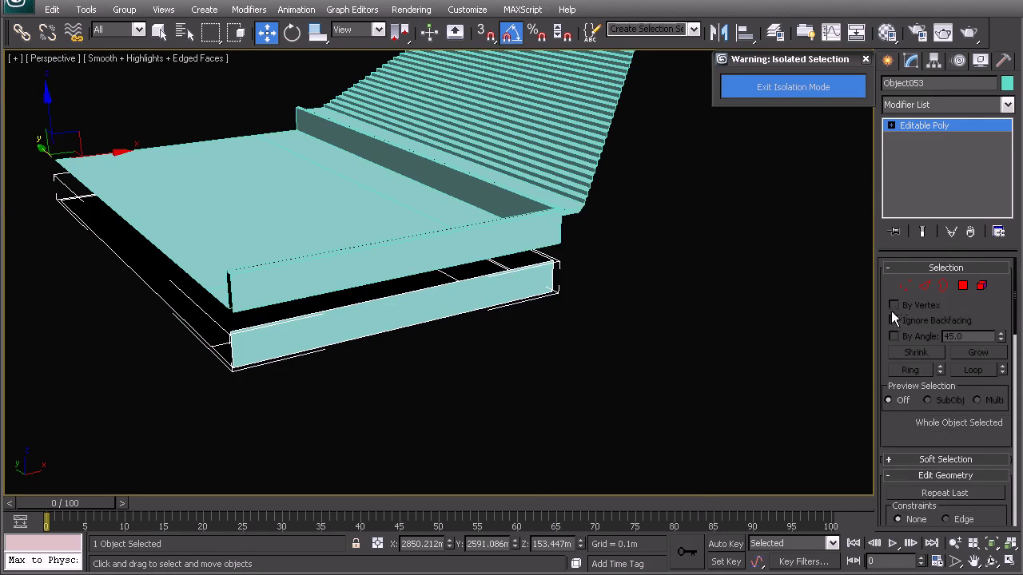
- Move the four vertices at the cloned piece's outer curb end about 2.4 m outward along Y, working in wireframe
click(904, 286)
alt+middle_drag(319, 314, 387, 310)
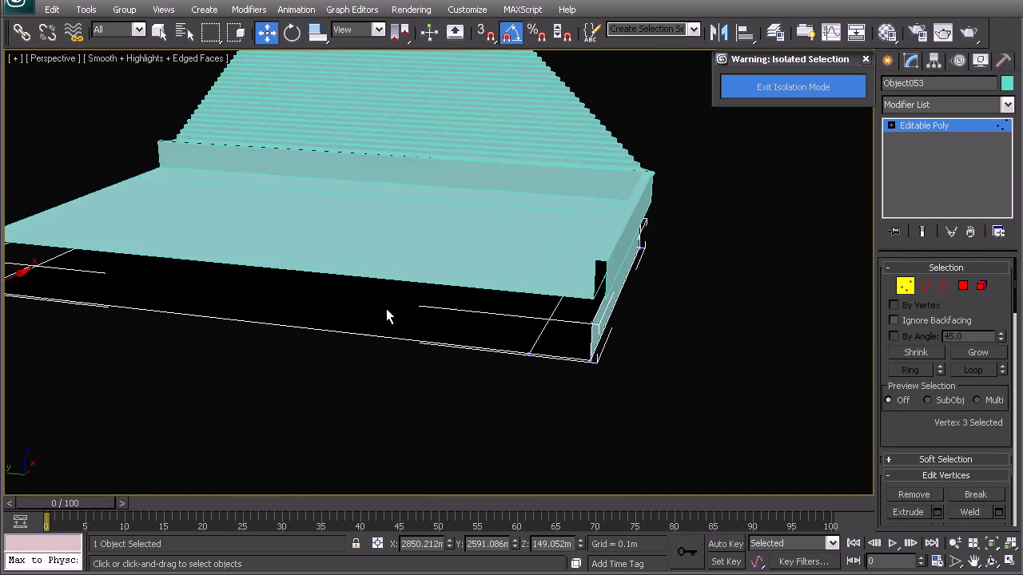
drag(584, 306, 583, 302)
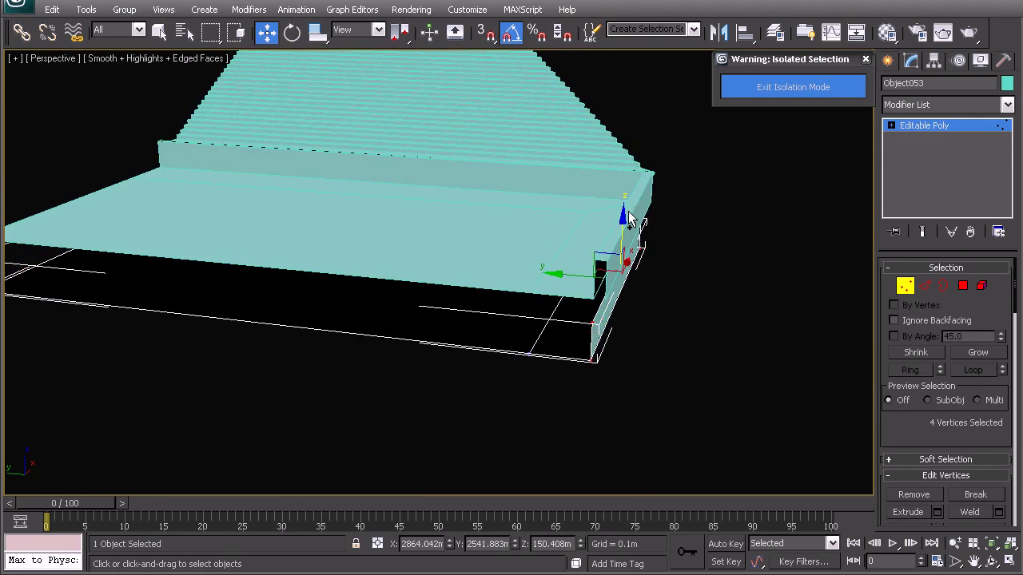
key(F3)
mouse_move(634, 240)
alt+middle_down()
mouse_move(644, 292)
mouse_move(548, 287)
alt+middle_up()
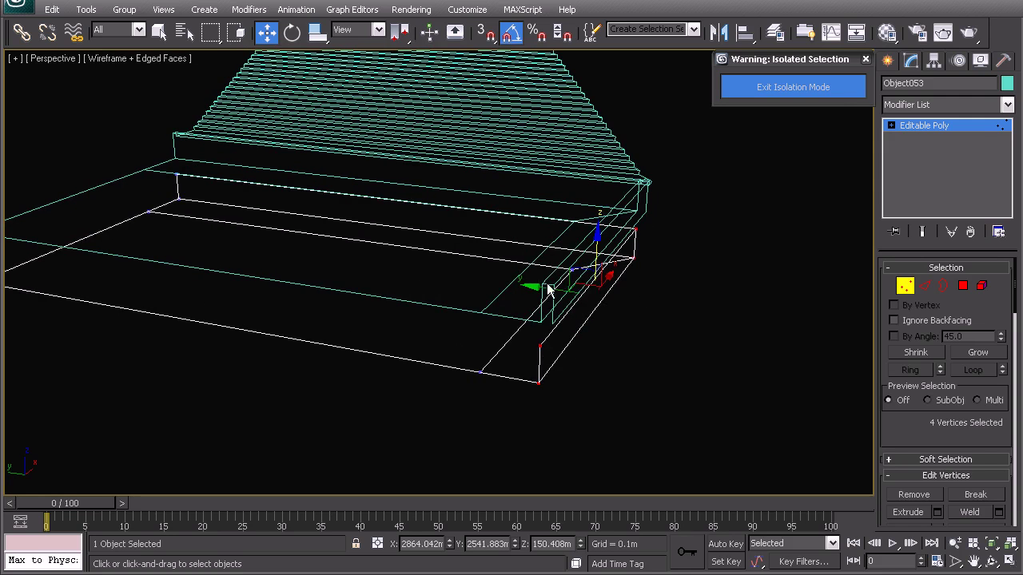
drag(544, 286, 575, 290)
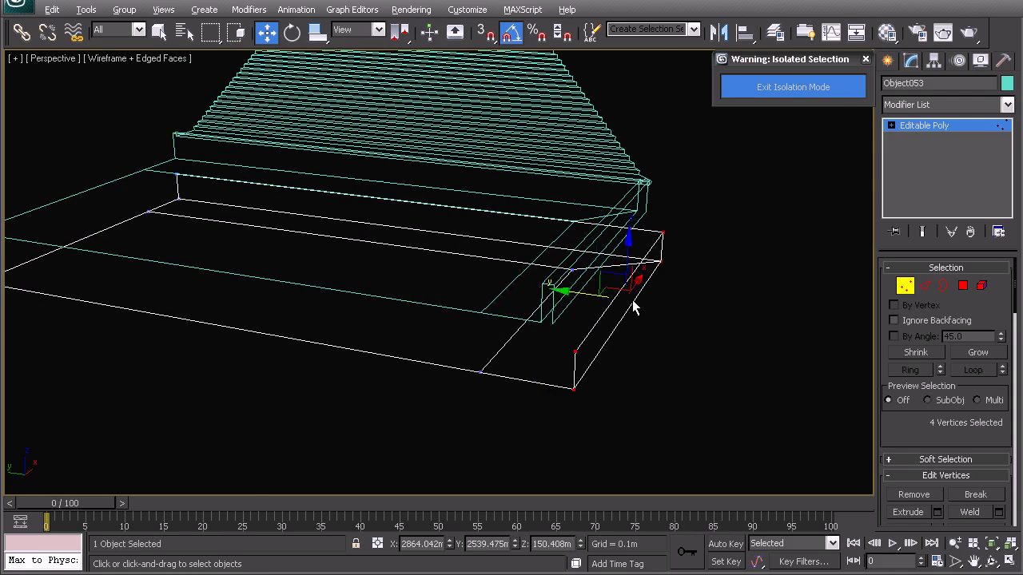
- Move the four vertices along the cloned piece's stair-side edge outward along X, and restore the shaded display
alt+middle_drag(632, 301, 525, 295)
drag(457, 311, 420, 232)
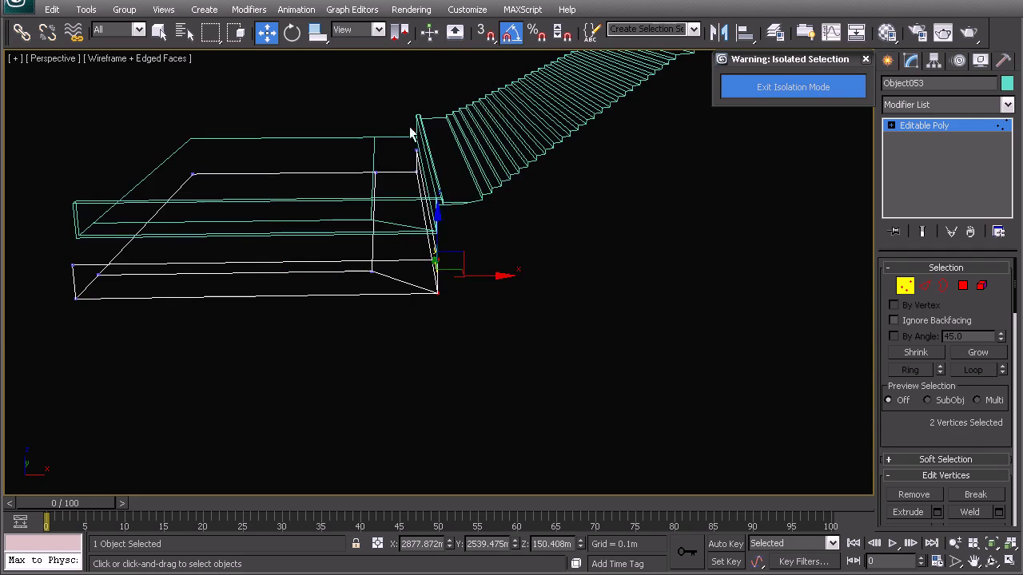
ctrl+drag(410, 129, 433, 211)
drag(495, 205, 498, 200)
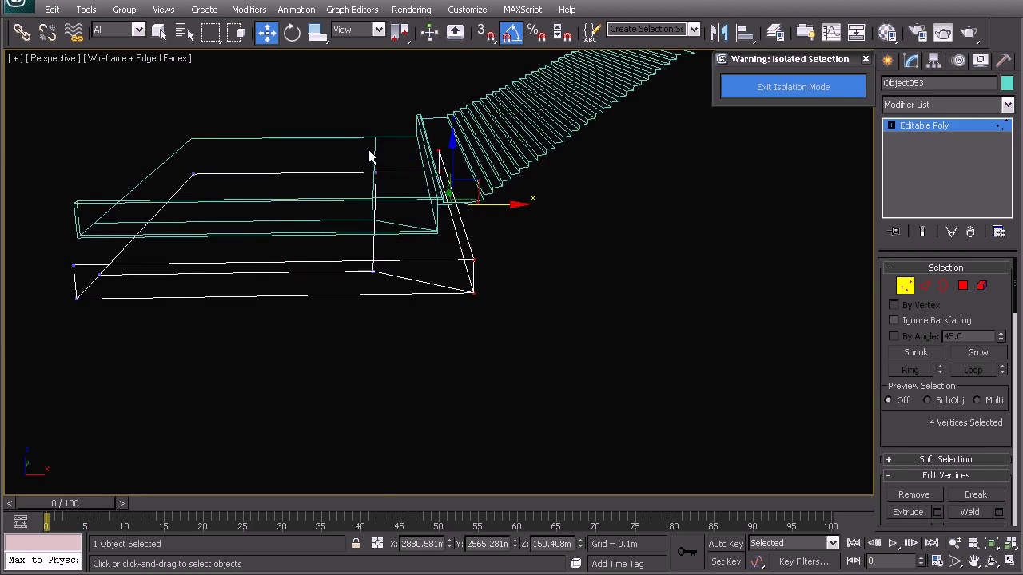
alt+middle_drag(370, 155, 365, 216)
mouse_move(363, 254)
alt+middle_down()
mouse_move(343, 258)
mouse_move(475, 255)
mouse_move(460, 246)
alt+middle_up()
key(F3)
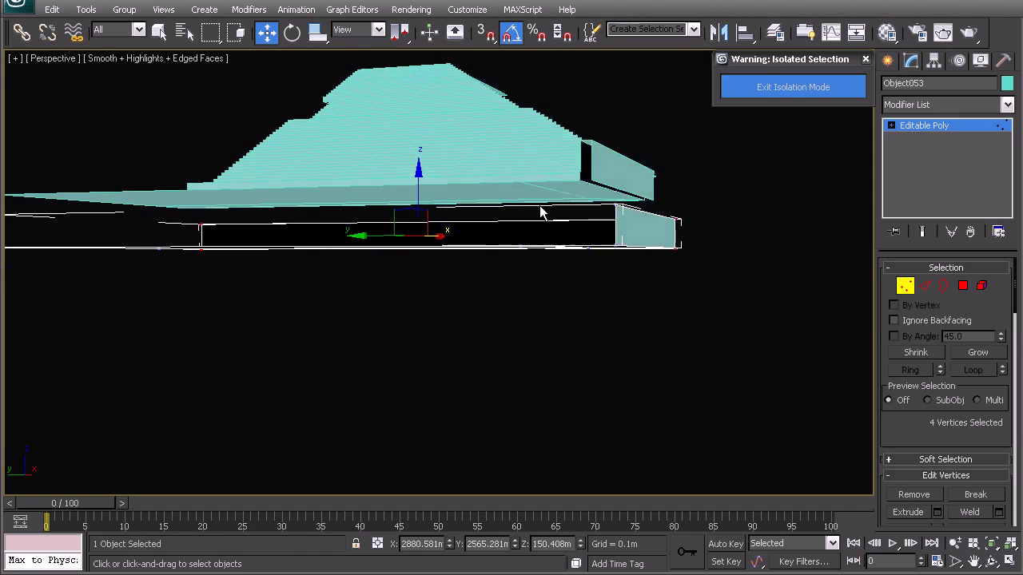
- Return to object level and raise the cloned platform piece about 3.4 m straight up
right_click(539, 206)
click(501, 183)
middle_drag(500, 189, 496, 252)
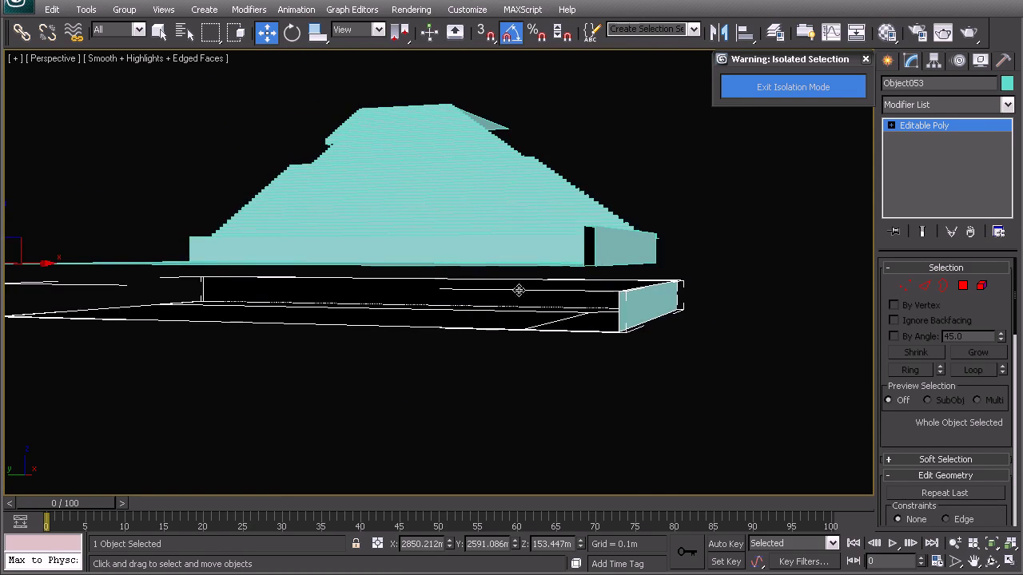
middle_drag(164, 267, 258, 266)
drag(107, 204, 103, 164)
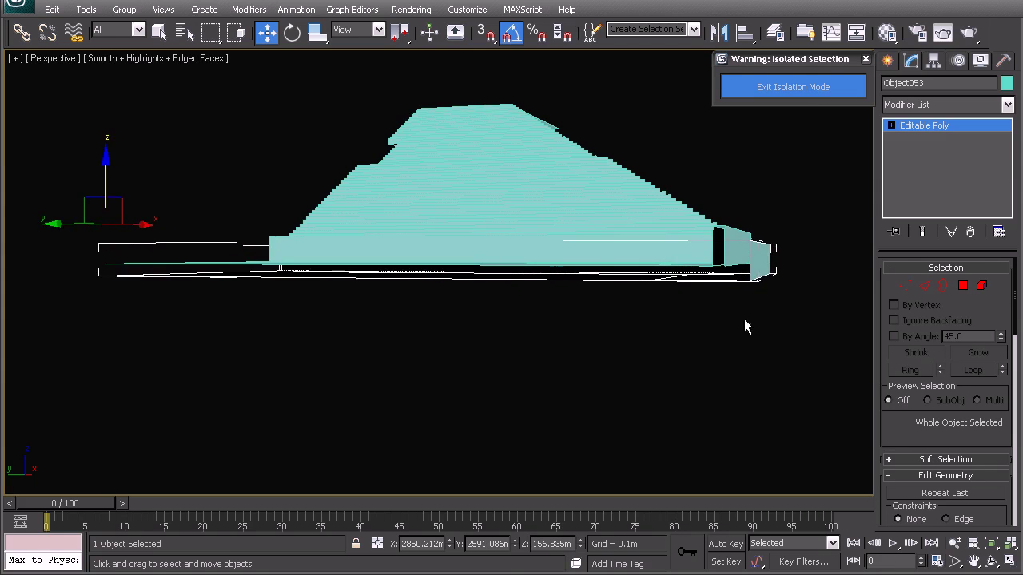
- Move the cloned piece's upper stair-side edge outward along X, and extrude a sloped face from it under the stairs up to the top landing
alt+middle_drag(744, 325, 604, 336)
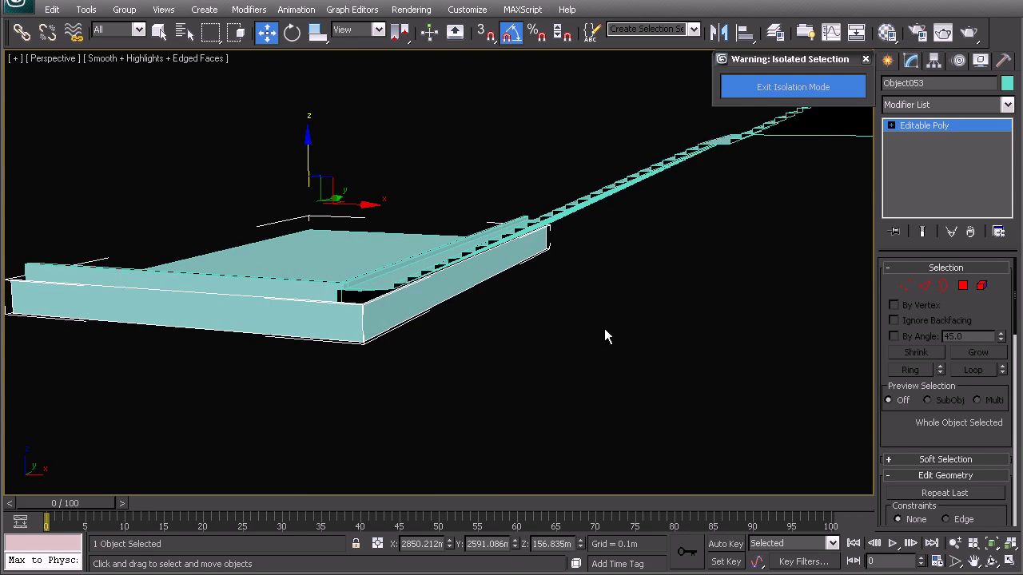
click(927, 285)
click(401, 302)
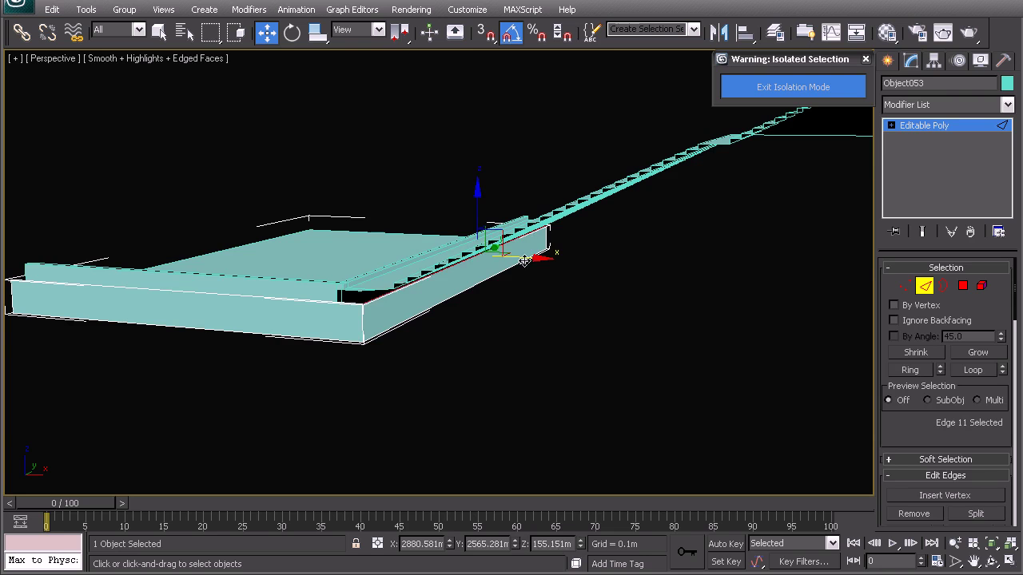
middle_drag(512, 301, 529, 313)
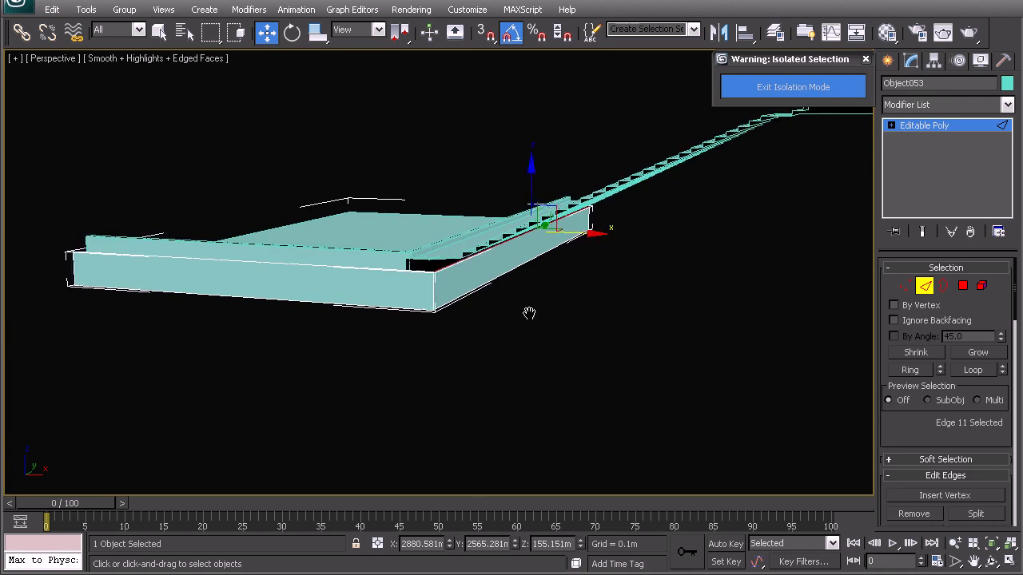
key(f)
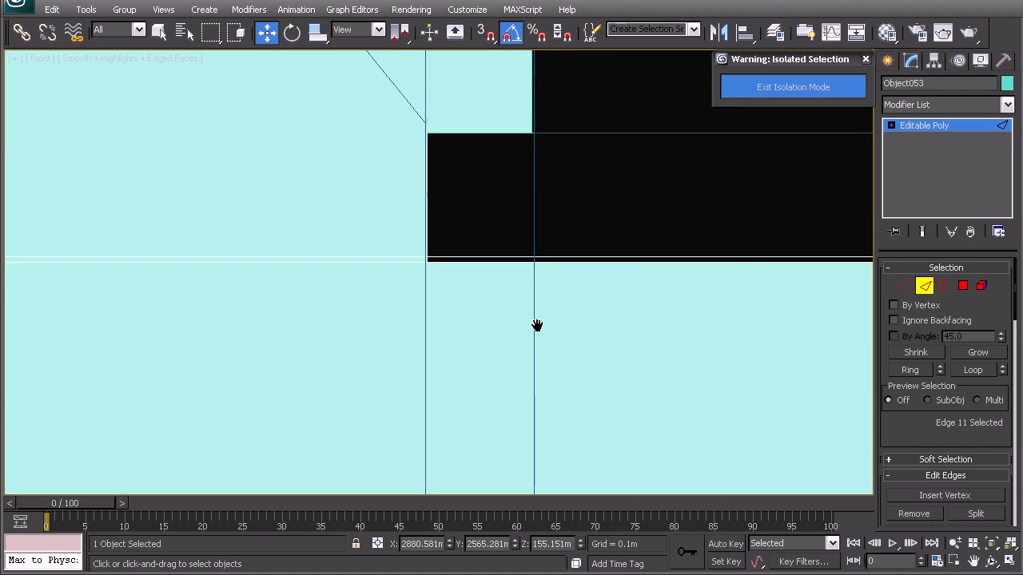
scroll(537, 325, down, 8)
key(F3)
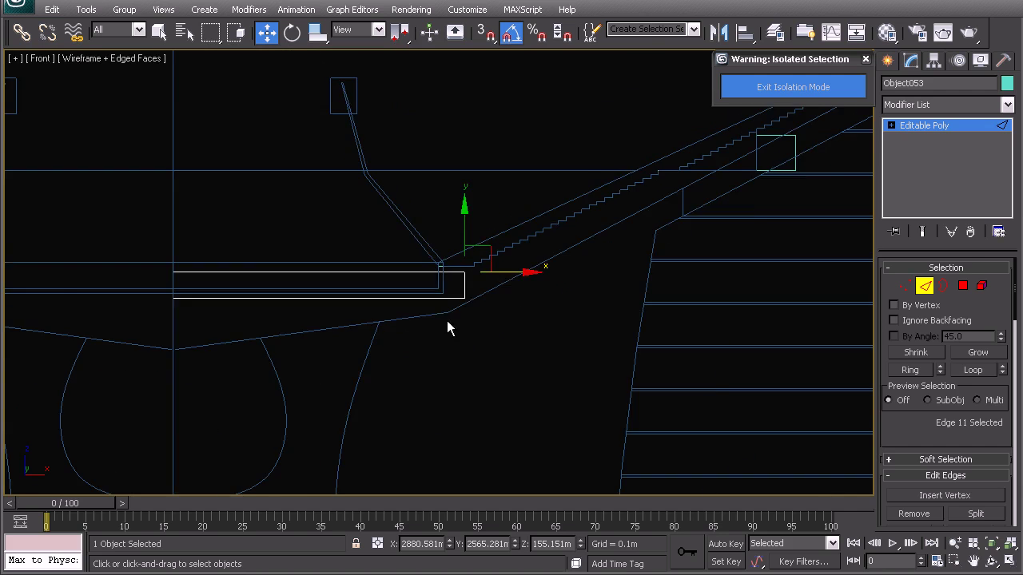
scroll(448, 321, up, 2)
middle_drag(505, 273, 358, 363)
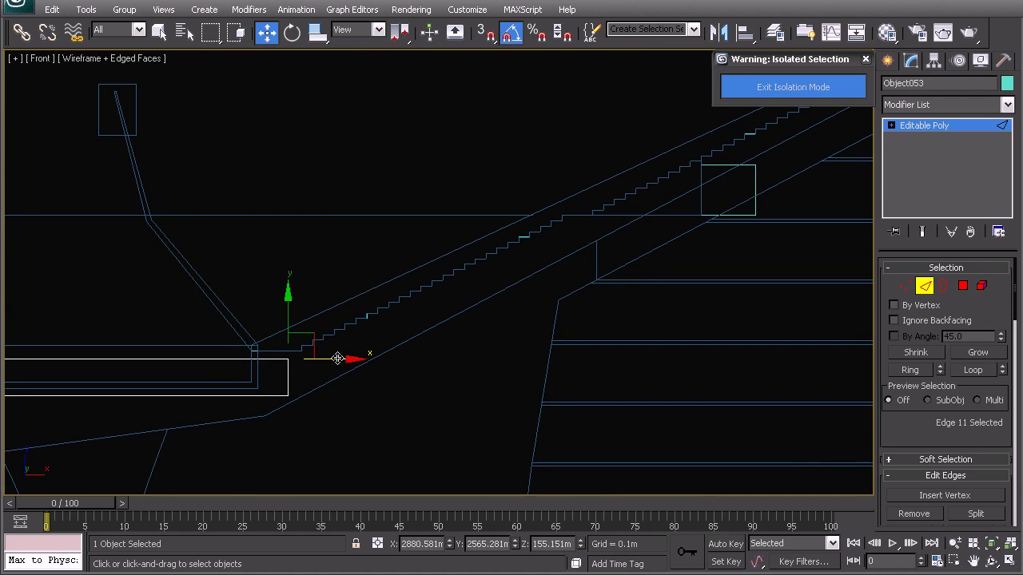
drag(337, 358, 595, 235)
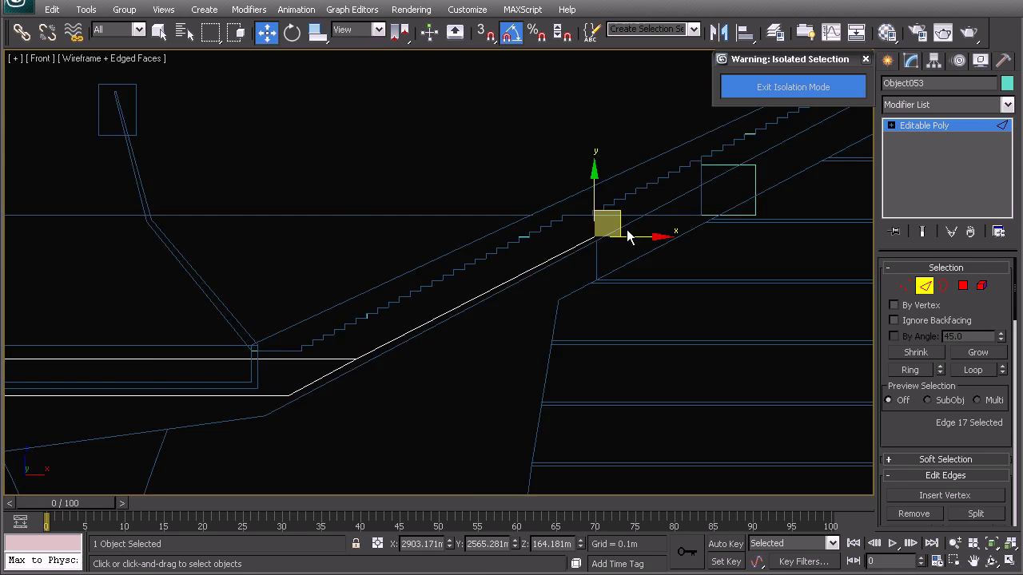
middle_drag(628, 237, 479, 330)
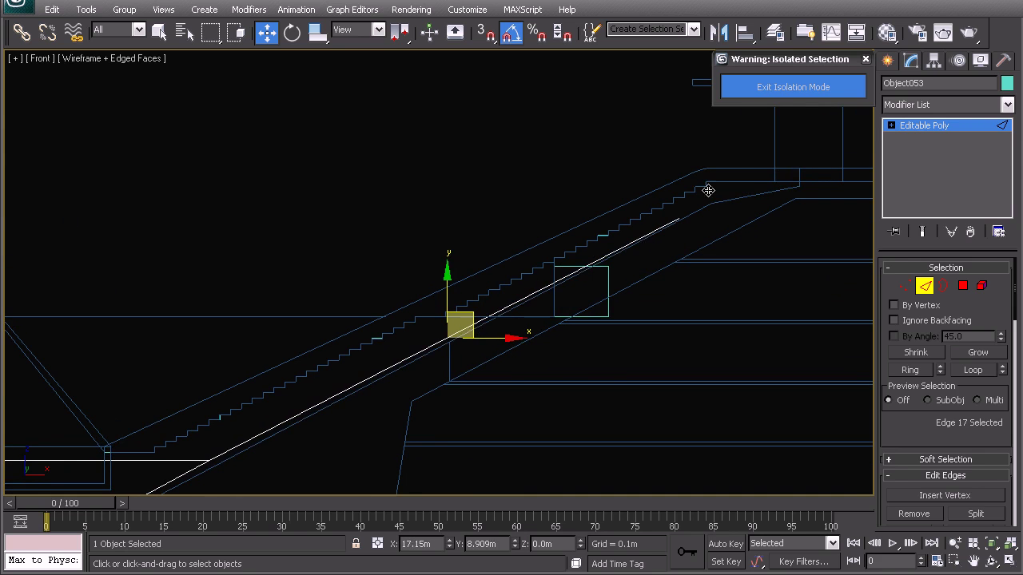
drag(707, 190, 738, 174)
- Shift the four stair-side vertices at the foot of the new slope slightly outward along X in the front view
middle_drag(229, 477, 585, 311)
scroll(629, 257, up, 2)
key(1)
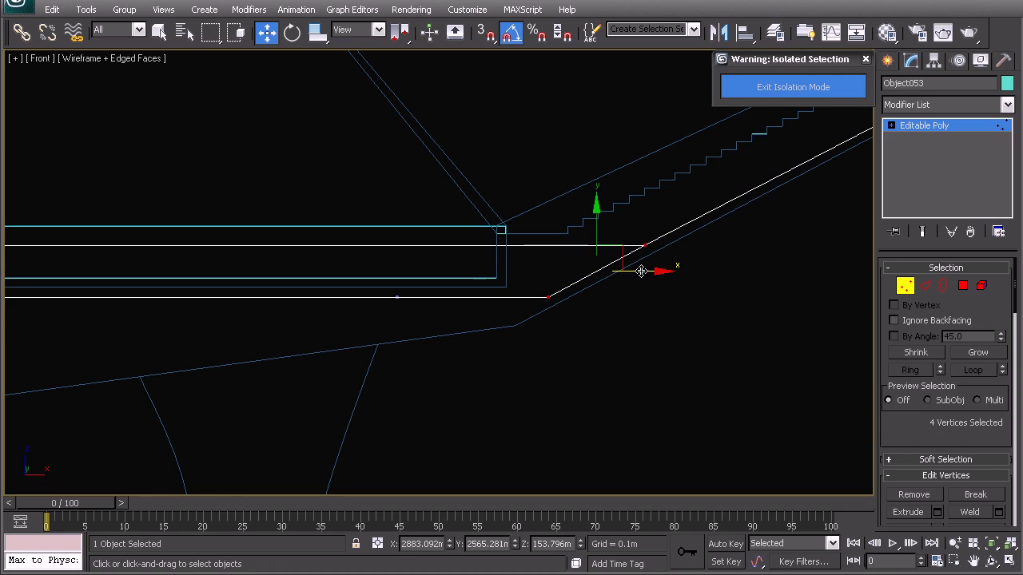
drag(641, 272, 663, 271)
- Select the seven bottom vertices of the cloned piece and lower them about 1.4 m to the height of the drawing's bend
drag(590, 307, 557, 292)
middle_drag(409, 338, 700, 332)
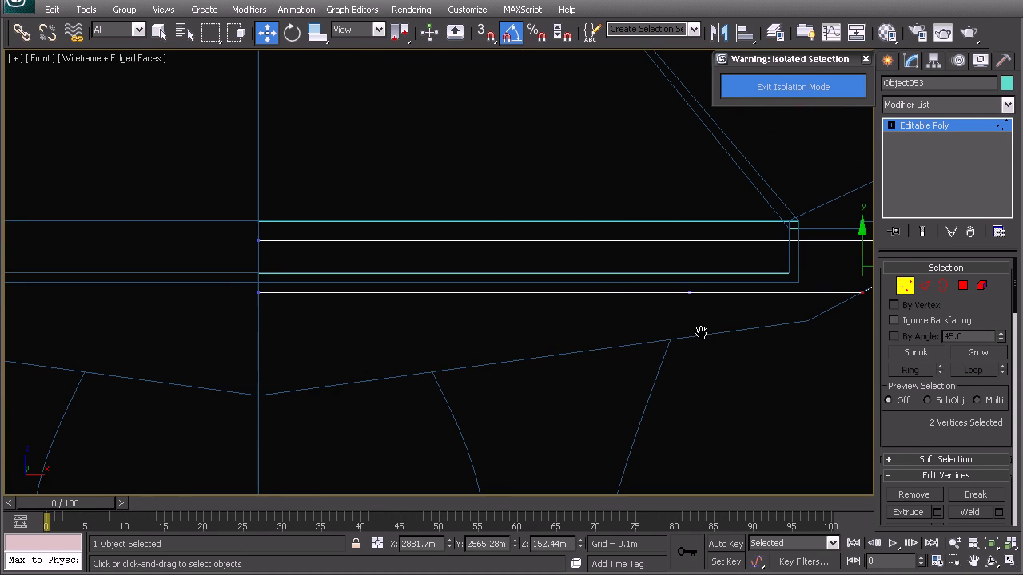
ctrl+drag(714, 312, 673, 276)
ctrl+drag(439, 324, 245, 276)
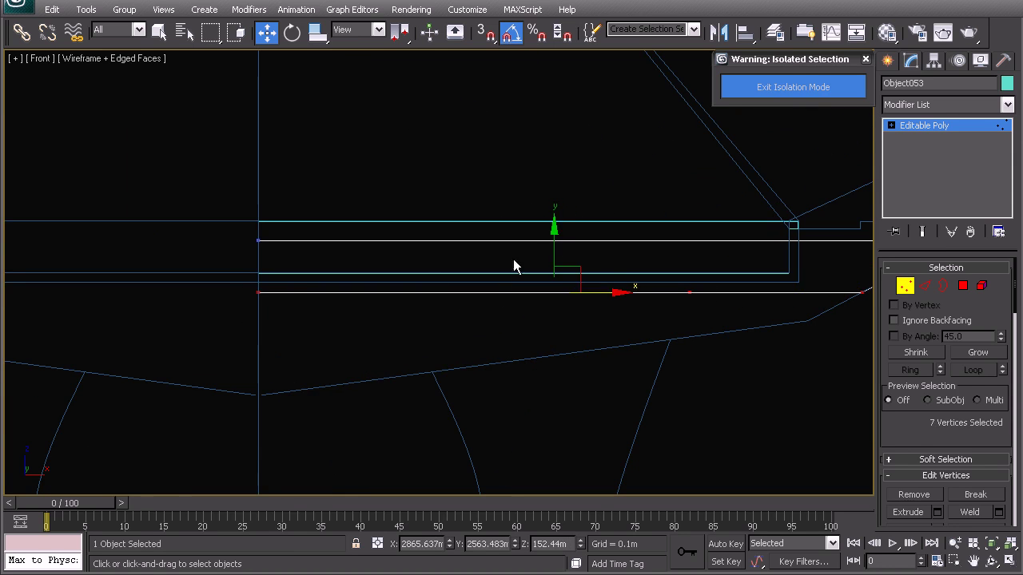
drag(556, 244, 540, 272)
- Move the two bottom corner vertices about 2.6 m inward along X onto the drawing's bend, and clear the selection
middle_drag(622, 341, 376, 344)
drag(669, 334, 600, 322)
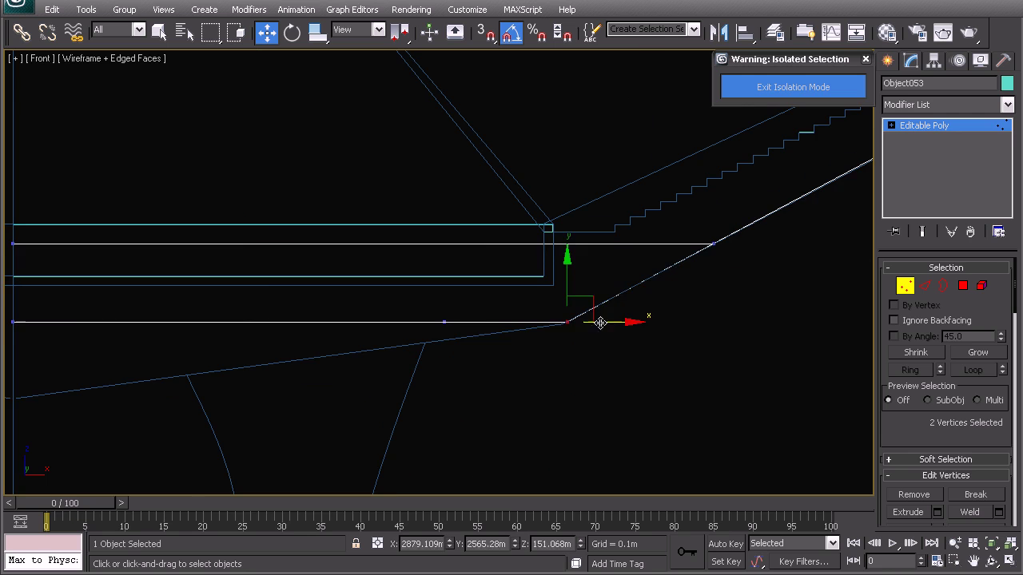
click(488, 425)
- Lower the three bottom centre-line vertices about 4.1 m and the two intermediate bottom vertices about 0.9 m onto the drawing's inclined underside
scroll(488, 418, down, 2)
middle_drag(274, 372, 361, 350)
drag(170, 276, 226, 288)
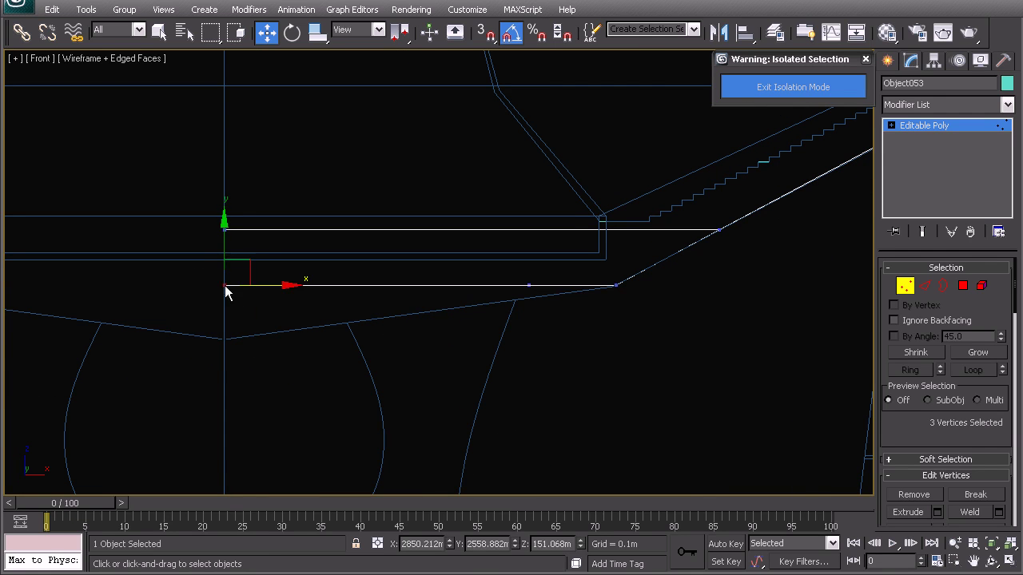
drag(229, 240, 228, 296)
drag(503, 278, 537, 296)
drag(530, 244, 530, 257)
- Lower the two vertices at the upper end of the slope about 0.2 m onto the drawing's corner under the landing
middle_drag(682, 274, 279, 426)
middle_drag(578, 258, 239, 429)
scroll(514, 286, up, 2)
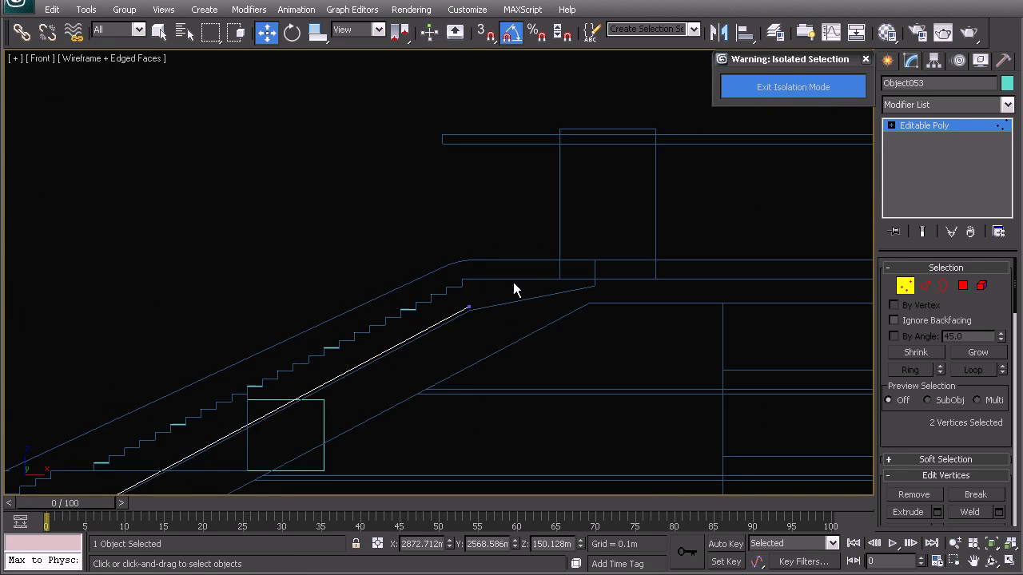
scroll(462, 332, up, 3)
middle_drag(511, 368, 494, 325)
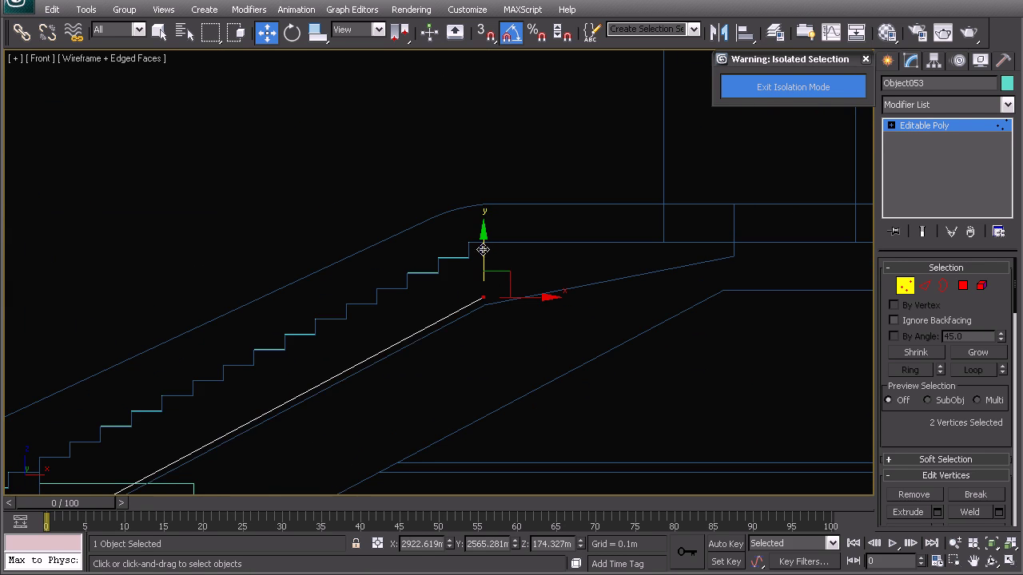
drag(482, 250, 488, 256)
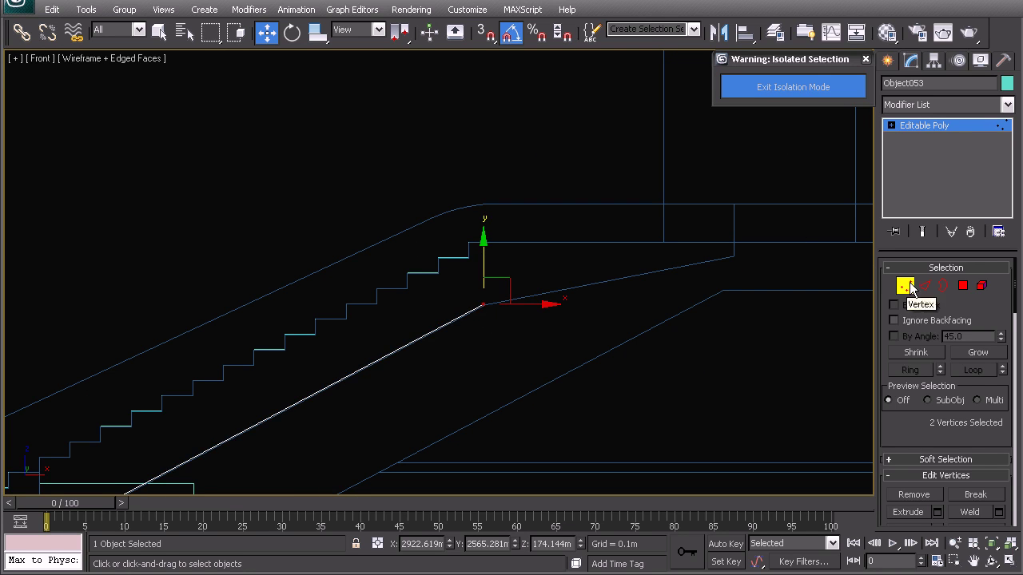
- Extrude the slope's top edge about 6.5 m outward and 1.3 m up along the drawing's landing underside
key(2)
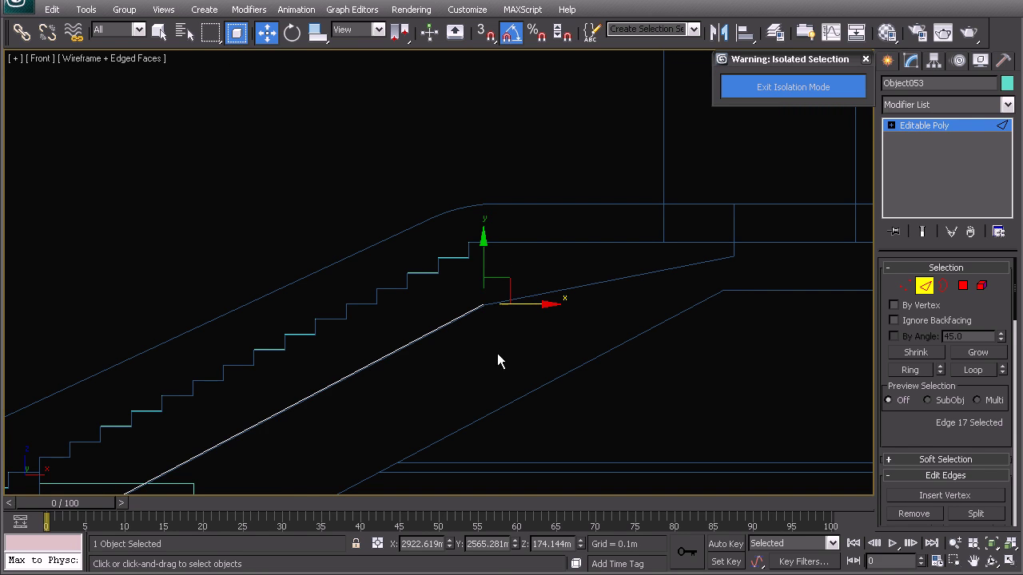
middle_drag(479, 315, 412, 354)
click(400, 329)
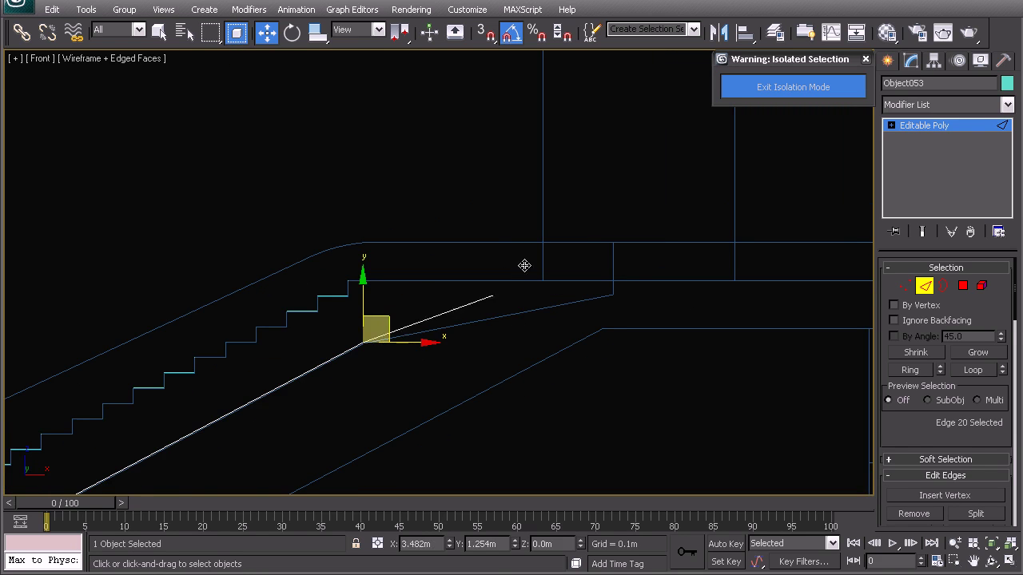
scroll(640, 267, down, 6)
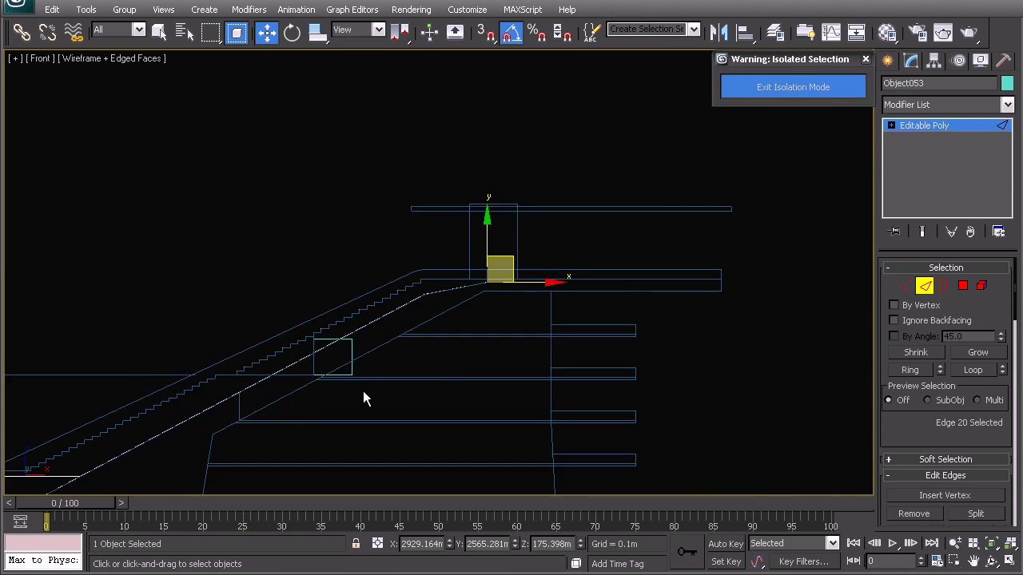
- Raise the three vertices on the cloned piece's horizontal upper line about 1.07 m to the platform level of the drawing
middle_drag(362, 398, 457, 333)
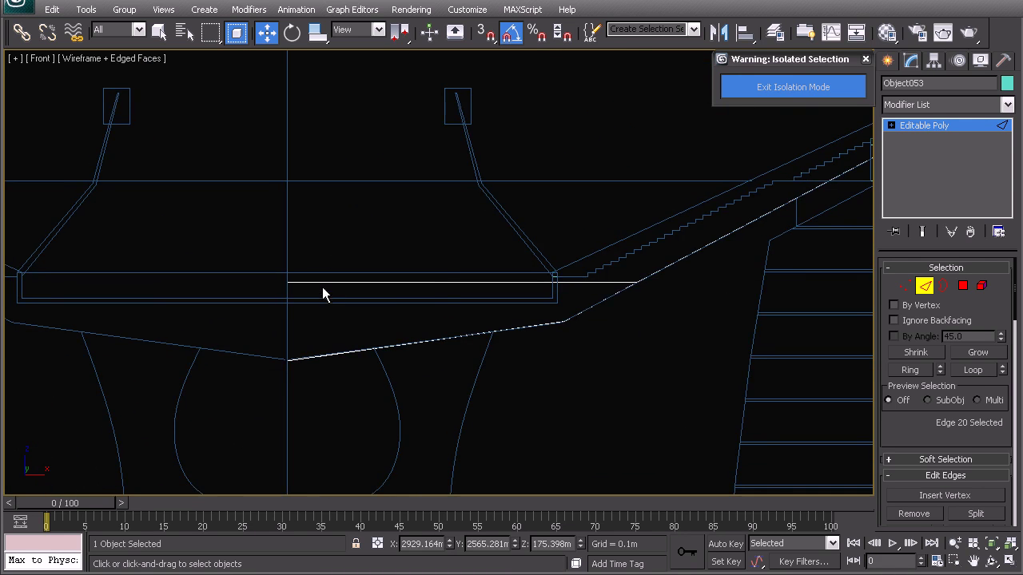
scroll(517, 311, up, 2)
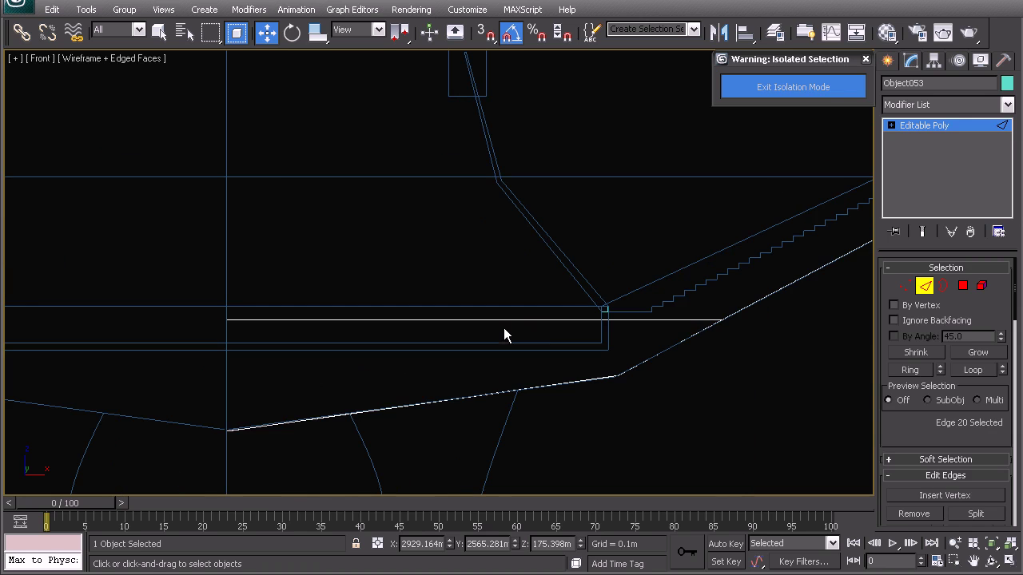
click(904, 286)
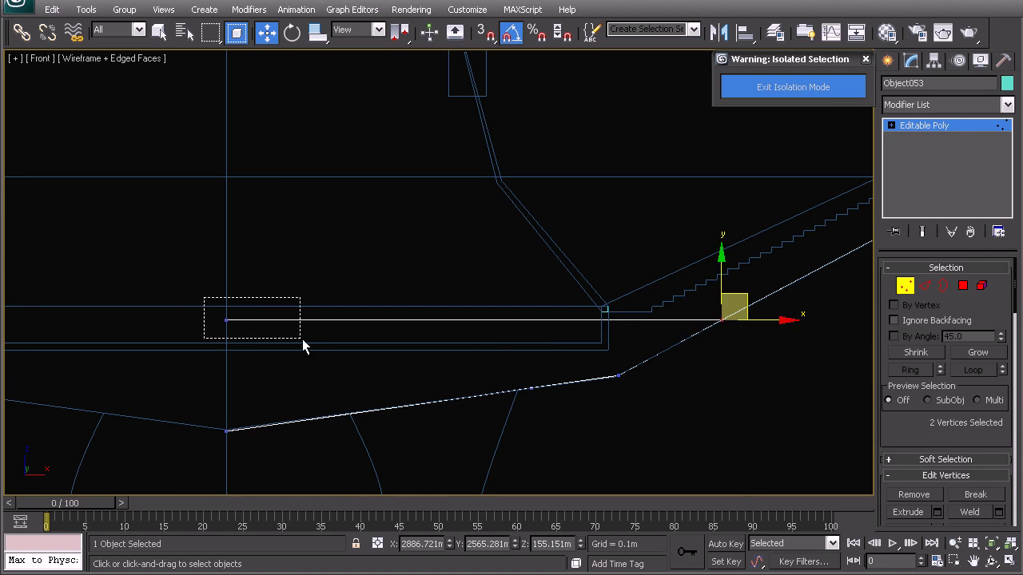
ctrl+drag(302, 339, 302, 339)
drag(555, 274, 552, 259)
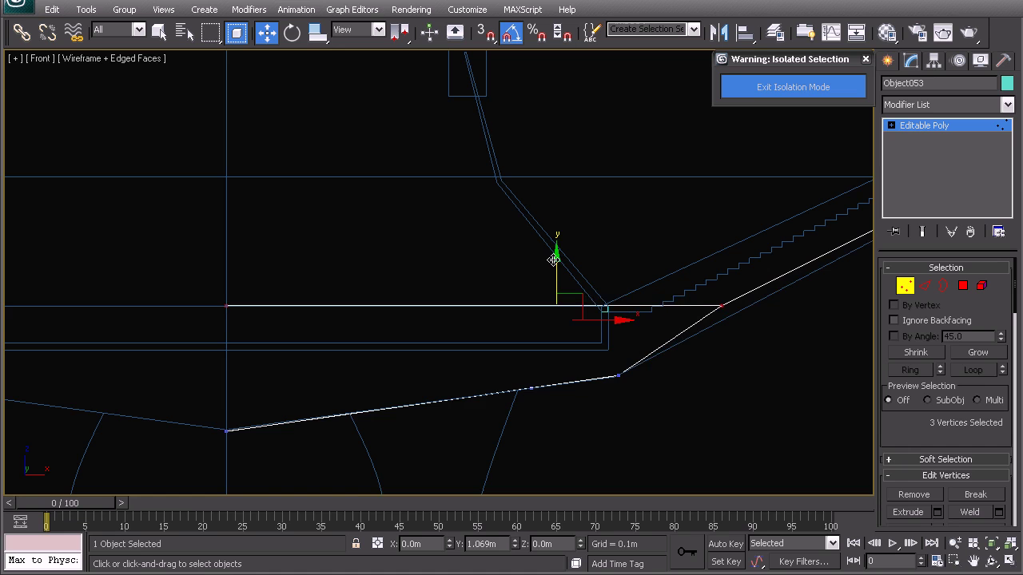
- Move the two upper vertices at the foot of the slope about 1.9 m outward along X onto the slope line, and return to object level
middle_drag(713, 299, 593, 325)
drag(589, 344, 667, 334)
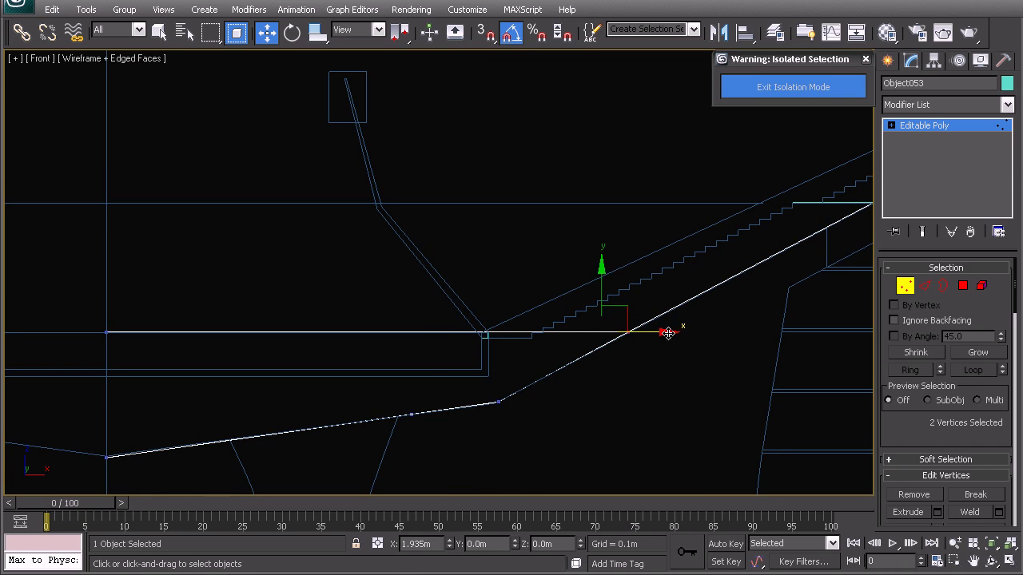
scroll(437, 365, down, 5)
right_click(413, 274)
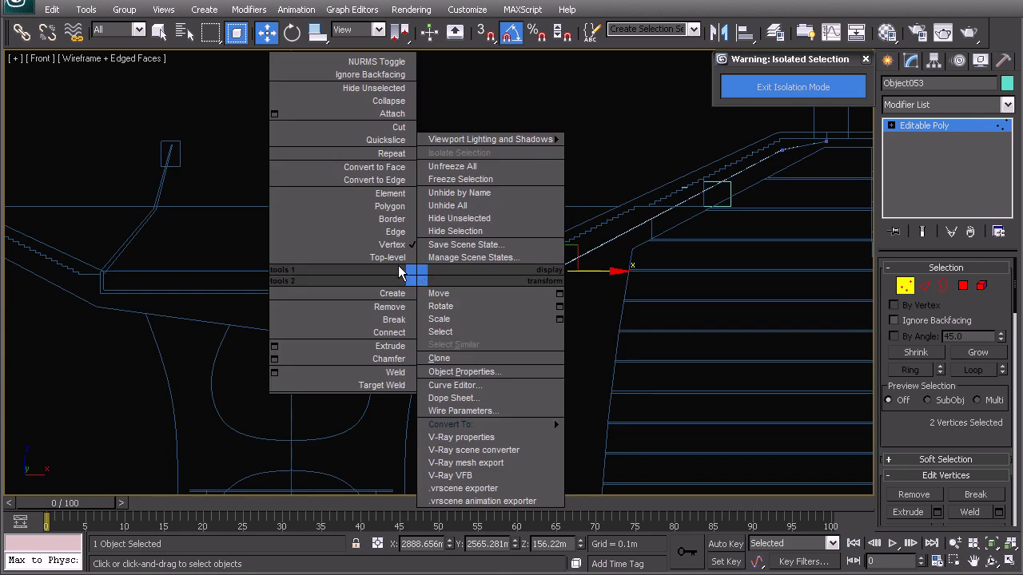
click(393, 259)
- In the shaded perspective view, raise the curb end's lower centre-line corner vertex, and raise its neighbouring bottom centre-line vertex about 5 m
key(p)
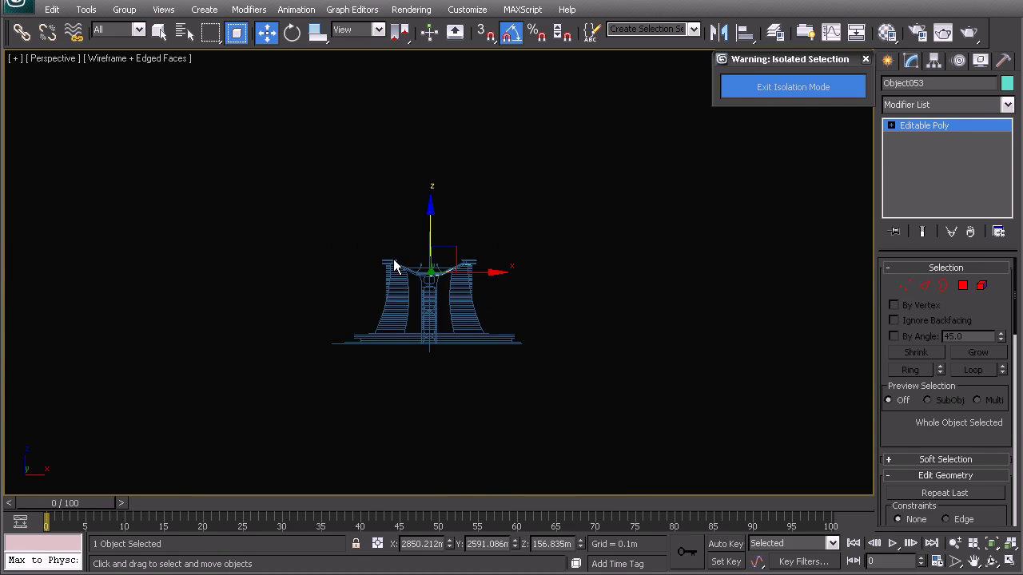
key(z)
mouse_move(339, 336)
alt+middle_down()
mouse_move(420, 347)
mouse_move(414, 297)
mouse_move(392, 295)
mouse_move(466, 295)
mouse_move(510, 270)
mouse_move(312, 205)
mouse_move(338, 247)
mouse_move(262, 187)
mouse_move(319, 221)
mouse_move(372, 229)
mouse_move(311, 233)
mouse_move(317, 276)
mouse_move(334, 276)
mouse_move(318, 277)
mouse_move(368, 296)
mouse_move(391, 281)
alt+middle_up()
key(F3)
scroll(407, 317, up, 4)
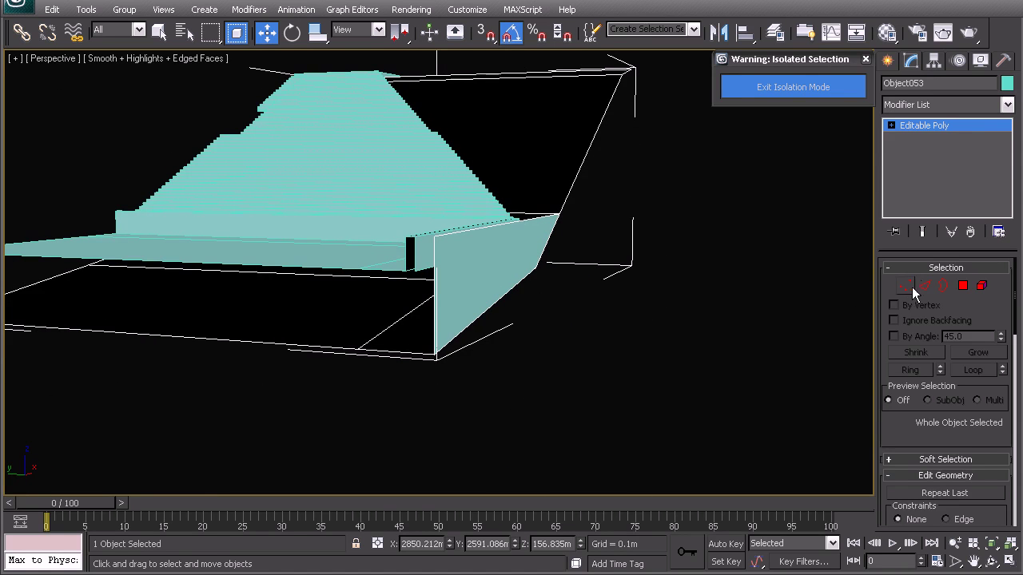
click(906, 285)
drag(467, 376, 432, 220)
drag(383, 369, 318, 334)
middle_drag(264, 343, 361, 344)
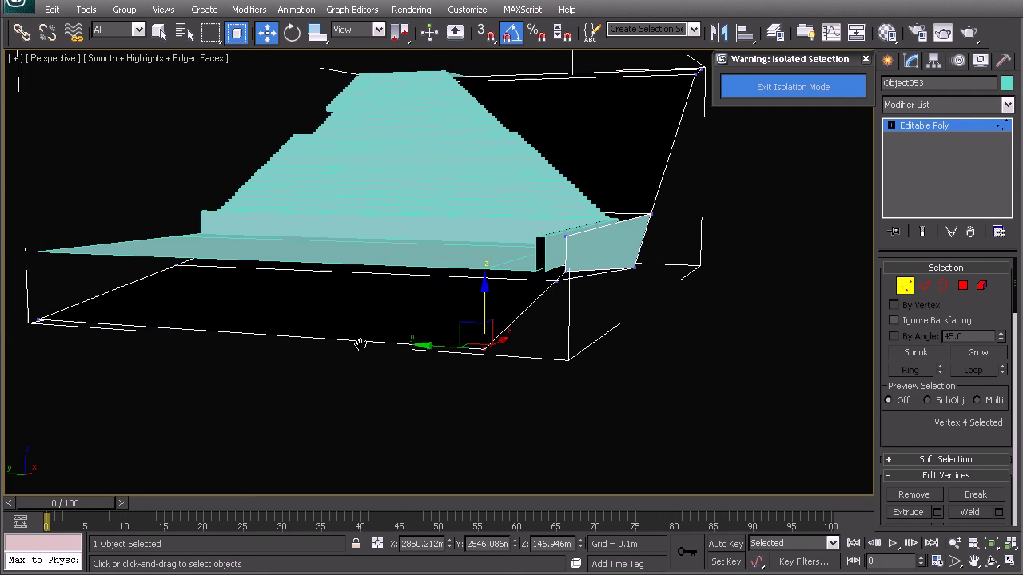
drag(482, 301, 480, 238)
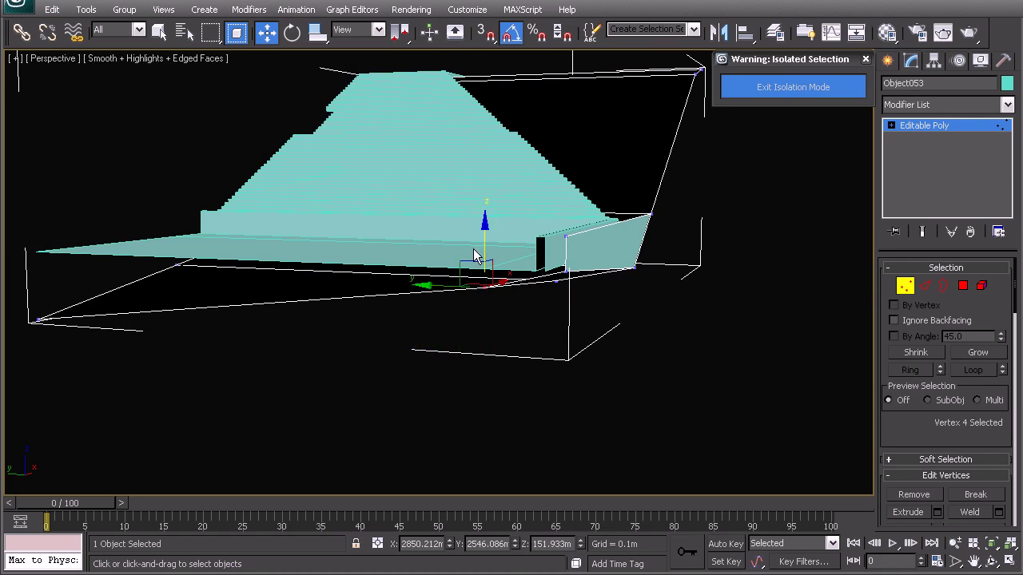
- Select the four crosswise edges from the foot of the slope to the landing end and connect them with lengthwise edges
alt+middle_drag(476, 251, 520, 266)
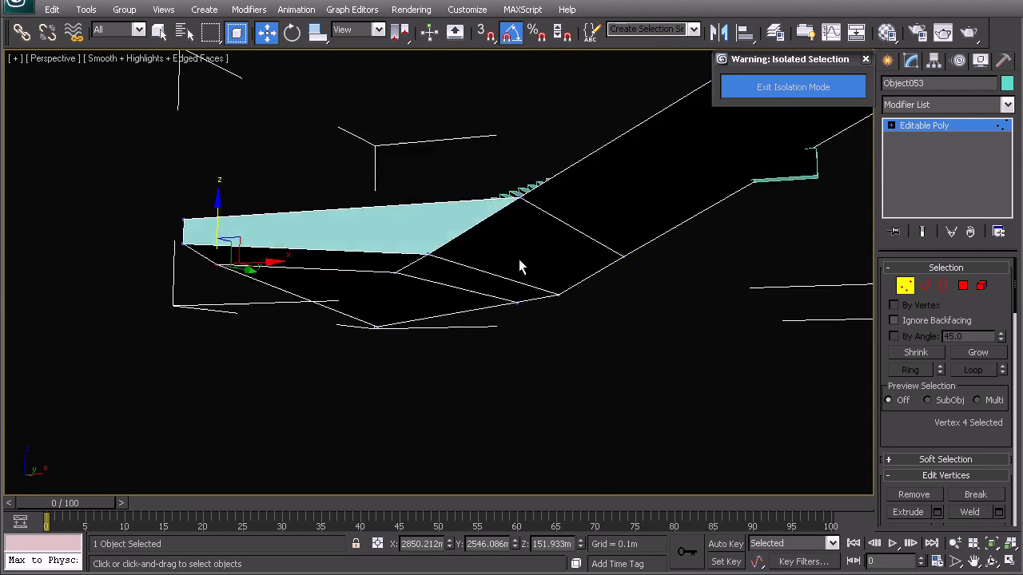
scroll(520, 247, up, 3)
click(924, 286)
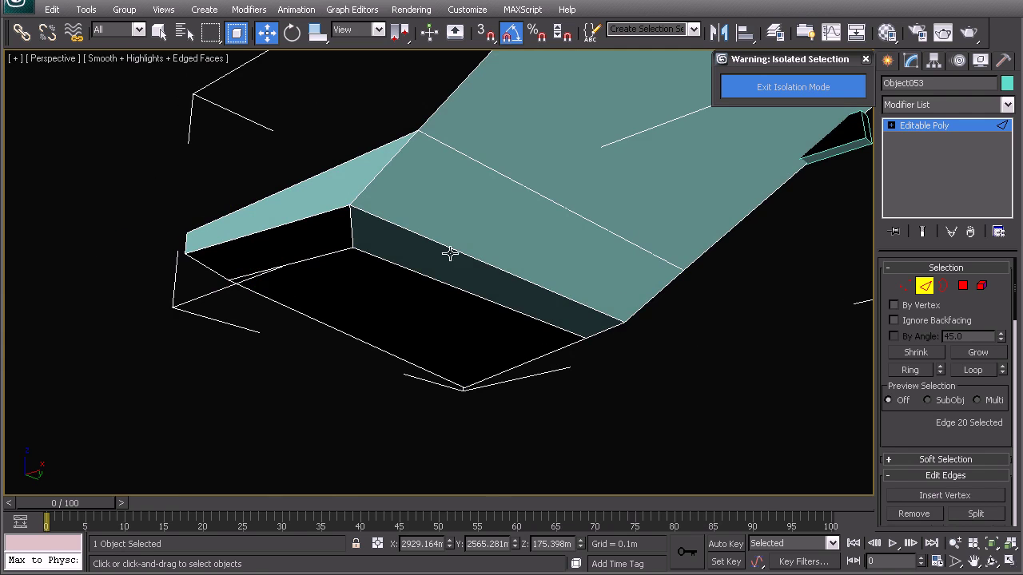
click(434, 233)
ctrl+click(478, 164)
middle_drag(511, 180, 447, 347)
middle_drag(659, 192, 569, 296)
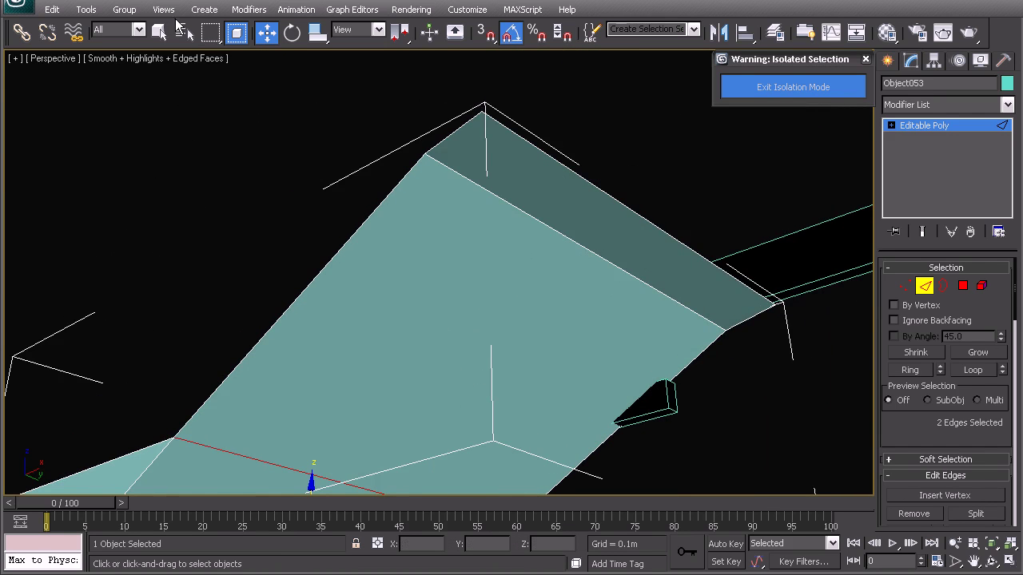
ctrl+click(605, 192)
ctrl+click(551, 229)
middle_drag(344, 336, 460, 249)
right_click(456, 264)
click(436, 308)
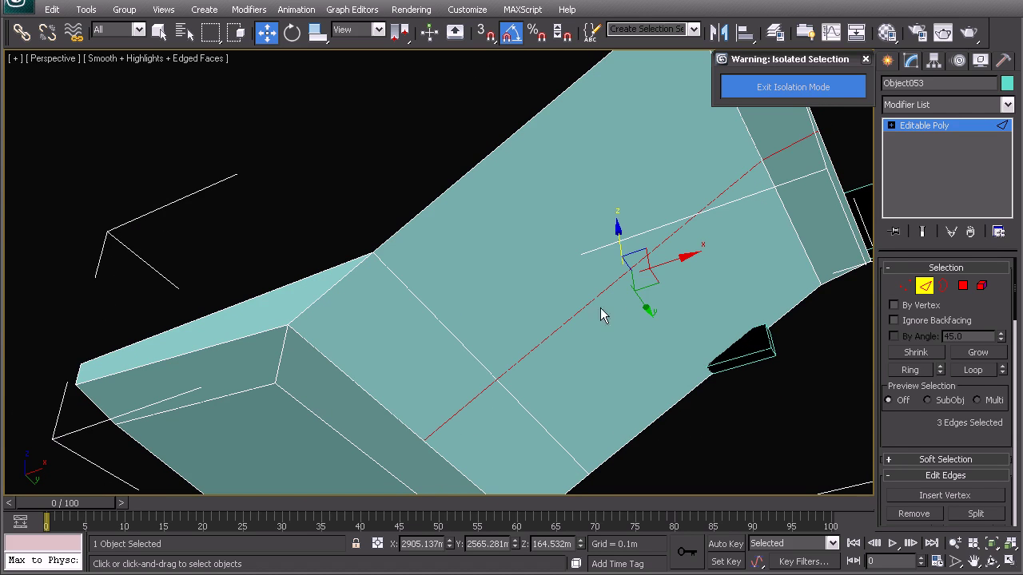
- Constrain vertex movement to edges and slide the four vertices of the new lengthwise edges about 19 m along Y toward the side
click(902, 289)
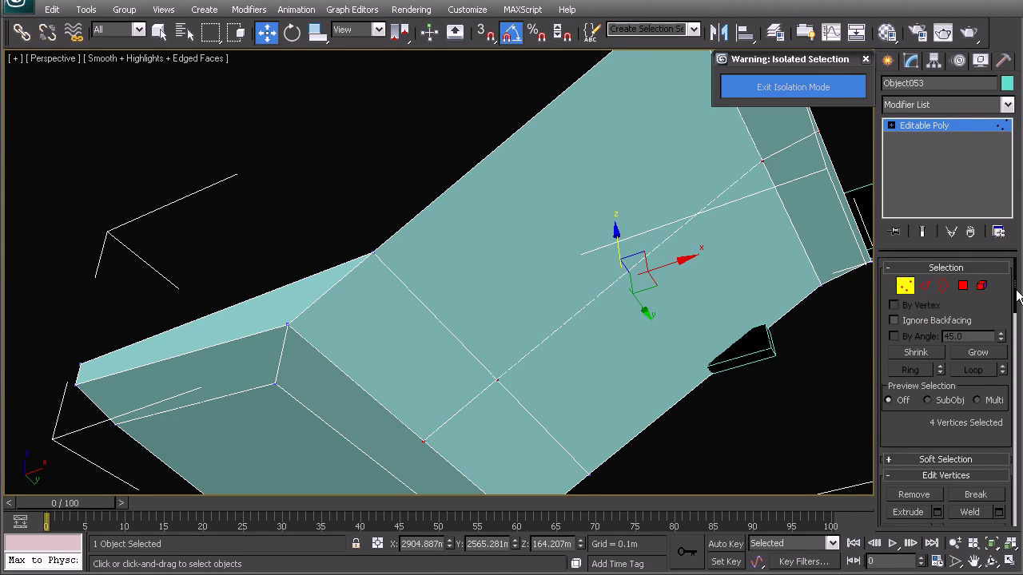
scroll(988, 369, down, 5)
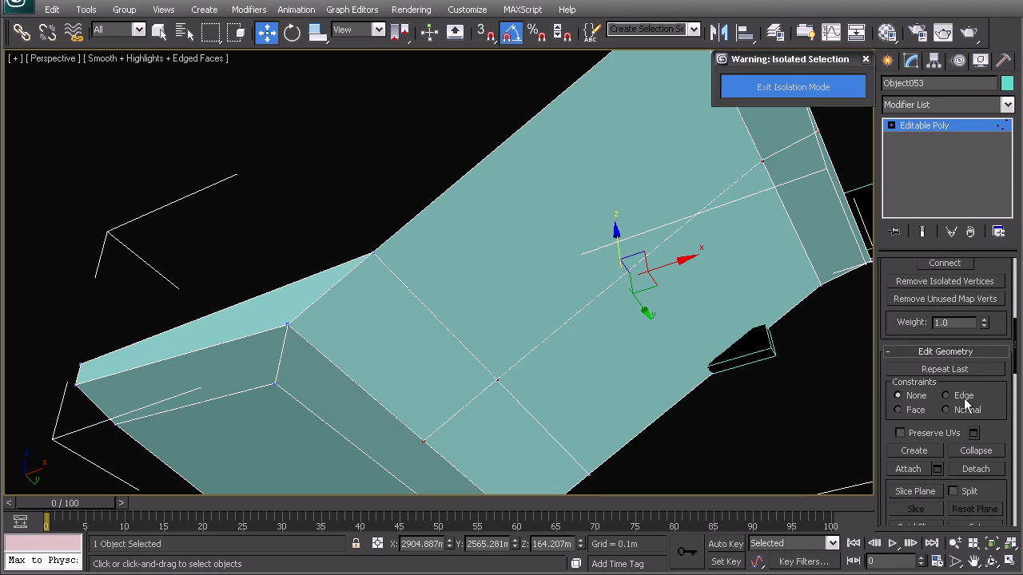
middle_drag(596, 315, 605, 322)
drag(649, 310, 542, 220)
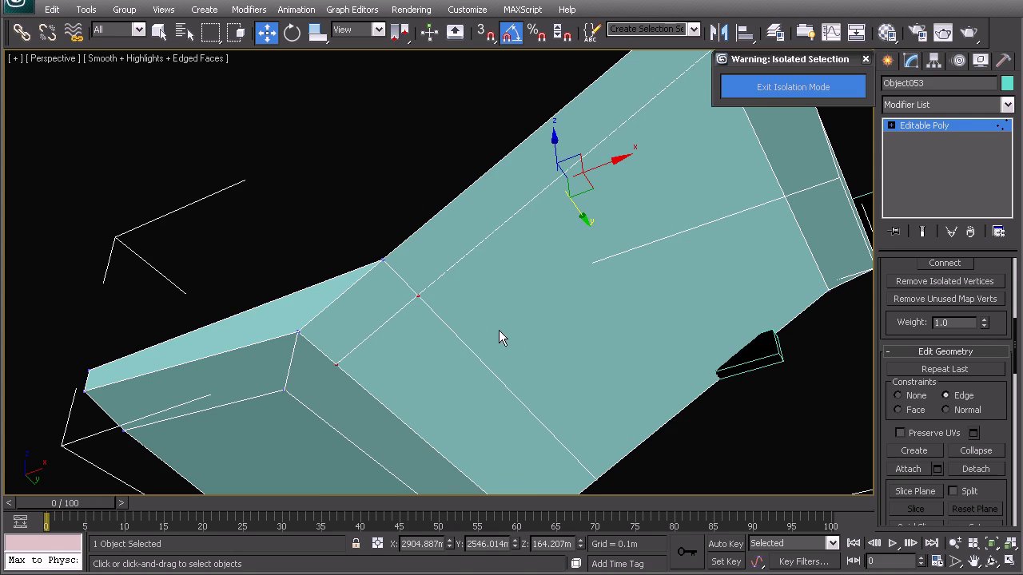
- Connect the last vertex of the lengthwise line at the foot of the slope to the neighbouring platform underside corner vertex
middle_drag(379, 355, 449, 284)
click(399, 335)
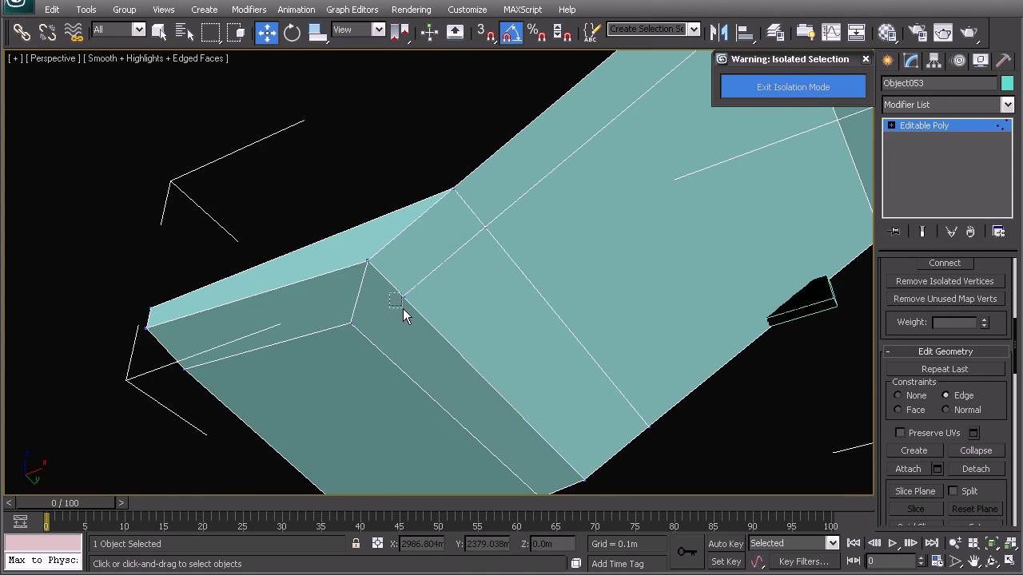
drag(402, 308, 405, 312)
ctrl+drag(341, 313, 363, 350)
middle_drag(371, 378, 433, 307)
scroll(371, 363, up, 4)
right_click(422, 269)
click(390, 325)
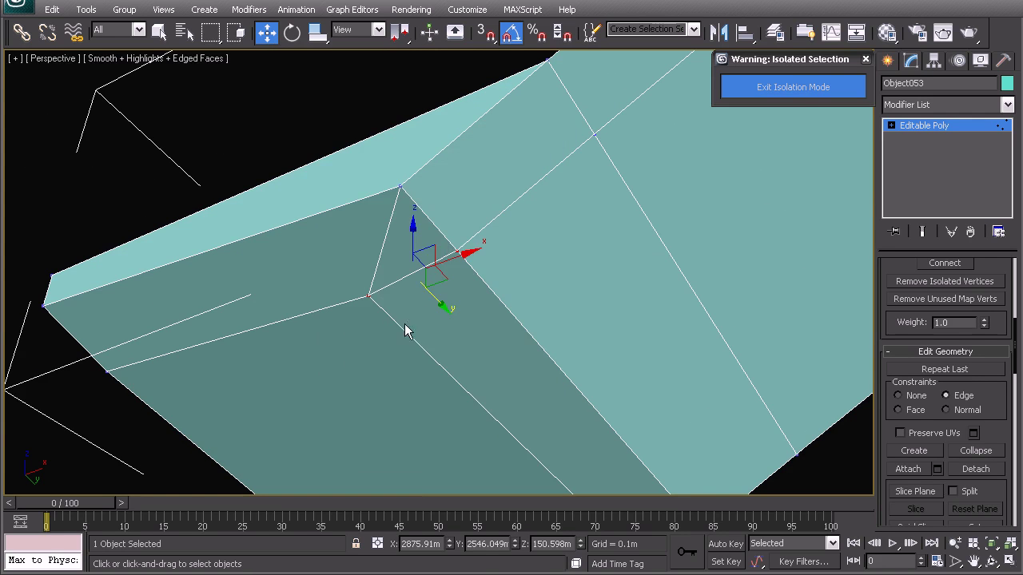
click(371, 287)
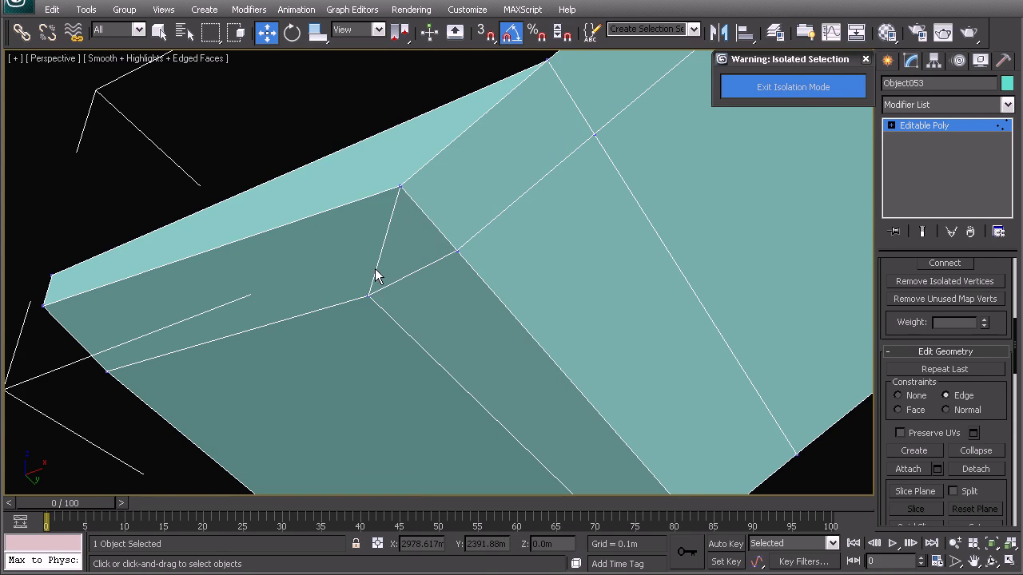
- Remove the old diagonal edge between the platform's side corner and the newly connected underside corner vertex
key(2)
click(376, 267)
right_click(401, 254)
click(367, 292)
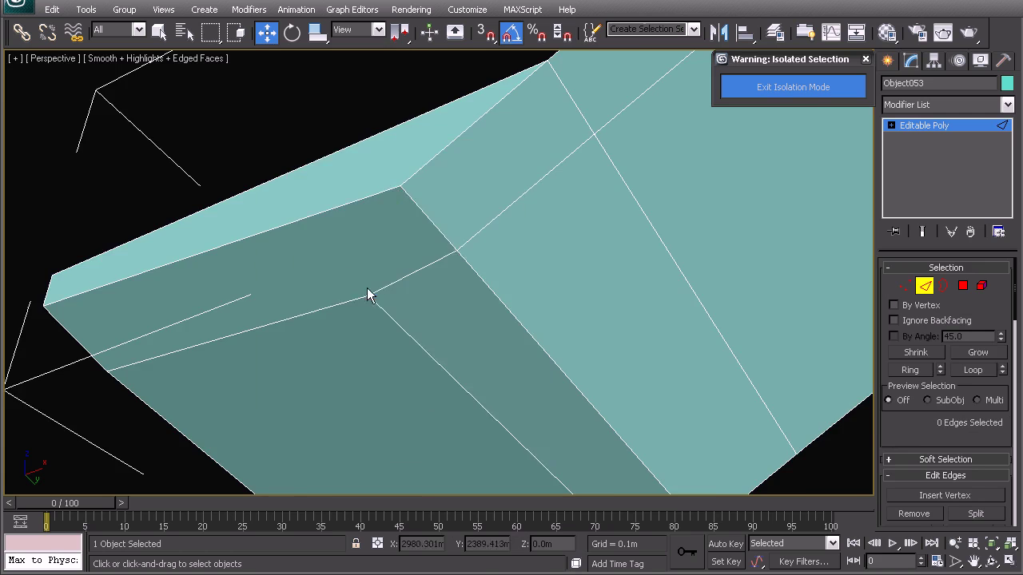
- Connect the upper and lower edges of the platform's side face, and slide the two new vertices about 4.6 m along X toward the slope
alt+middle_drag(367, 294, 495, 298)
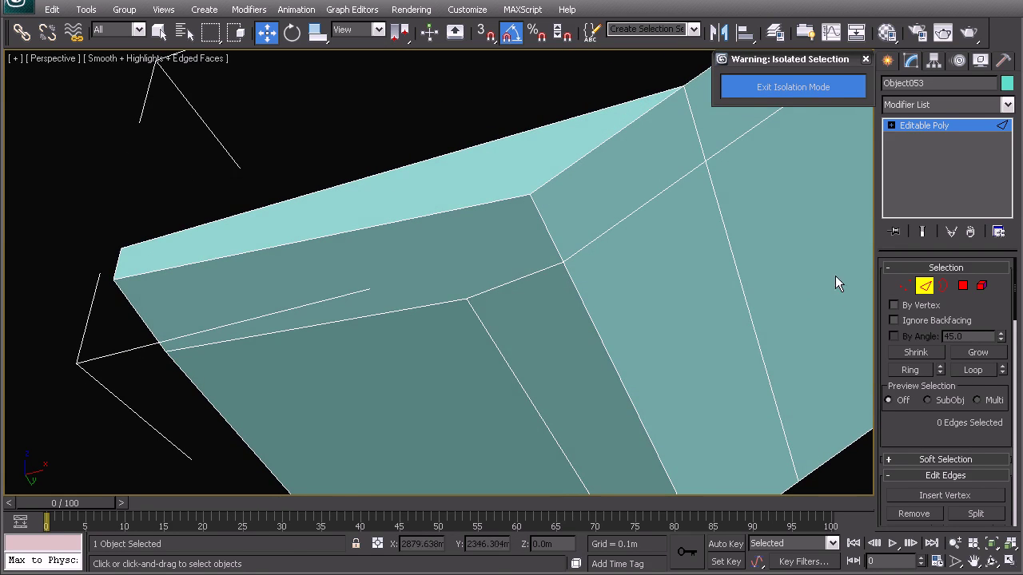
click(403, 217)
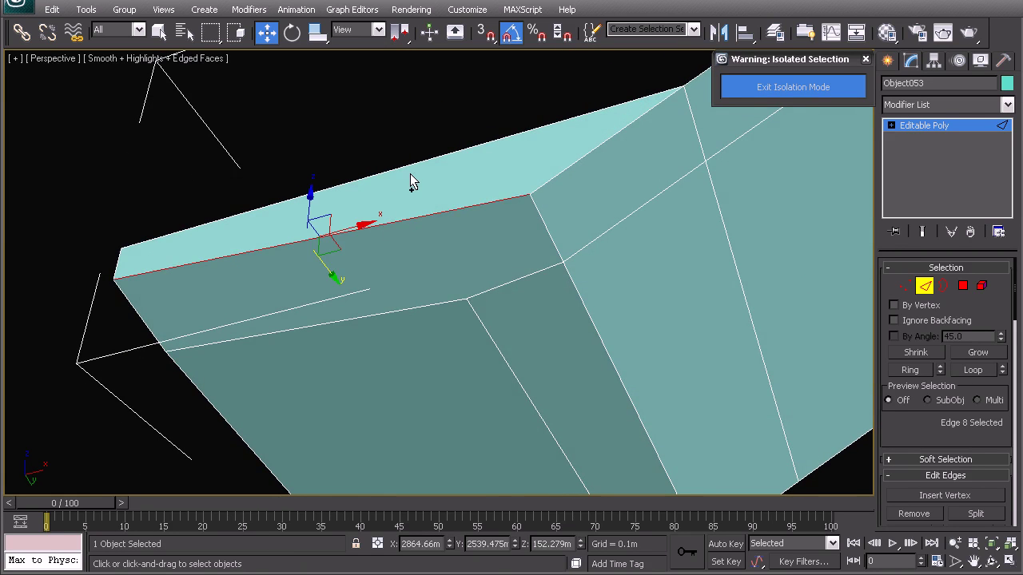
right_click(410, 180)
click(385, 238)
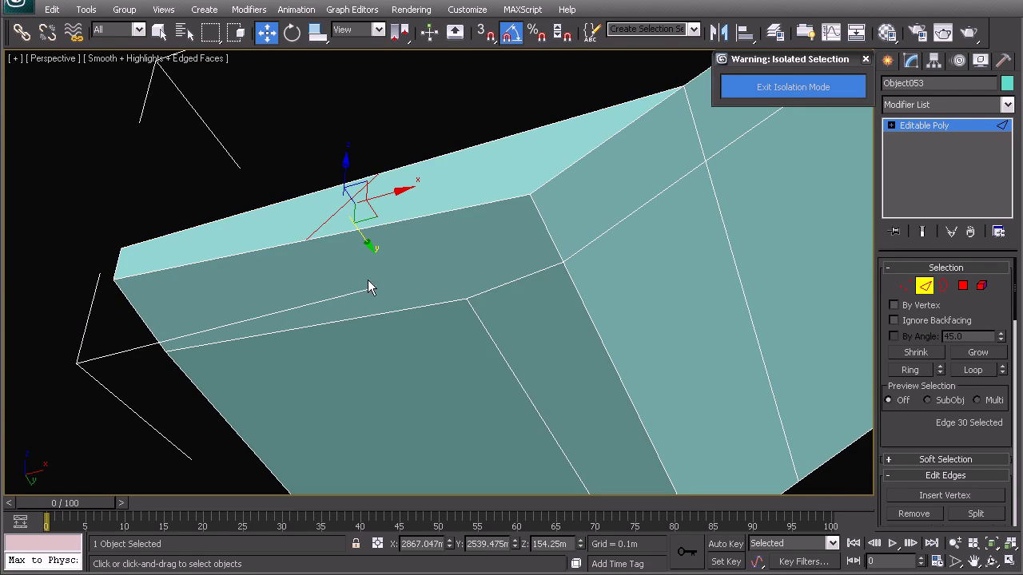
click(905, 287)
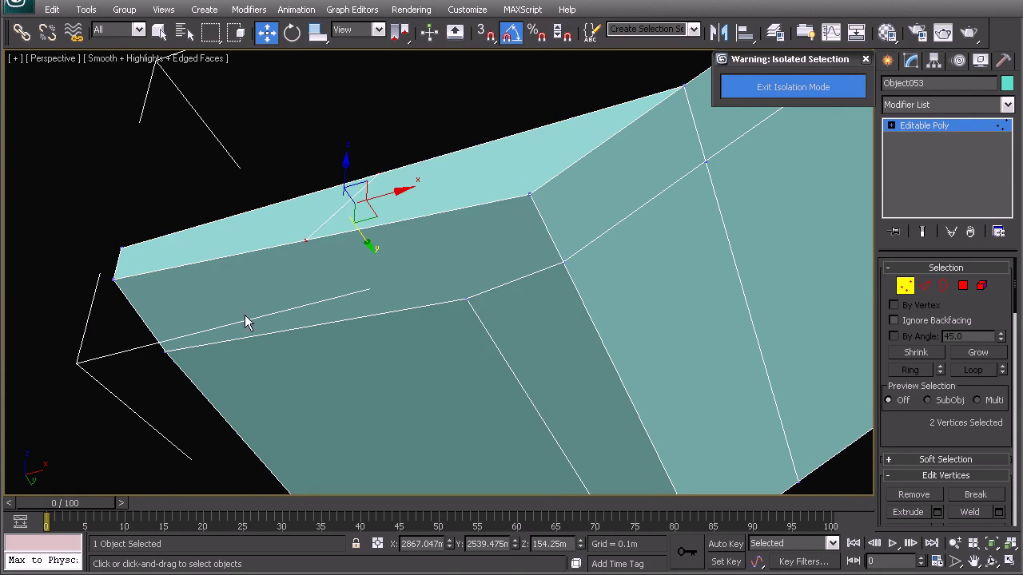
middle_drag(373, 265, 375, 320)
drag(389, 250, 423, 246)
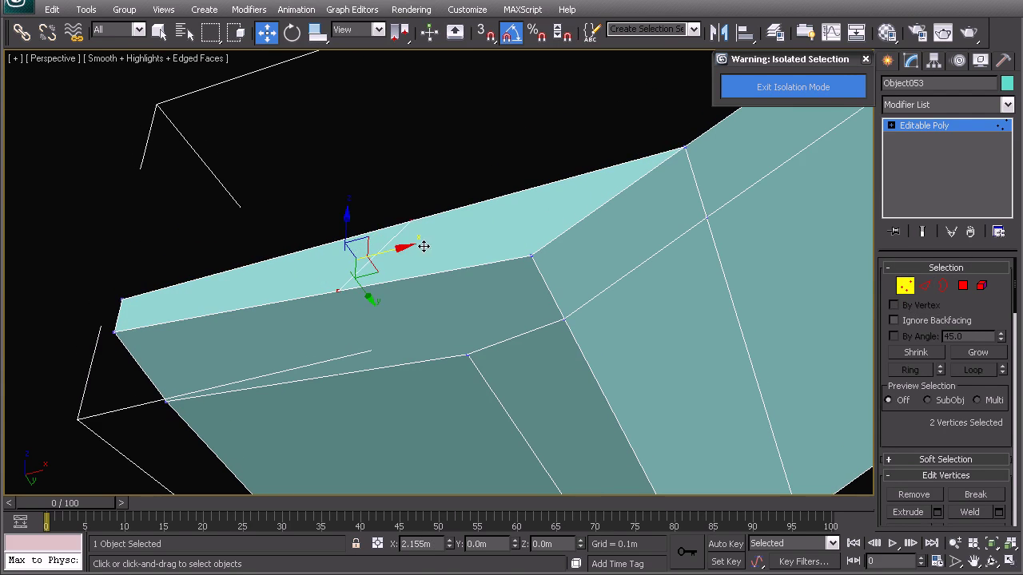
- Slide only the lower vertex of the side face's new edge about 2.8 m further along X toward the slope
click(398, 303)
click(378, 293)
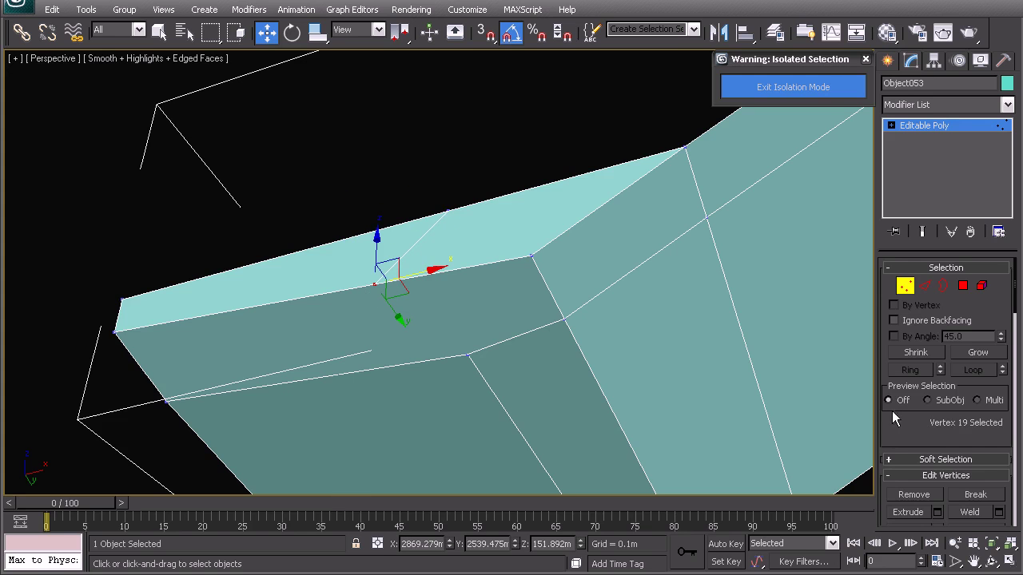
scroll(891, 410, down, 5)
scroll(909, 308, down, 1)
scroll(909, 307, down, 3)
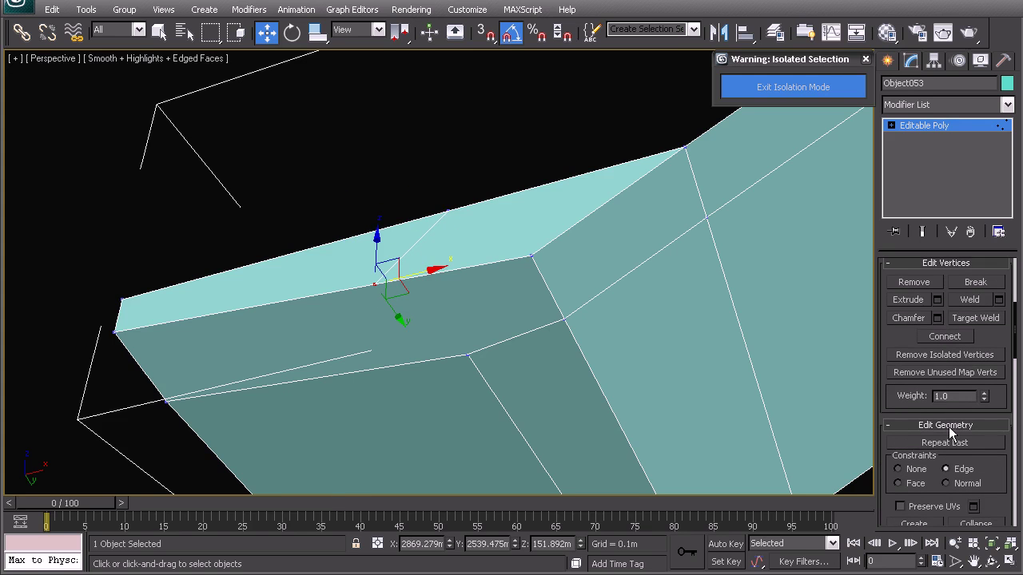
drag(427, 270, 453, 266)
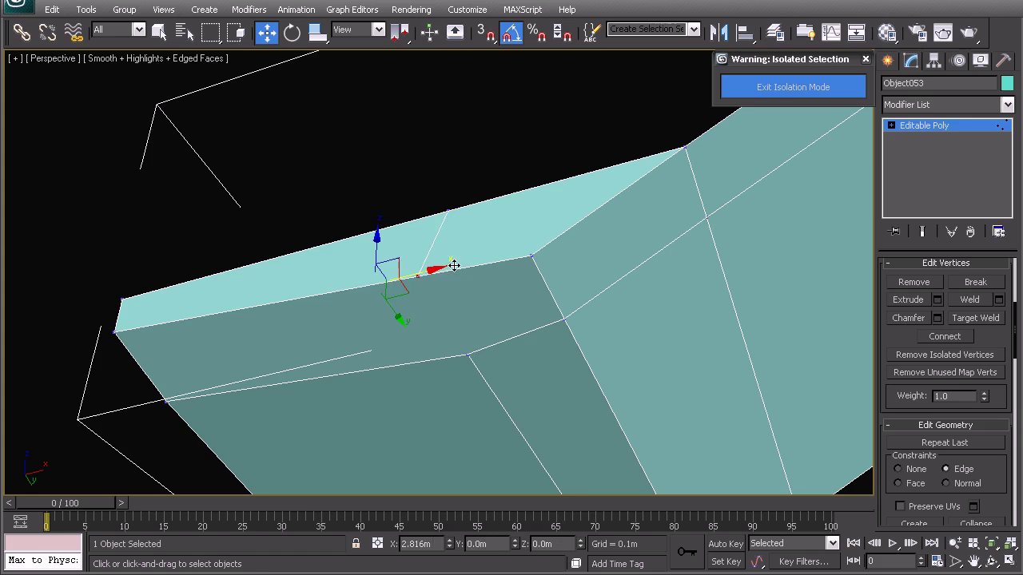
mouse_move(434, 300)
mouse_down()
mouse_move(440, 306)
mouse_move(417, 292)
mouse_up()
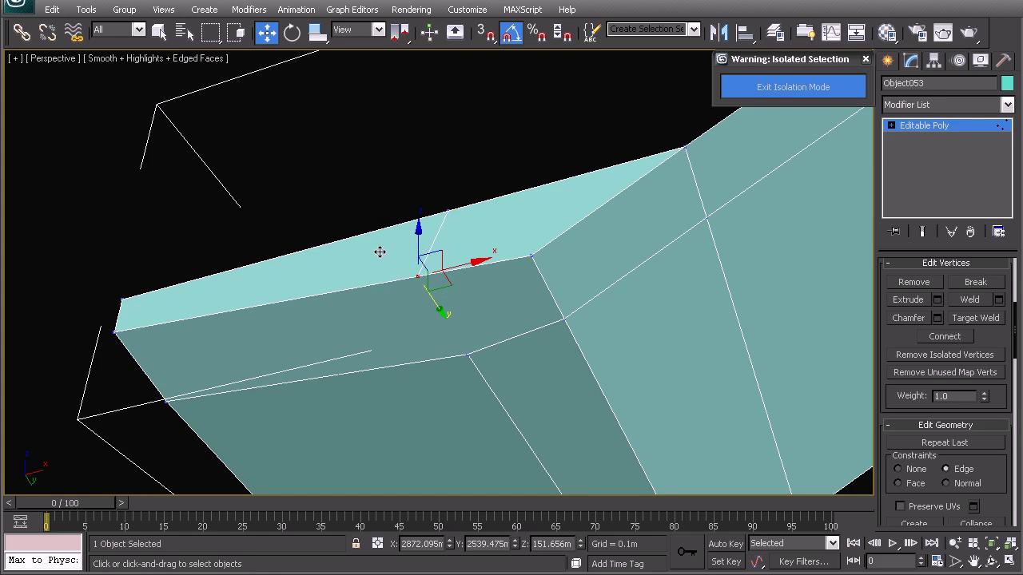
- Connect the shifted lower side vertex to the inner underside corner vertex with a new edge
middle_drag(365, 319, 390, 288)
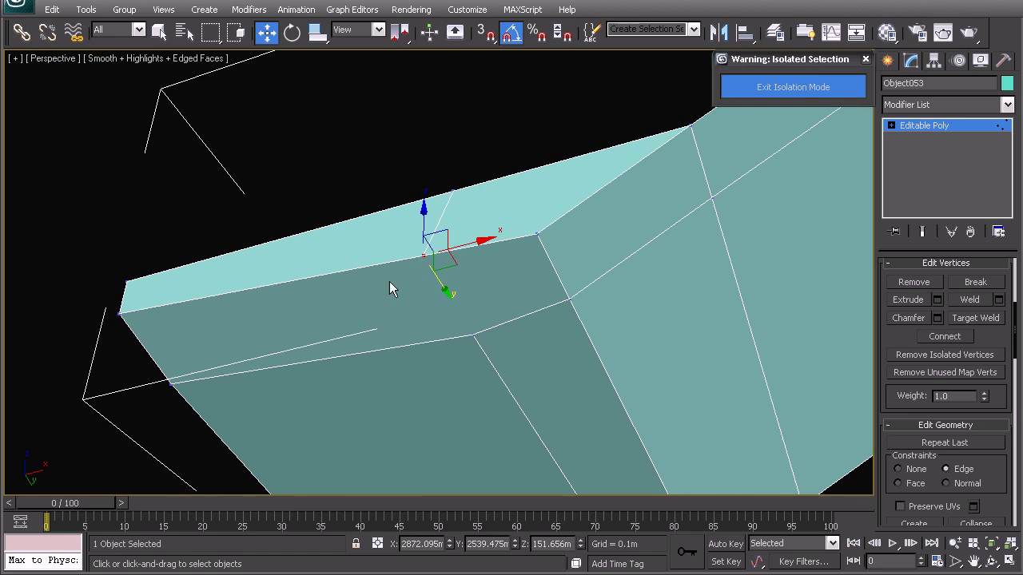
click(476, 335)
right_click(494, 367)
click(461, 375)
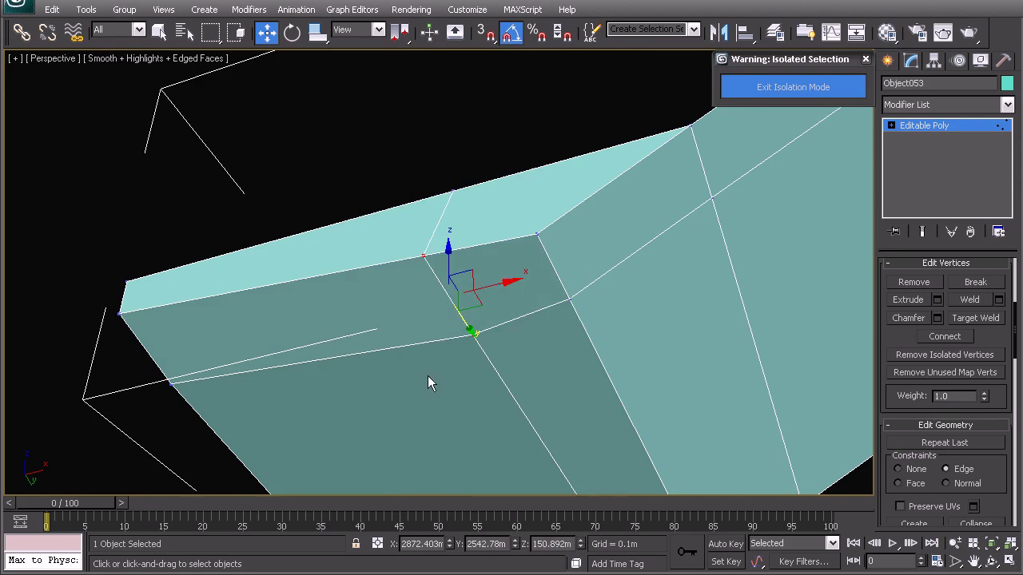
click(428, 377)
- Turn off the edge constraint, raise the platform's side corner vertex about 3.1 m and the neighbouring lower side vertex about 2.3 m
scroll(465, 299, down, 3)
alt+middle_drag(465, 299, 437, 314)
click(457, 322)
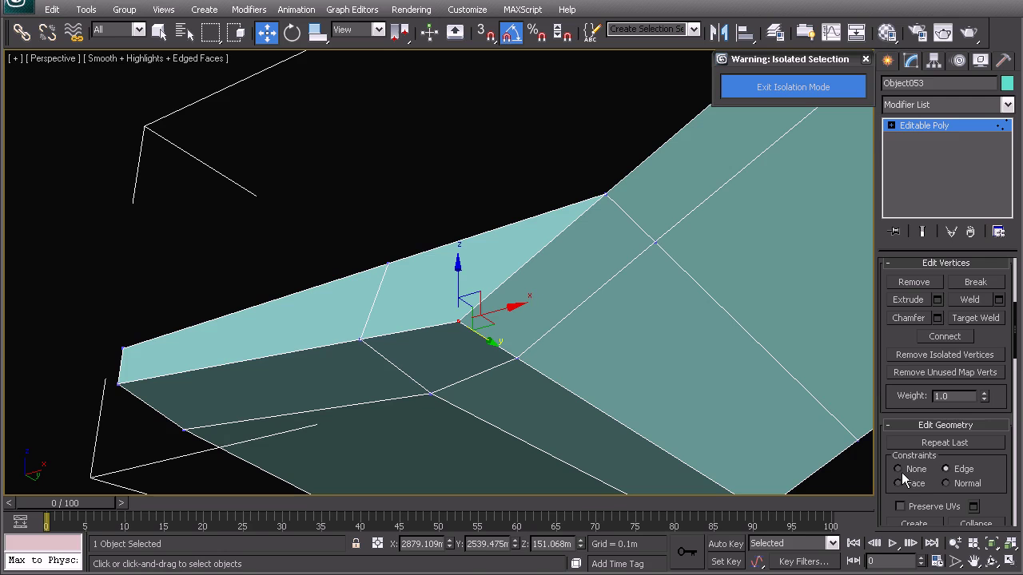
drag(466, 286, 461, 227)
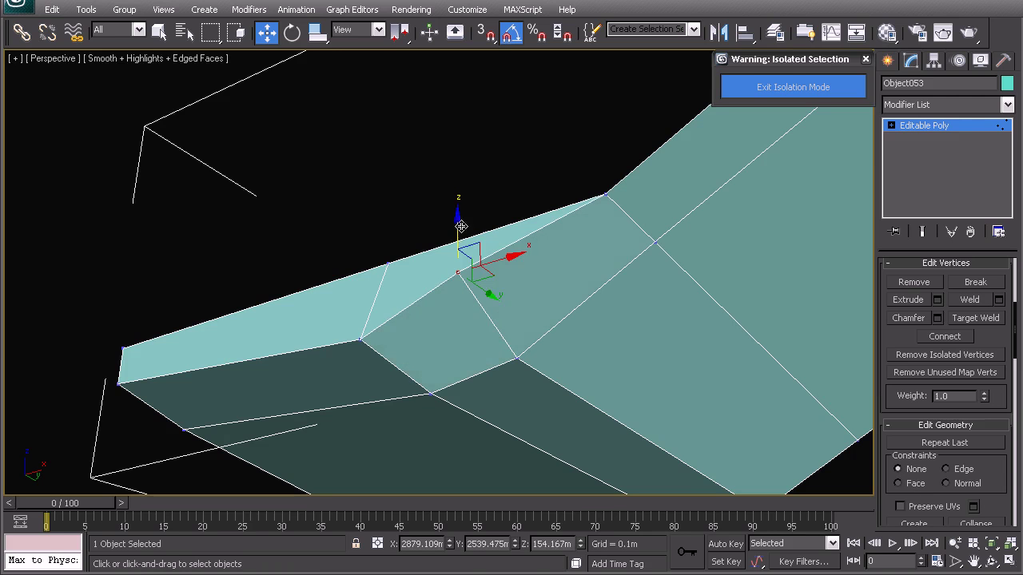
click(358, 337)
drag(361, 293, 361, 262)
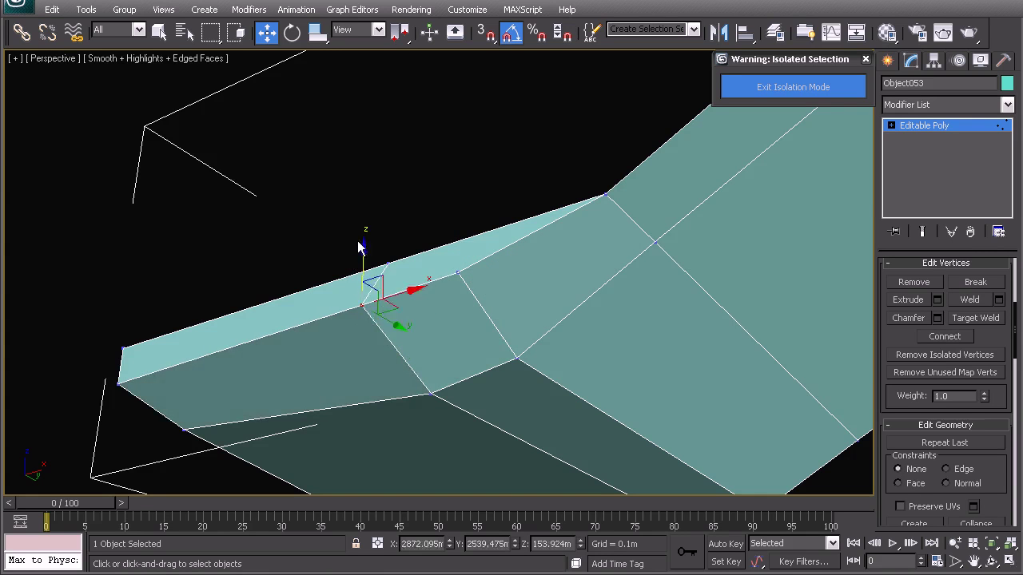
click(389, 258)
- Connect the upper and lower side edges between the raised corner and the foot of the slope with a new edge
alt+middle_drag(389, 258, 536, 355)
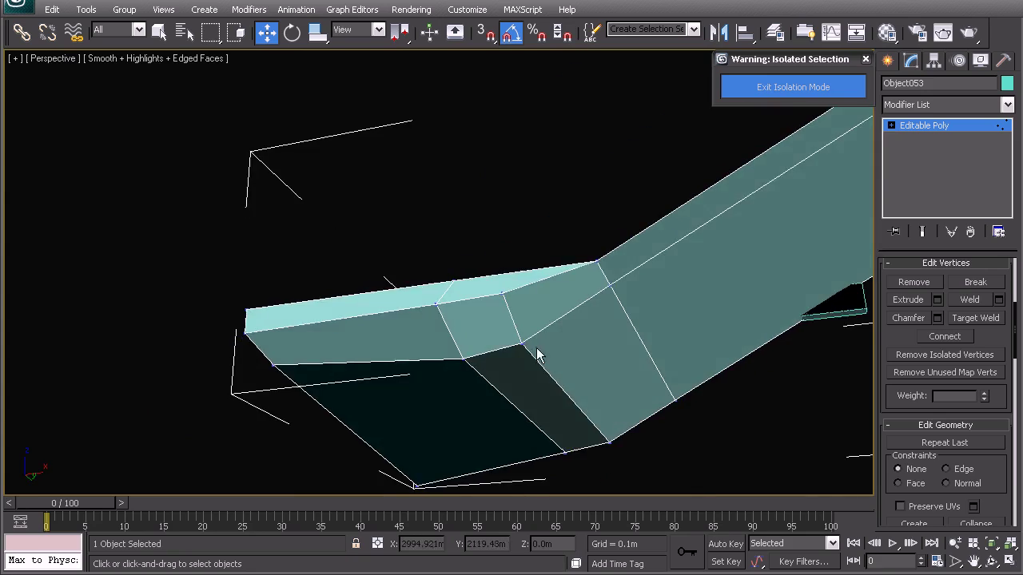
alt+middle_drag(624, 269, 498, 256)
scroll(484, 297, up, 3)
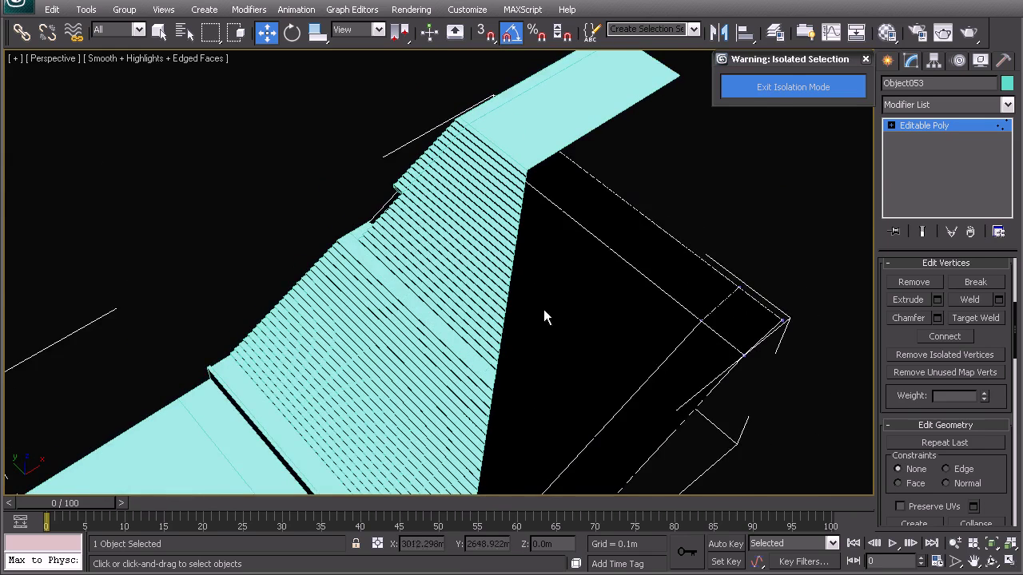
middle_drag(543, 309, 539, 217)
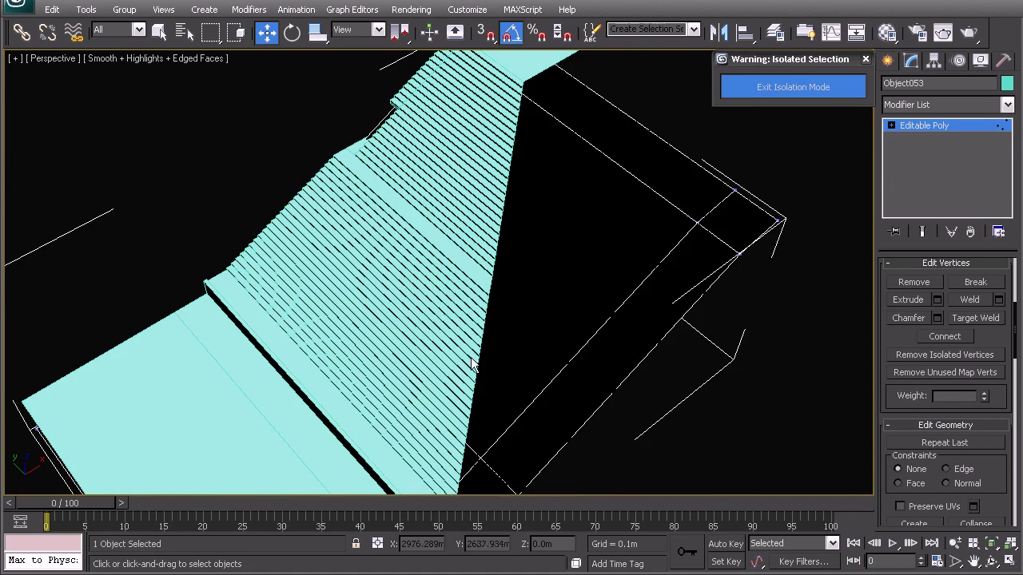
middle_drag(452, 452, 533, 300)
click(533, 332)
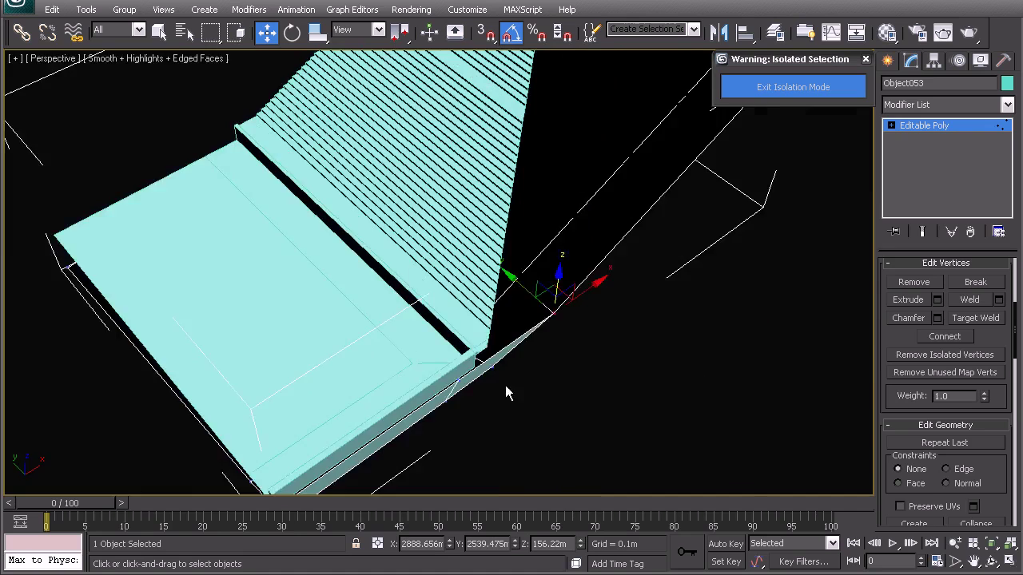
alt+middle_drag(505, 385, 416, 333)
key(2)
click(415, 286)
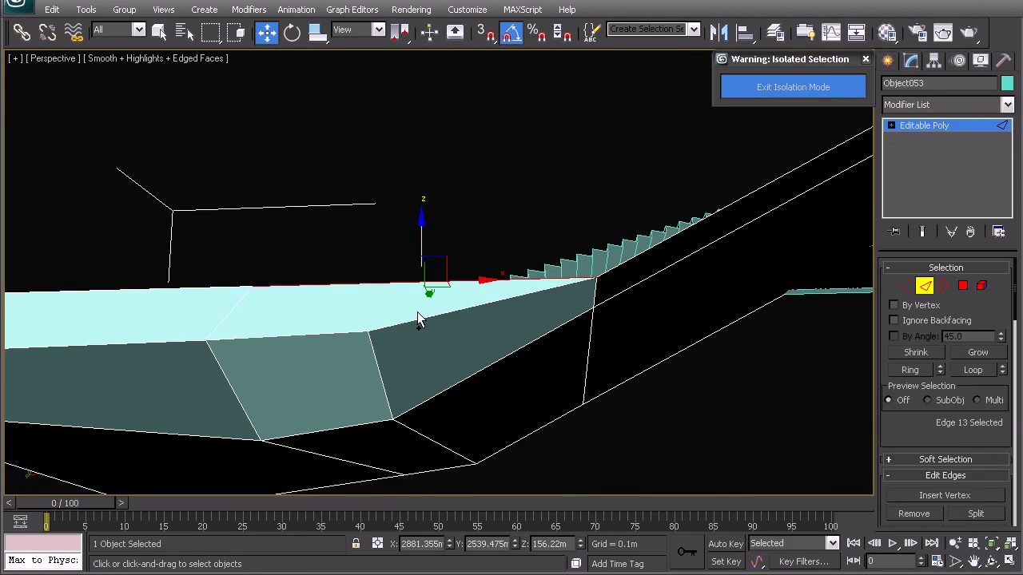
ctrl+click(417, 320)
right_click(418, 319)
click(410, 372)
key(1)
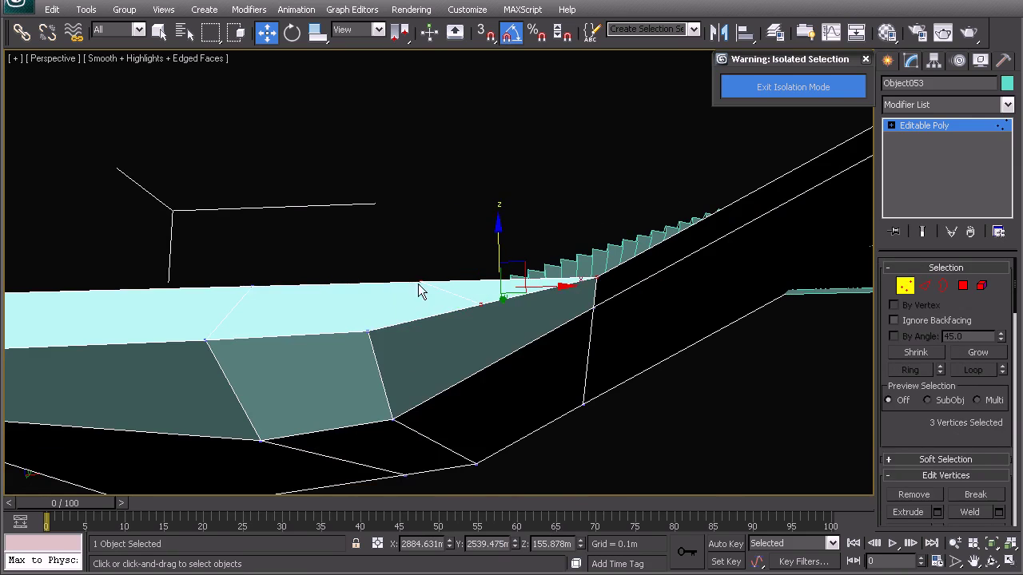
- Target-weld the new edge's lower vertex onto the raised side corner, and move its upper vertex about 0.88 m back along X
right_click(482, 300)
click(447, 392)
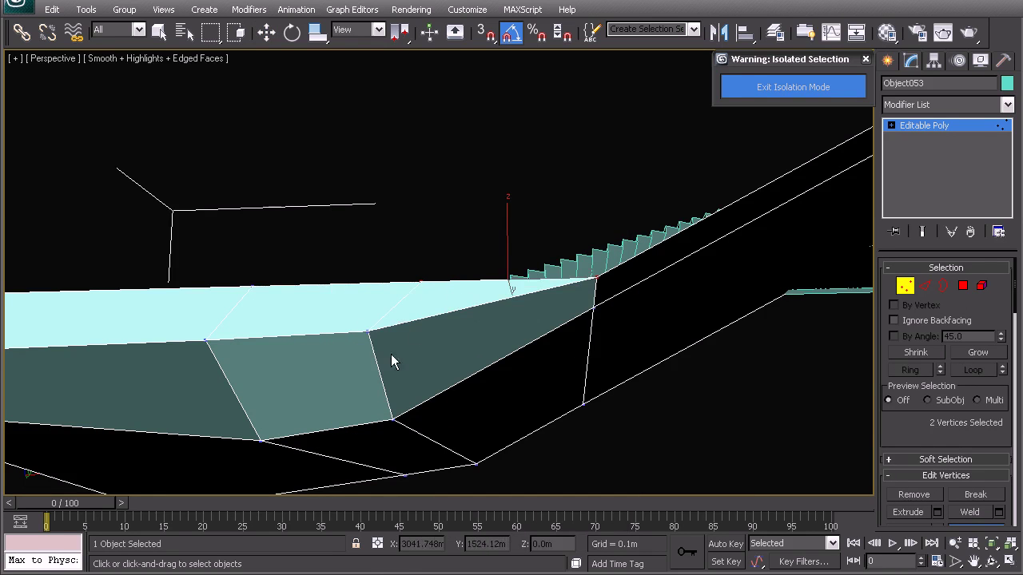
key(w)
click(425, 284)
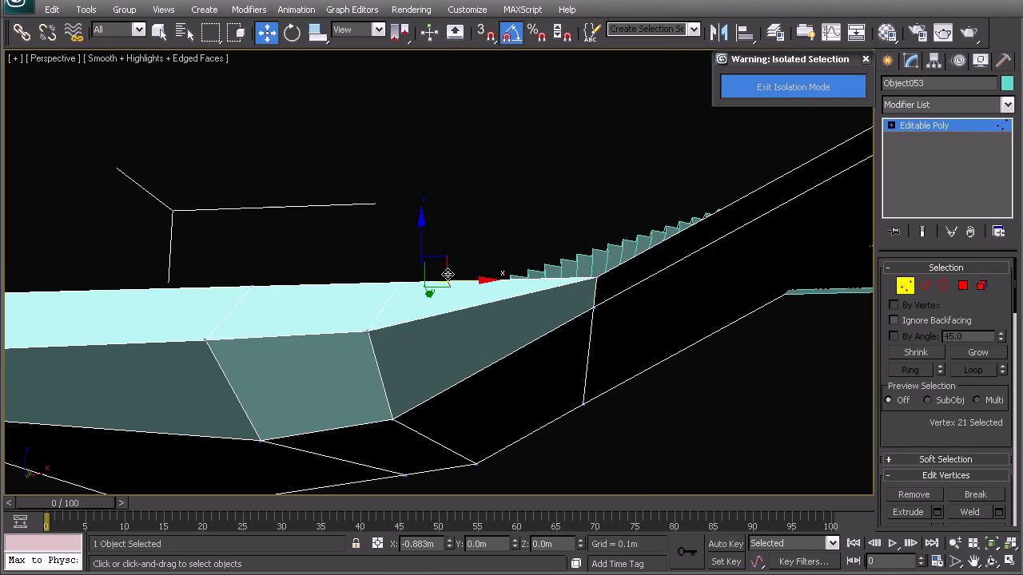
- Select the two outer vertices at the foot of the slope and, in the wireframe top view, move them about 1.3 m along Y
alt+middle_drag(395, 316, 477, 358)
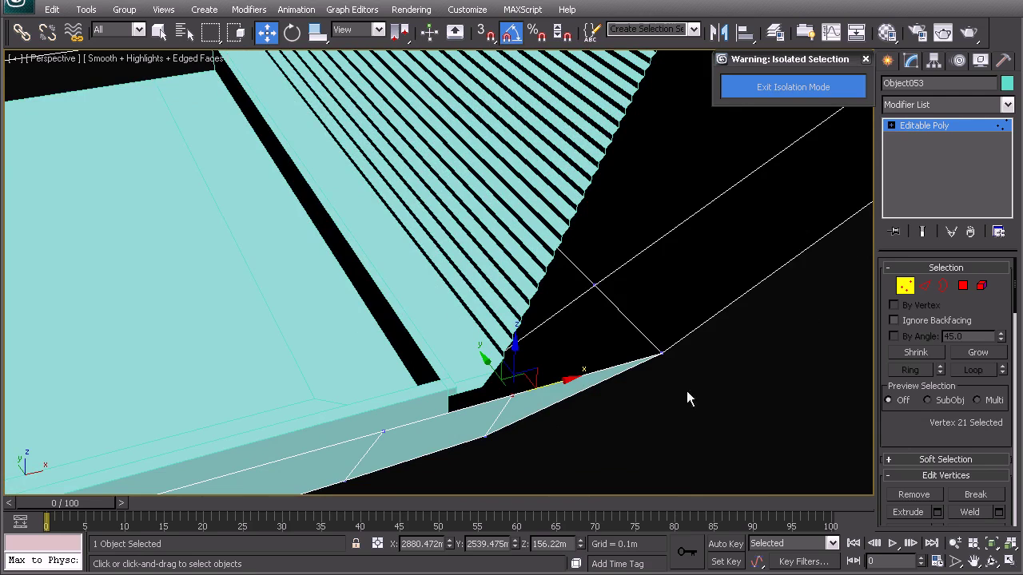
click(660, 353)
drag(583, 271, 624, 322)
alt+middle_drag(624, 322, 479, 315)
key(t)
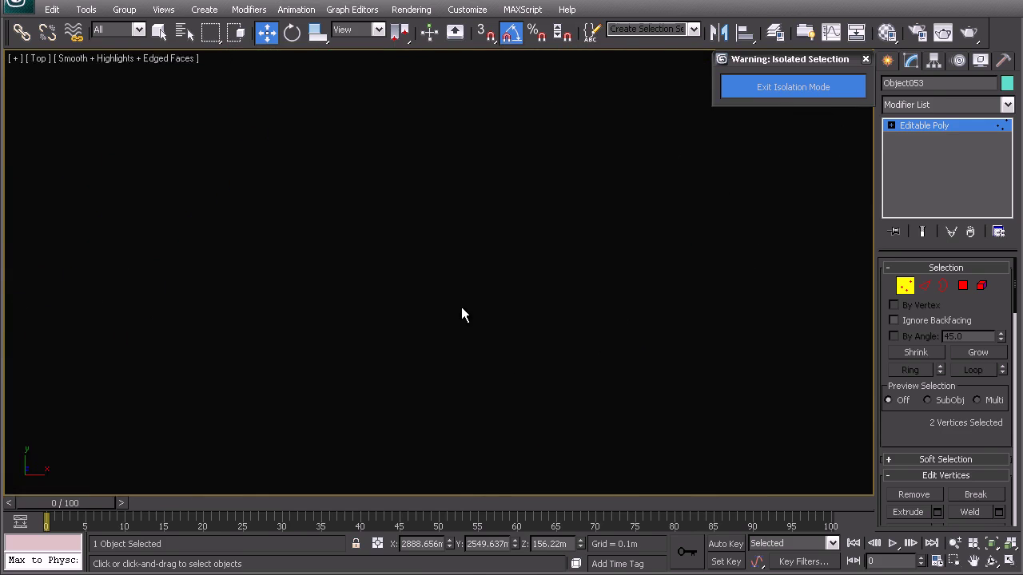
key(F3)
scroll(505, 286, down, 3)
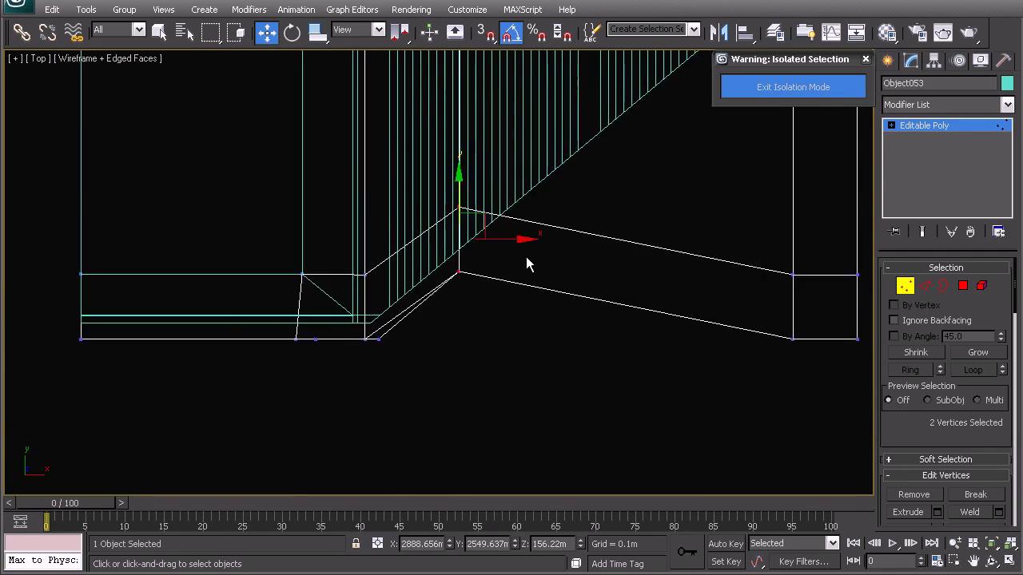
middle_drag(513, 247, 513, 273)
scroll(471, 282, up, 1)
drag(464, 210, 456, 192)
- Select the four outer vertices at the landing end and move them about 36 m along Y to follow the deck's diagonal side
scroll(472, 254, down, 3)
middle_drag(657, 227, 560, 307)
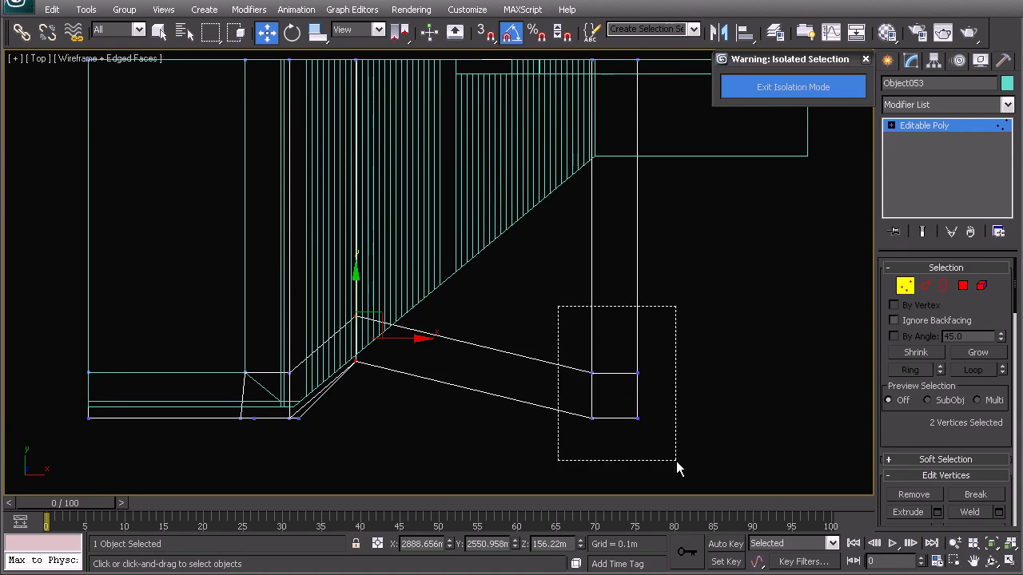
drag(675, 461, 676, 461)
drag(614, 343, 591, 90)
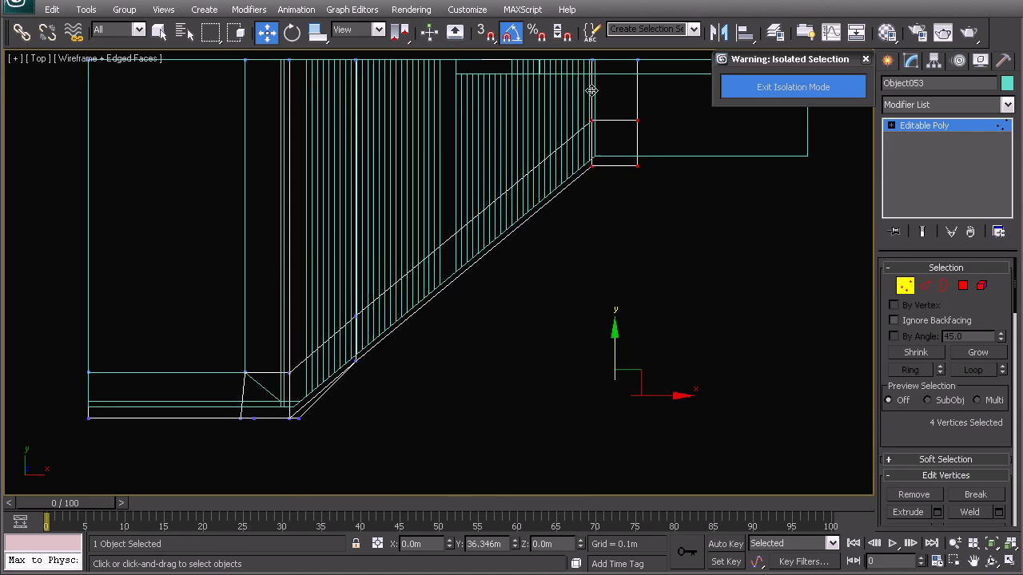
middle_drag(605, 216, 536, 319)
scroll(537, 318, up, 4)
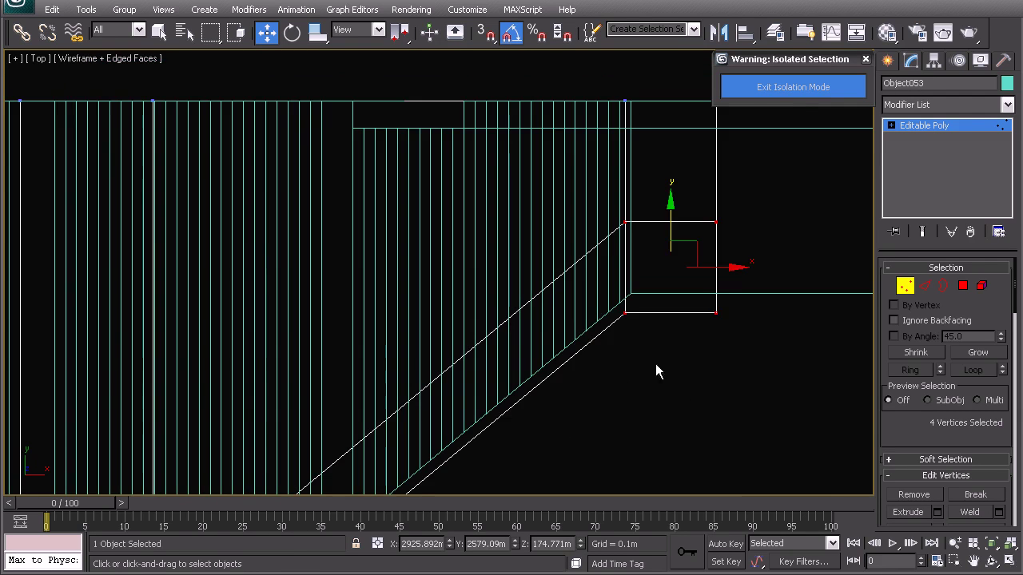
- In the top view, move the two outer vertices near the foot of the slope along X to align with the inner vertices behind them
drag(569, 310, 570, 312)
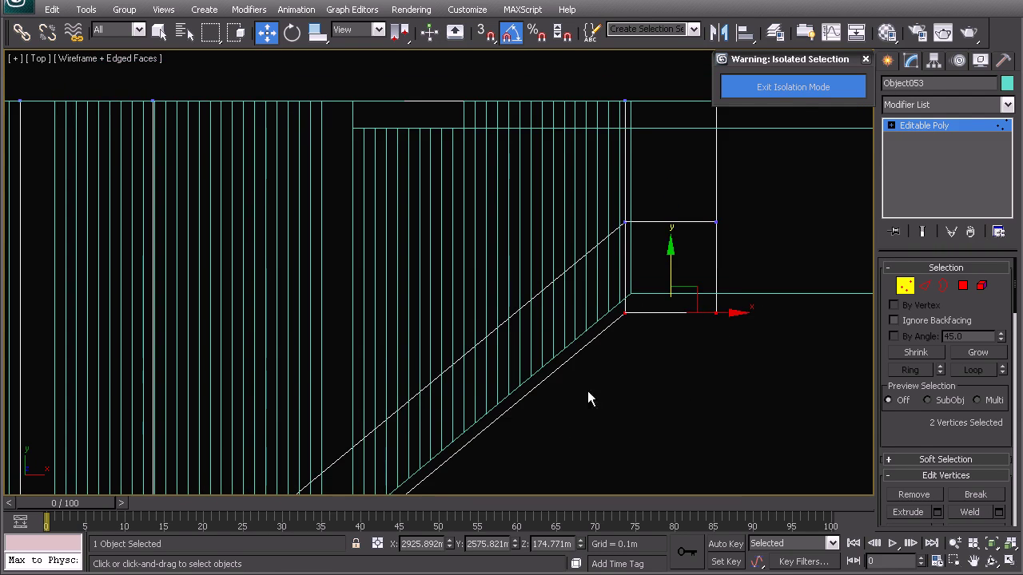
middle_drag(588, 392, 514, 278)
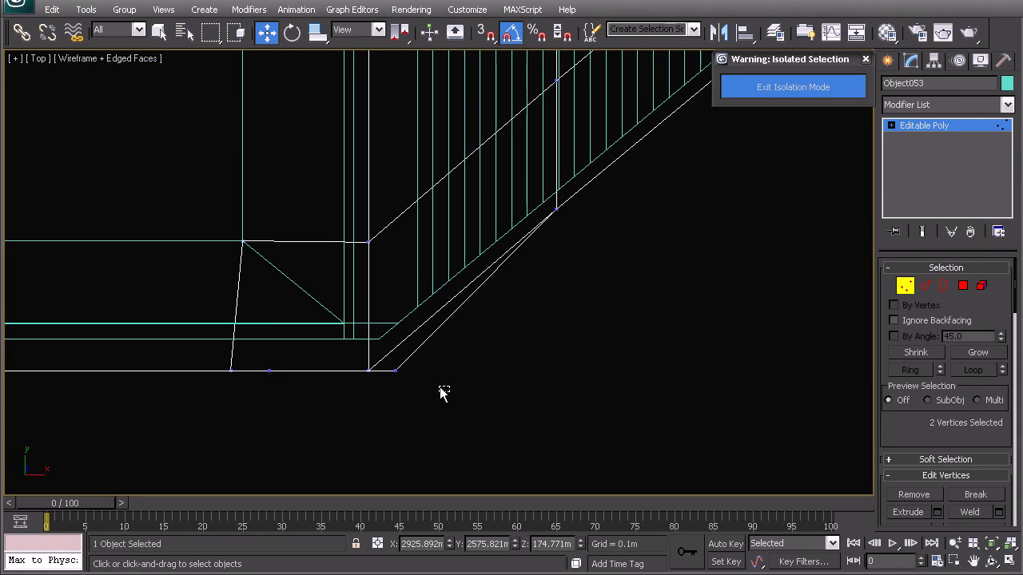
mouse_move(392, 361)
mouse_down()
mouse_move(427, 366)
mouse_move(410, 363)
mouse_up()
middle_drag(340, 378, 412, 364)
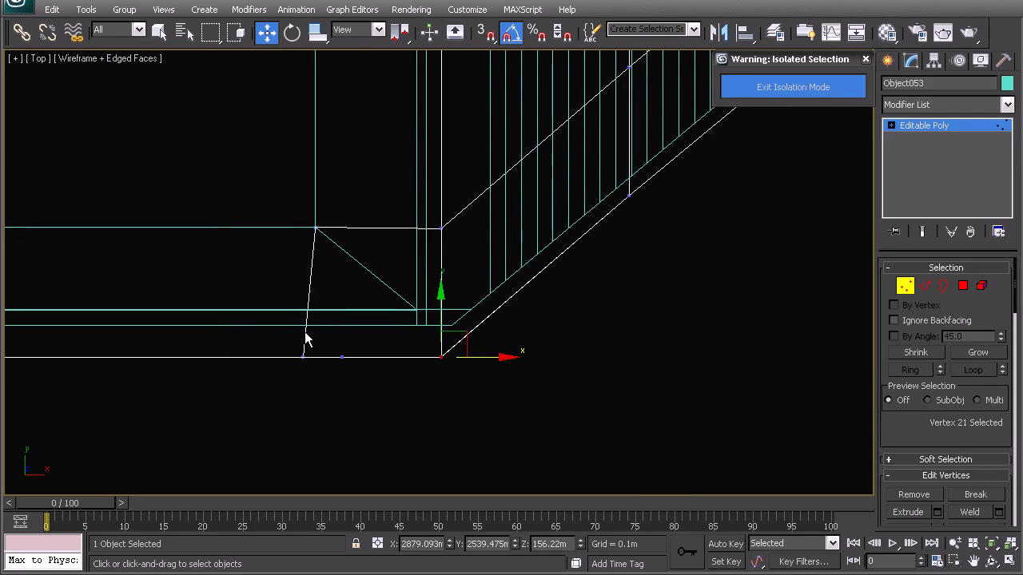
drag(291, 338, 350, 357)
middle_drag(376, 371, 456, 365)
drag(540, 373, 492, 322)
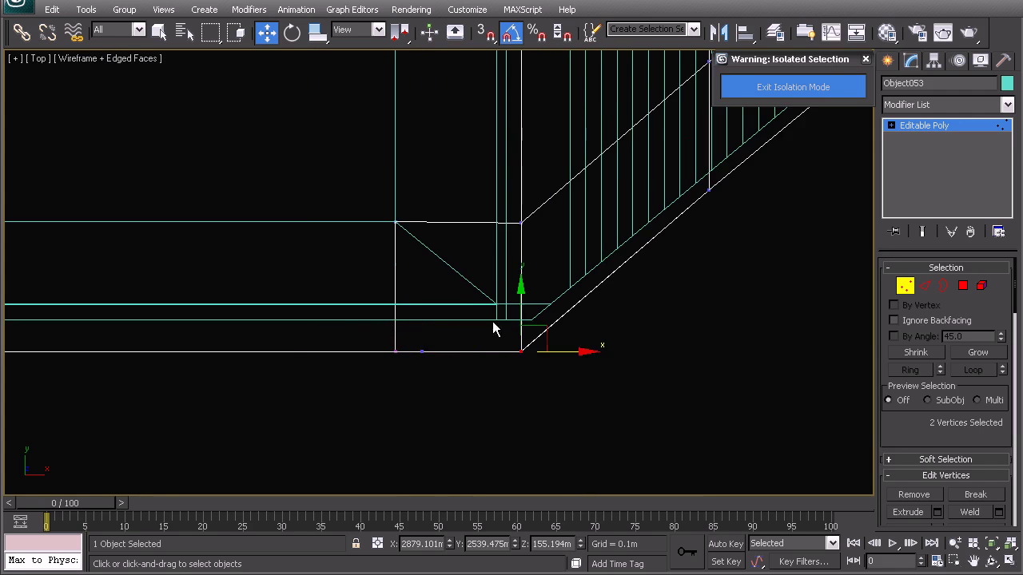
- In the shaded perspective view, select the two outer upper edges along the slope and its end and extrude them about 2.7 m upward
key(p)
key(z)
alt+middle_drag(499, 382, 463, 329)
scroll(476, 349, down, 3)
key(F3)
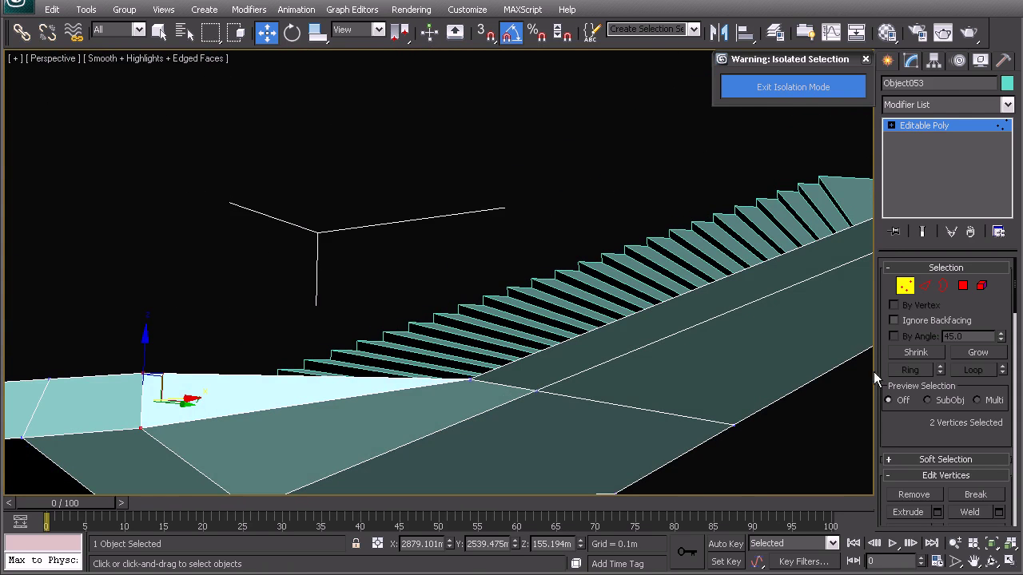
click(927, 287)
alt+middle_drag(529, 388, 403, 465)
ctrl+click(663, 272)
middle_drag(521, 326, 640, 275)
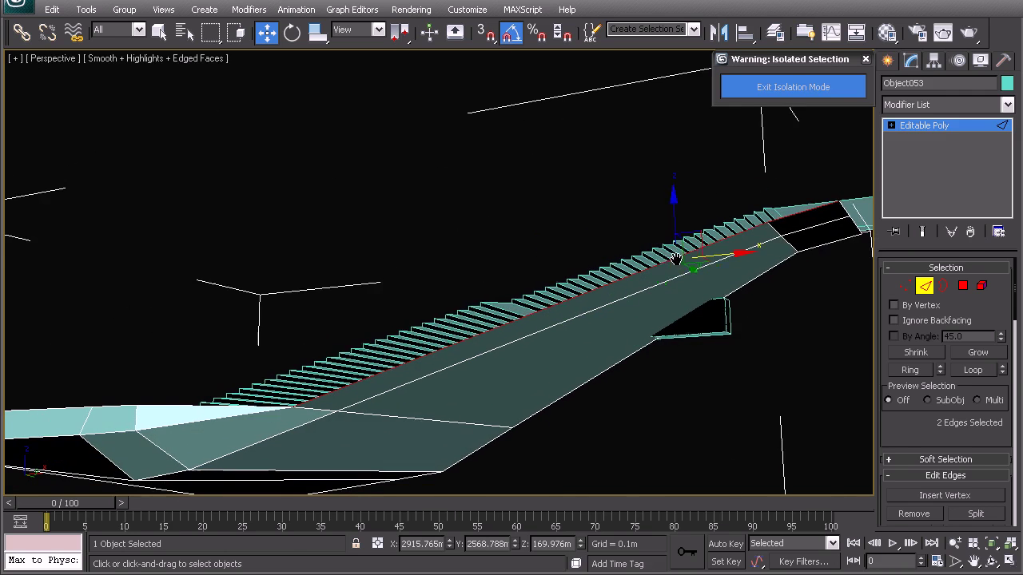
shift+drag(673, 209, 671, 186)
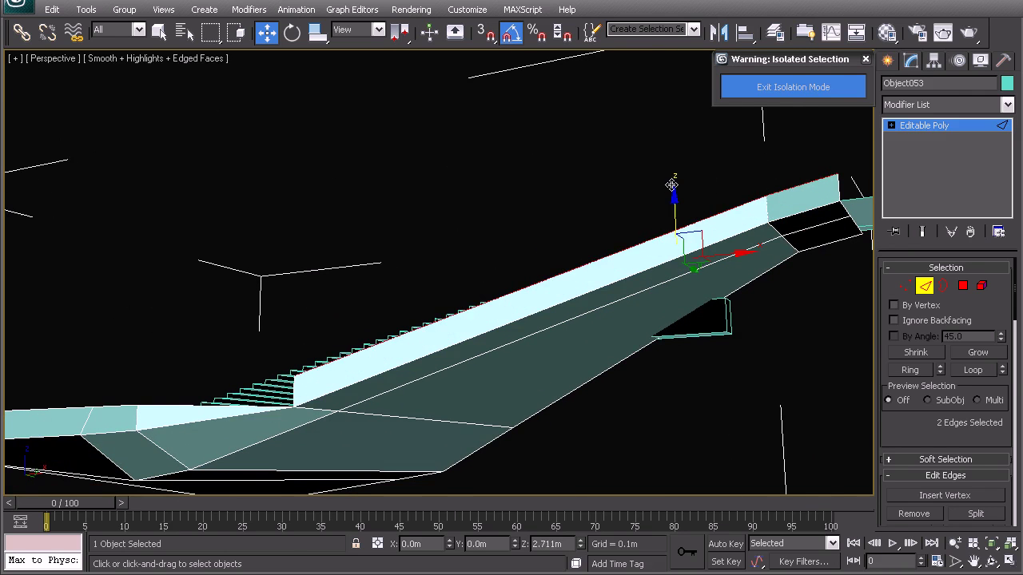
- Delete the tapering side polygon between the flat section's outer corner and the start of the new vertical strip
alt+middle_drag(671, 185, 484, 268)
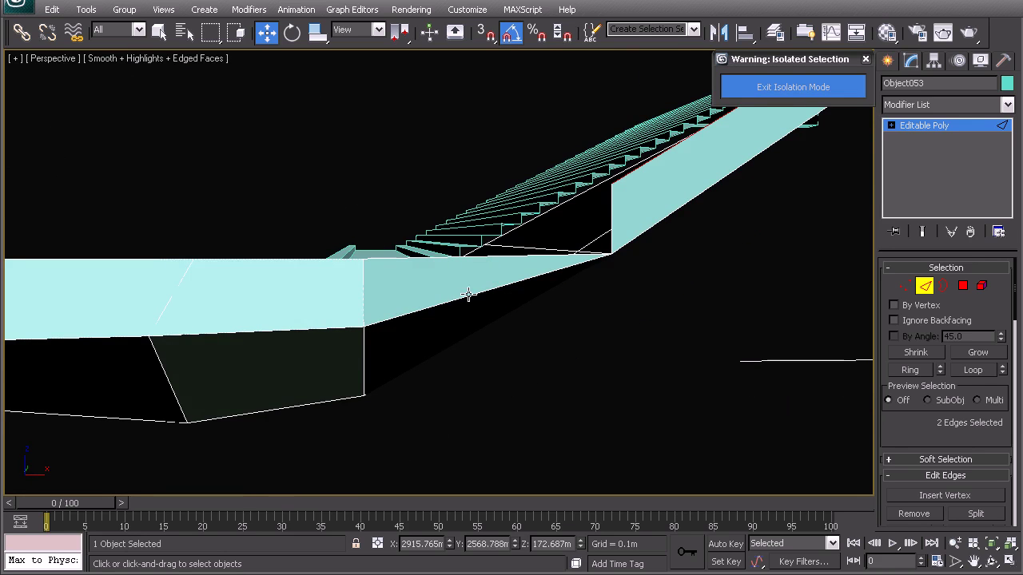
key(4)
click(468, 294)
key(Delete)
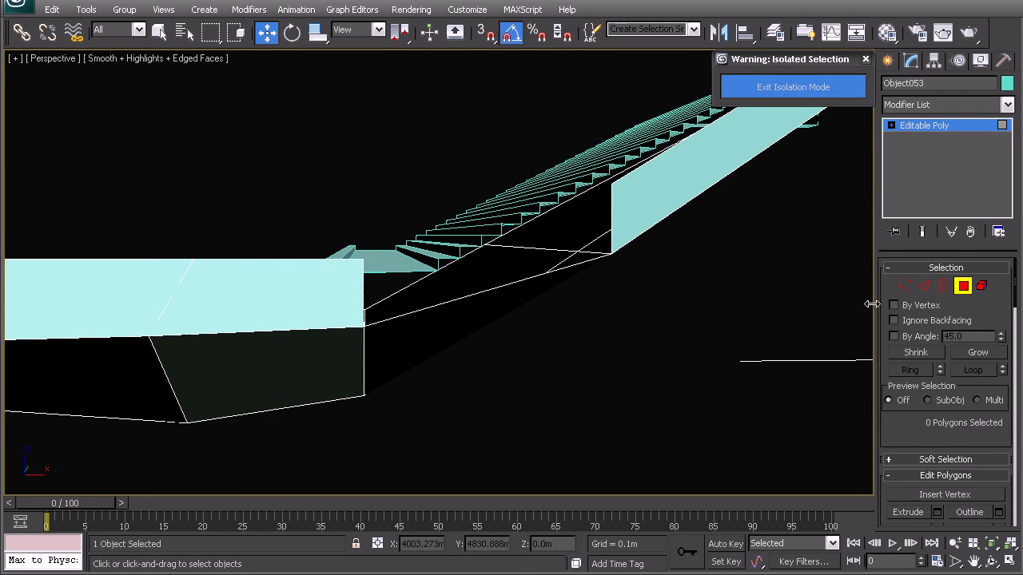
- Bridge the two open vertical edges on either side of the gap to make the side strip continuous, and leave edge editing
click(924, 286)
click(614, 201)
alt+middle_drag(615, 202, 398, 304)
ctrl+click(333, 269)
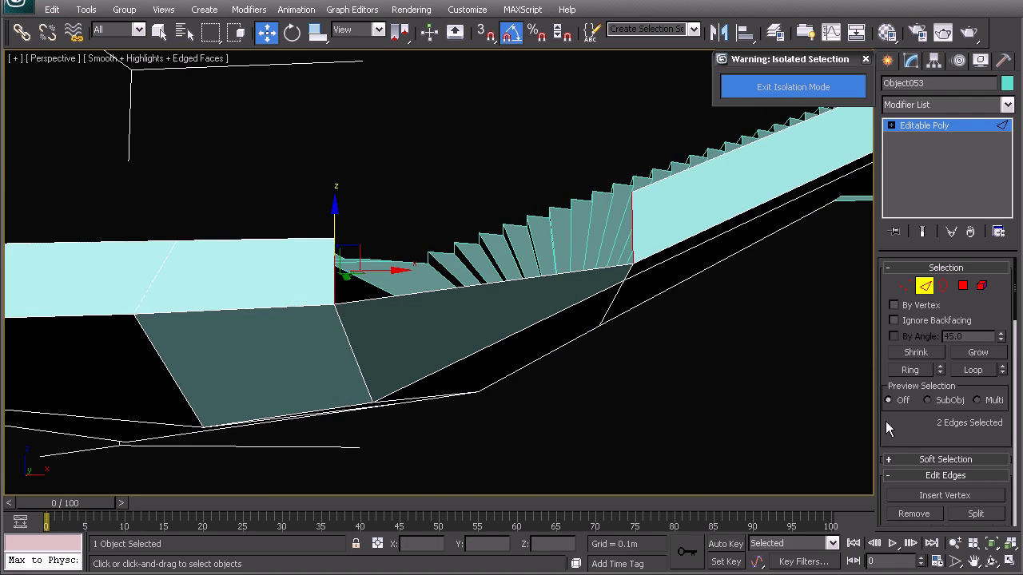
scroll(887, 423, down, 5)
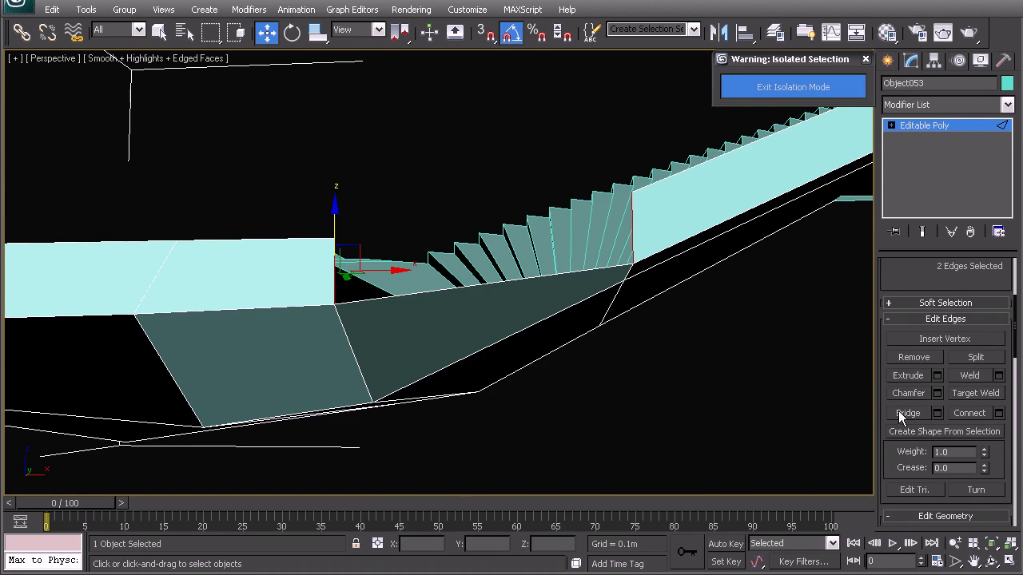
click(899, 414)
alt+middle_drag(624, 296, 547, 283)
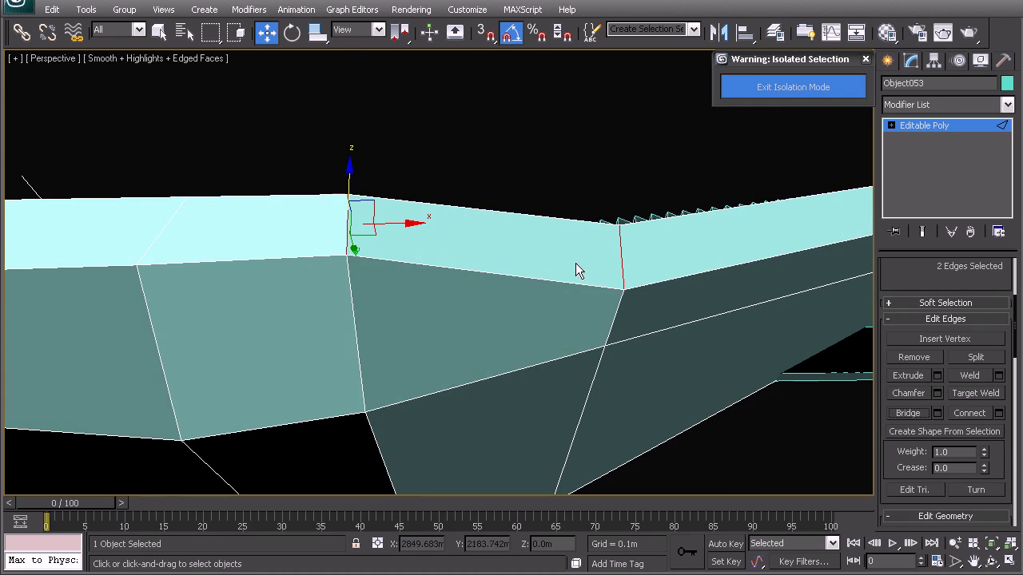
right_click(409, 253)
click(380, 238)
click(501, 207)
alt+middle_drag(503, 213, 547, 331)
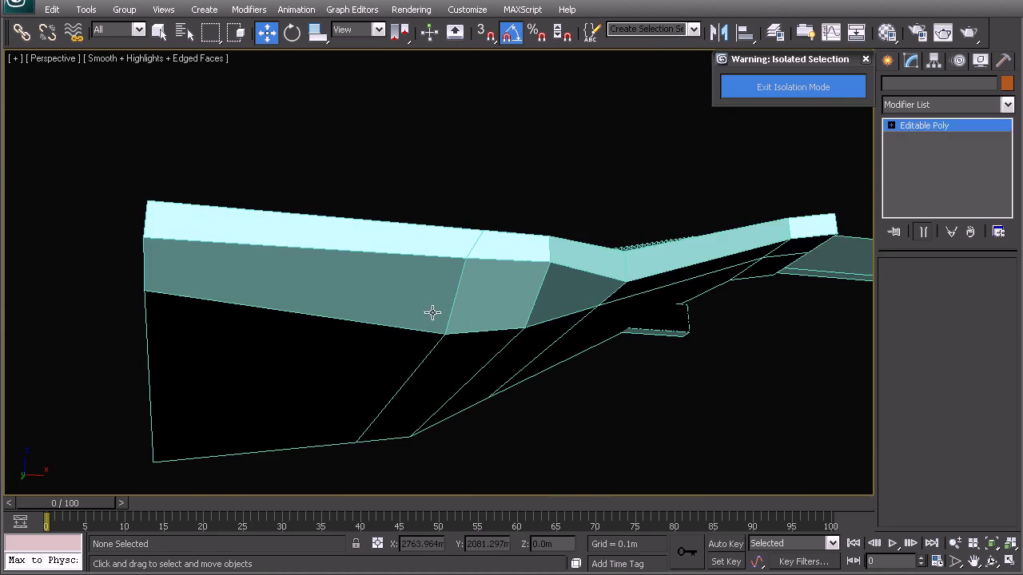
- Preview the underside piece with NURMS smoothing, inspect its rounded side and corners, and switch the smoothing off
click(432, 312)
alt+middle_drag(432, 312, 326, 353)
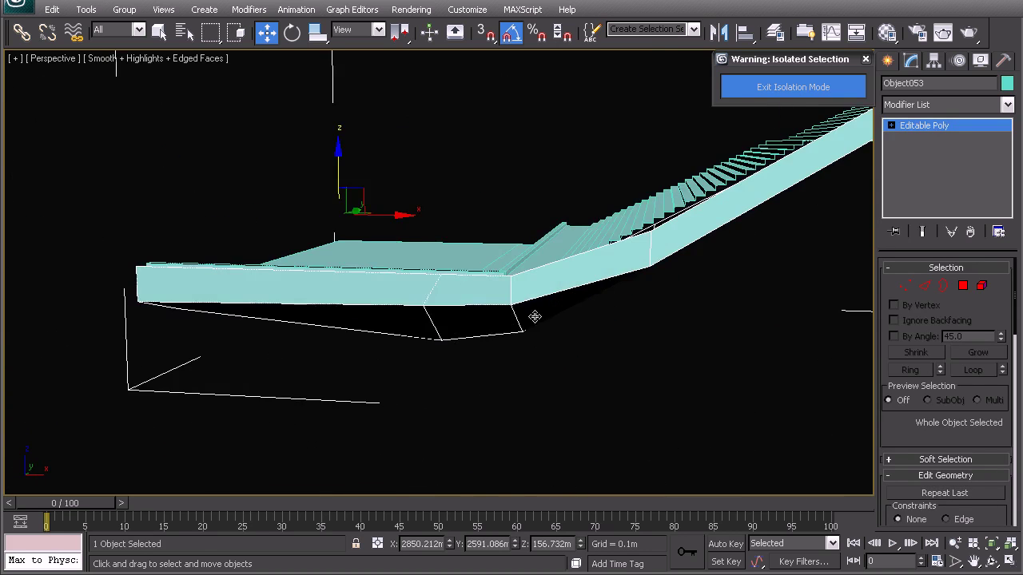
alt+middle_drag(534, 317, 468, 299)
right_click(468, 298)
click(450, 130)
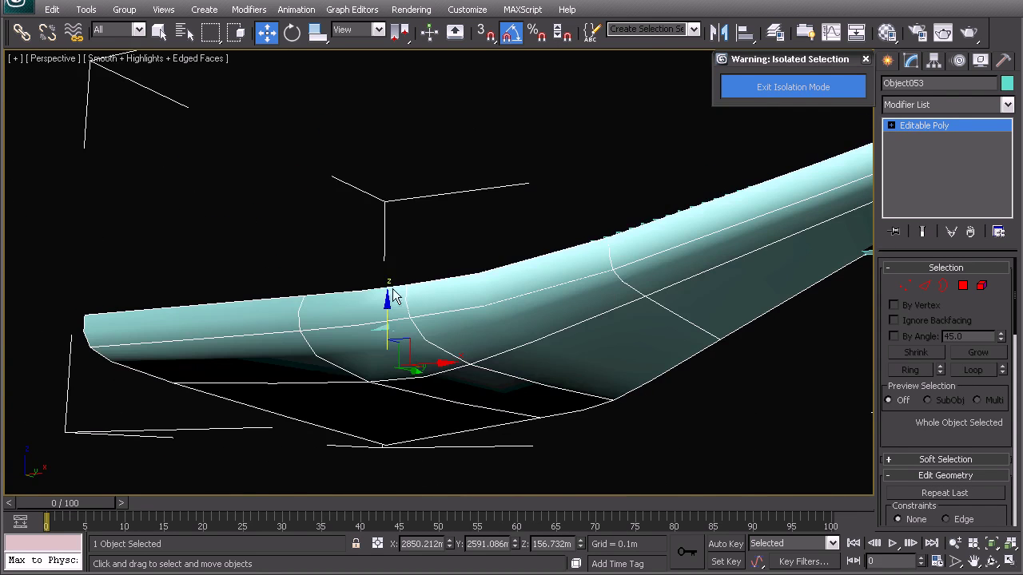
alt+middle_drag(392, 294, 547, 362)
scroll(450, 335, up, 5)
scroll(486, 365, down, 5)
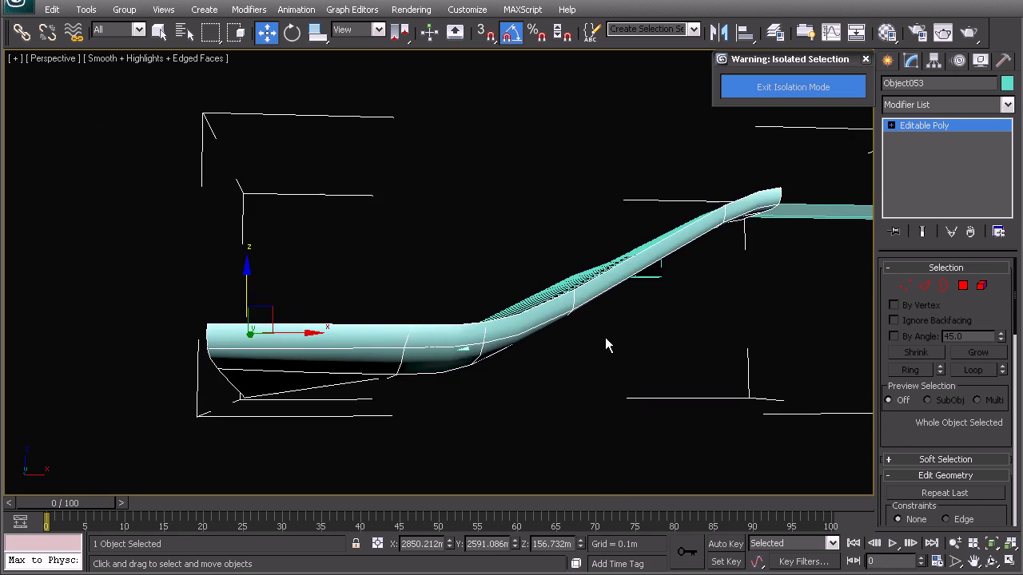
scroll(606, 345, up, 3)
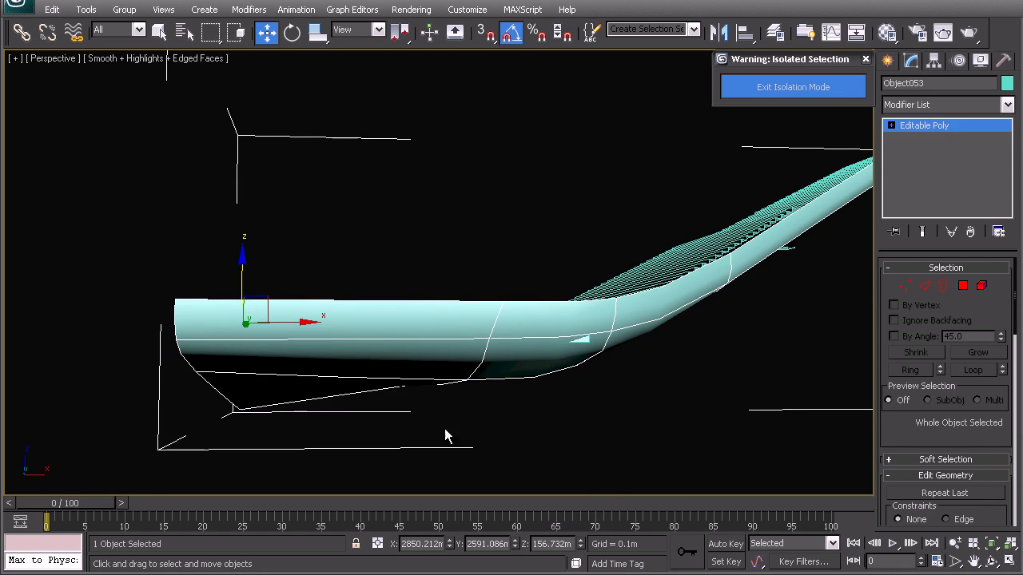
alt+middle_drag(559, 359, 541, 336)
right_click(534, 314)
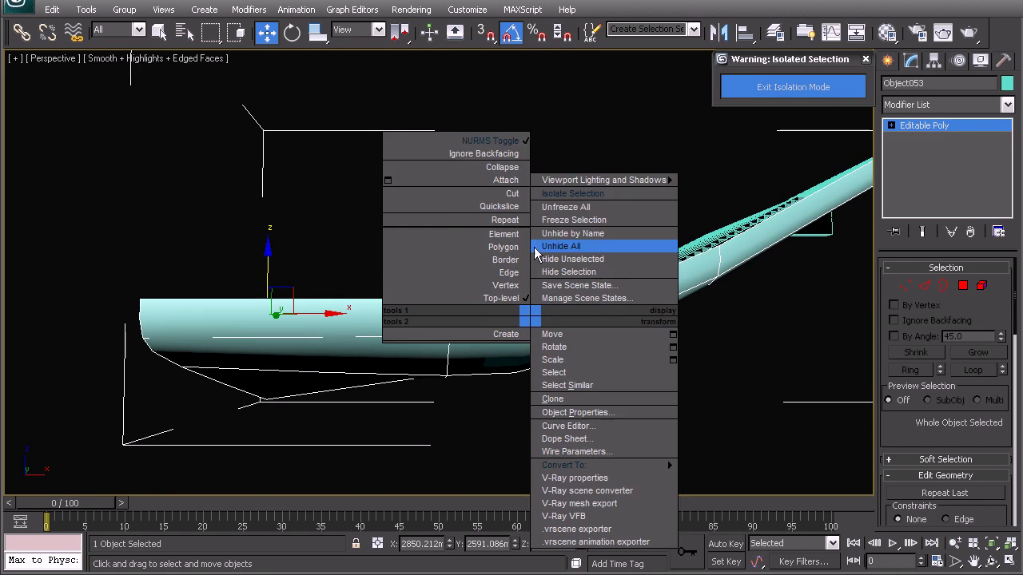
click(496, 154)
- Examine the unsmoothed side strip, its corner edges and the adjoining sloped faces from several angles
alt+middle_drag(521, 244, 458, 206)
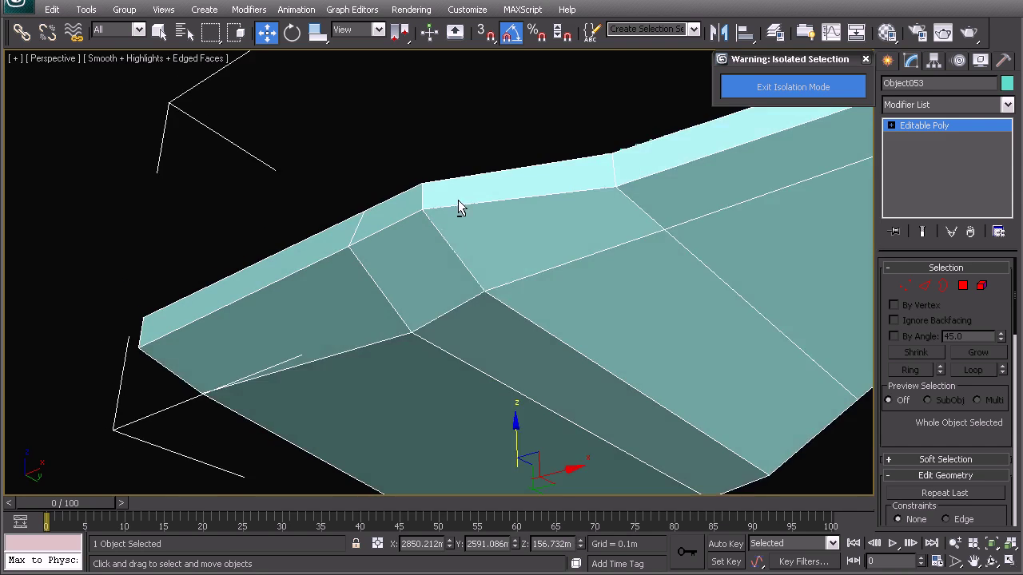
scroll(462, 249, up, 3)
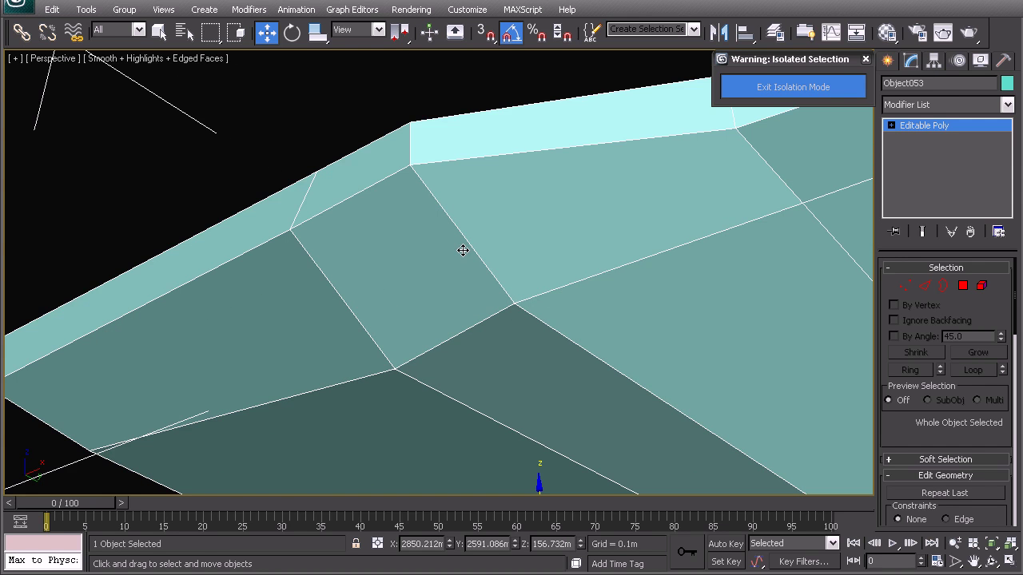
alt+middle_drag(417, 262, 585, 225)
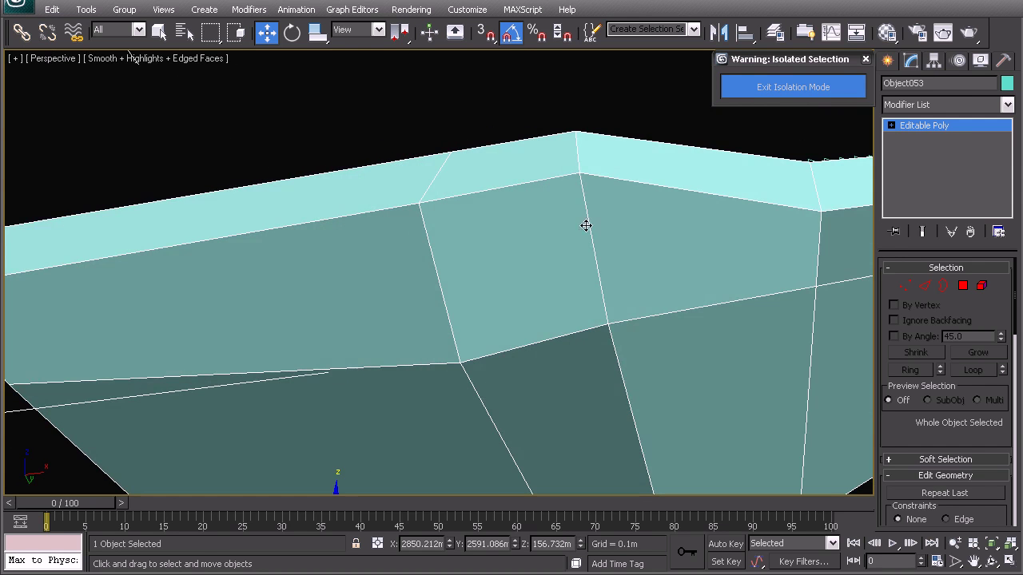
click(924, 285)
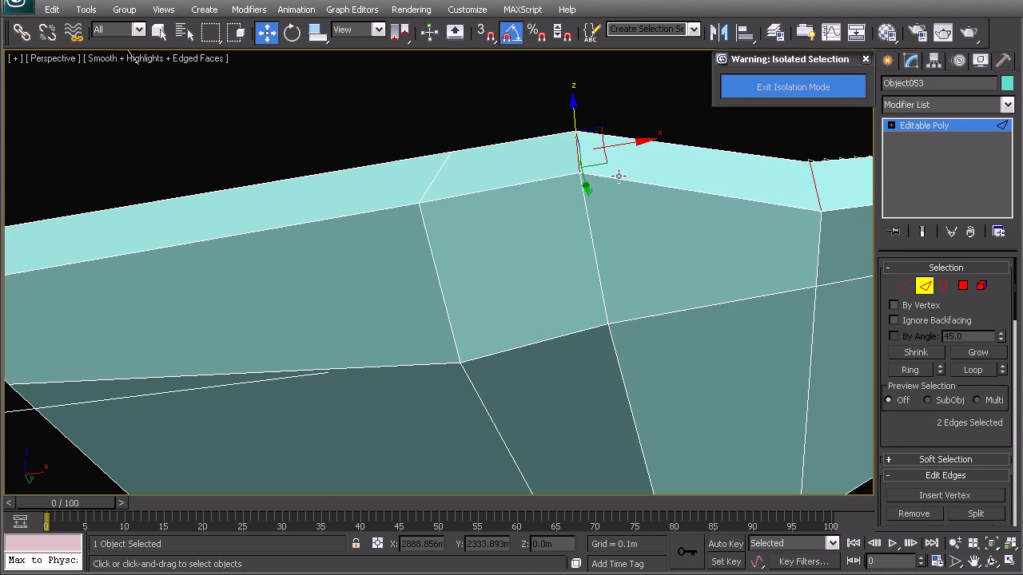
click(621, 190)
right_click(620, 189)
click(596, 171)
click(558, 121)
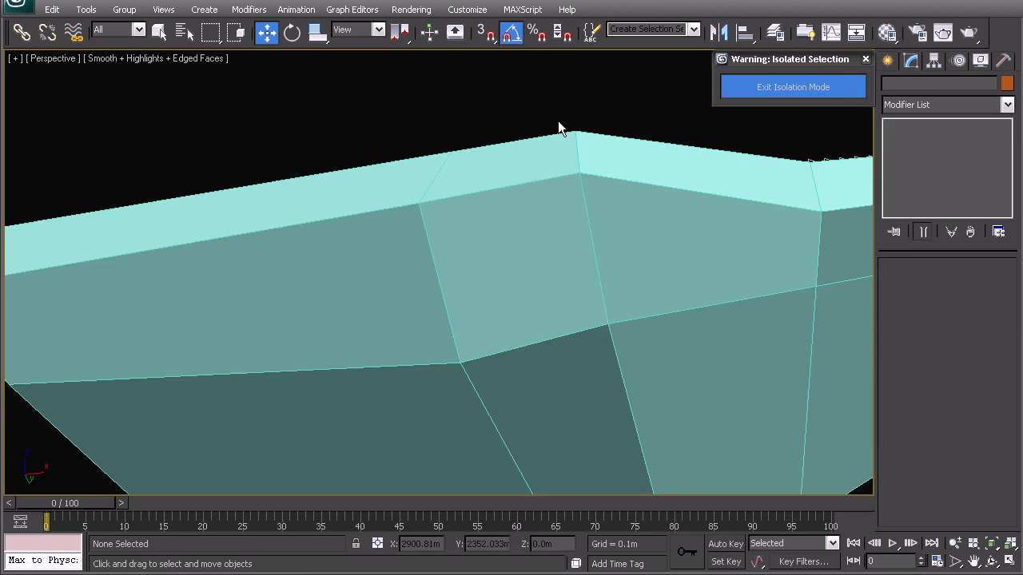
click(513, 299)
scroll(420, 313, down, 8)
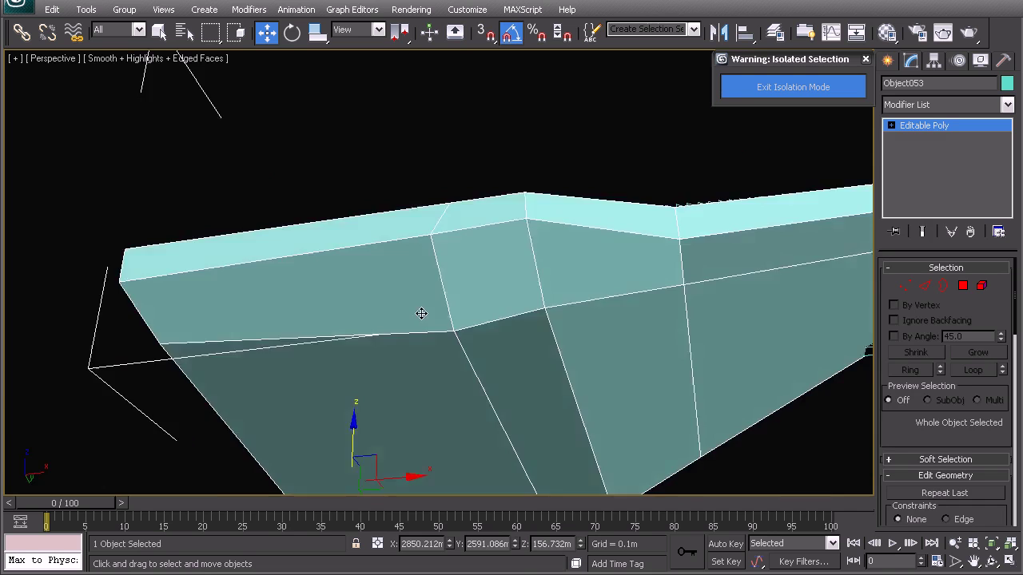
middle_drag(514, 357, 505, 339)
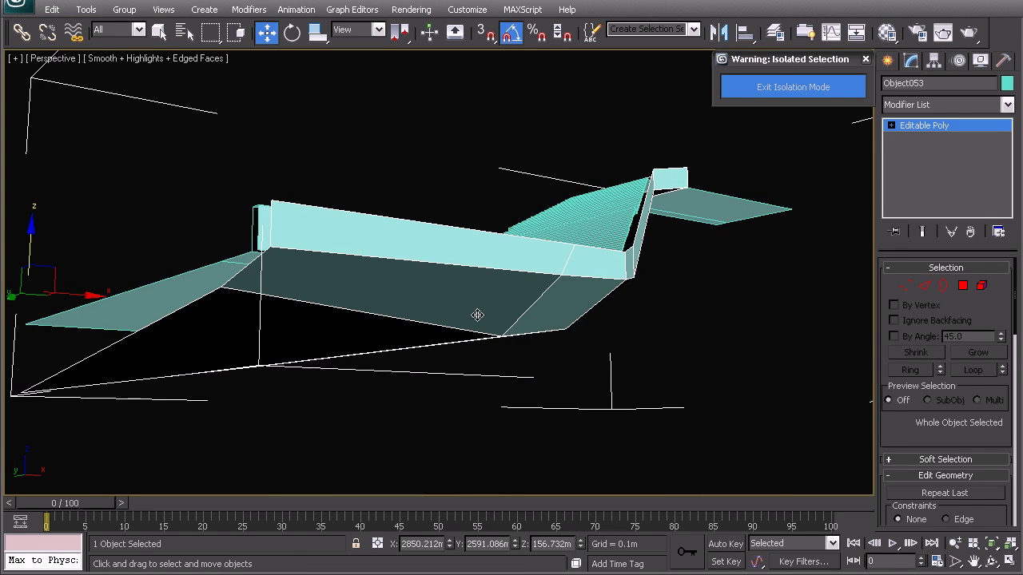
click(17, 6)
mouse_move(71, 185)
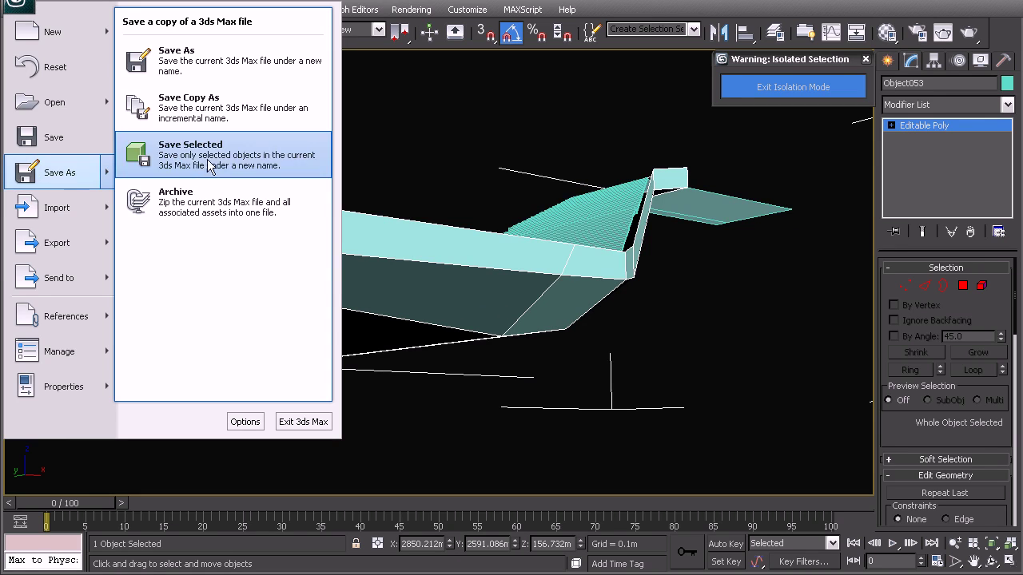
click(627, 325)
middle_drag(548, 258, 571, 278)
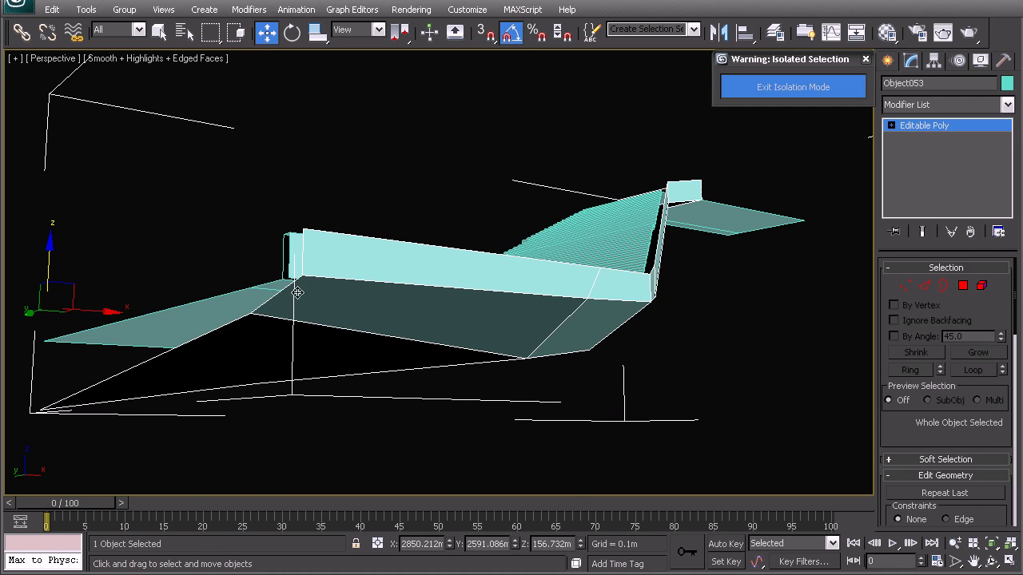
alt+middle_drag(459, 275, 560, 327)
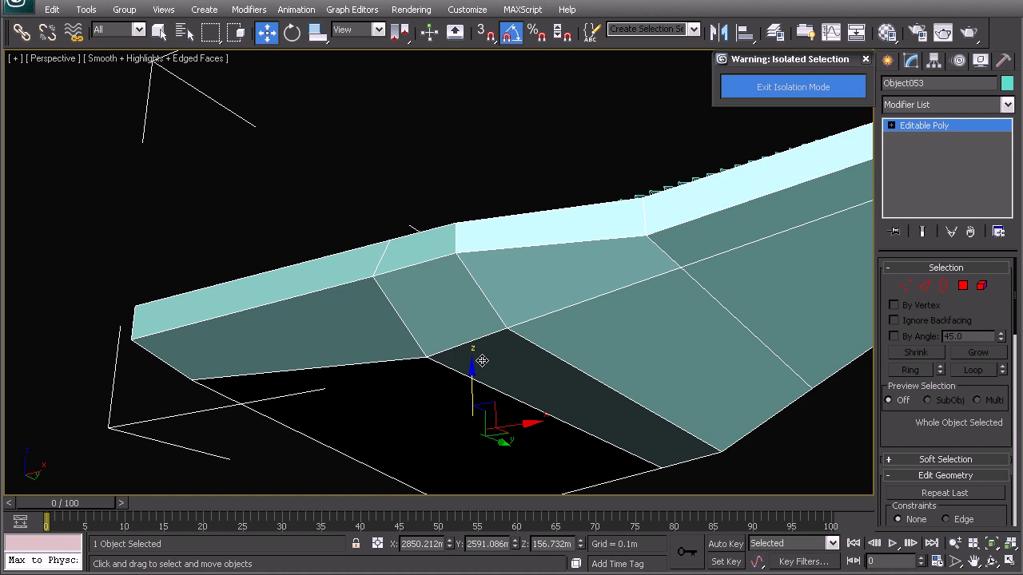
alt+middle_drag(463, 334, 585, 298)
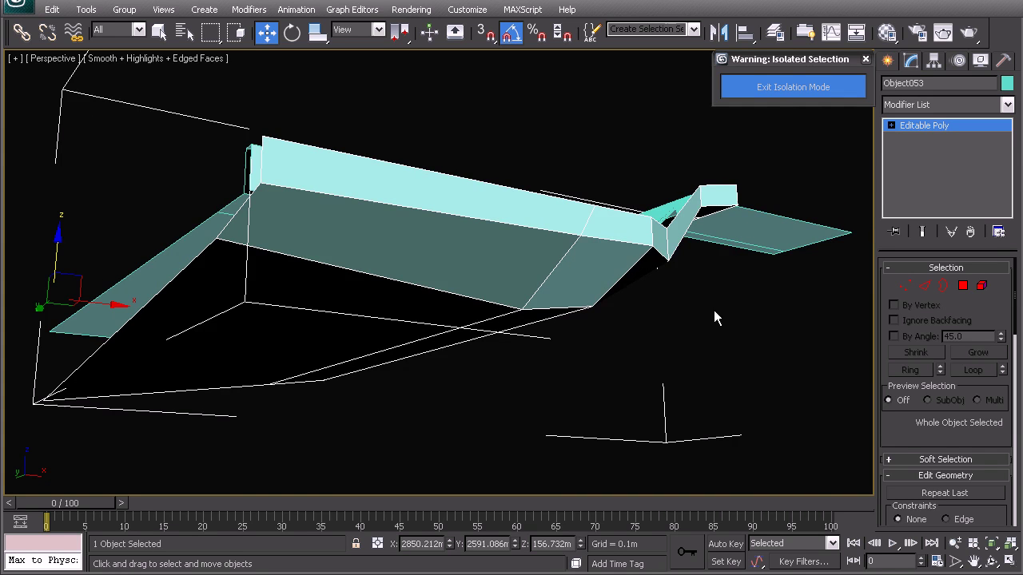
- Select the five connected edges along the lower border of the vertical side strip, from the flat section to the far end
alt+middle_drag(612, 273, 608, 301)
click(925, 286)
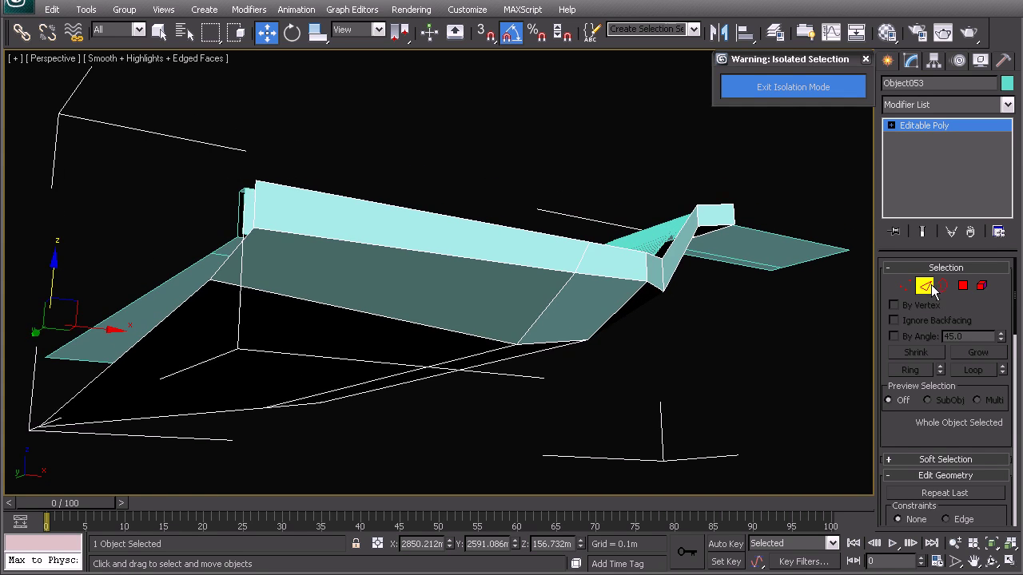
click(471, 261)
scroll(483, 249, up, 4)
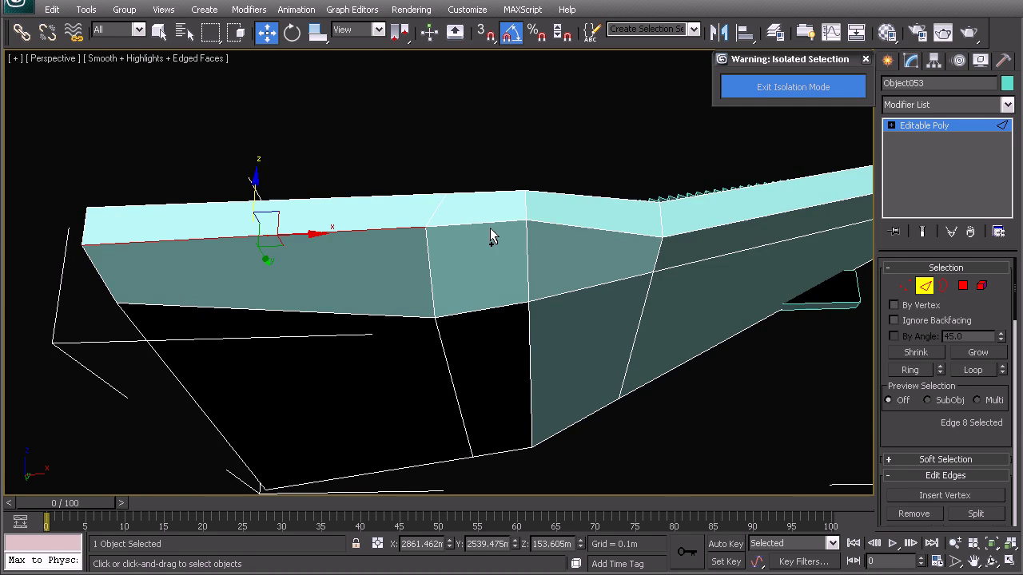
ctrl+click(489, 224)
ctrl+click(536, 224)
ctrl+click(691, 233)
middle_drag(698, 236, 254, 318)
ctrl+click(672, 224)
alt+middle_drag(469, 290, 524, 272)
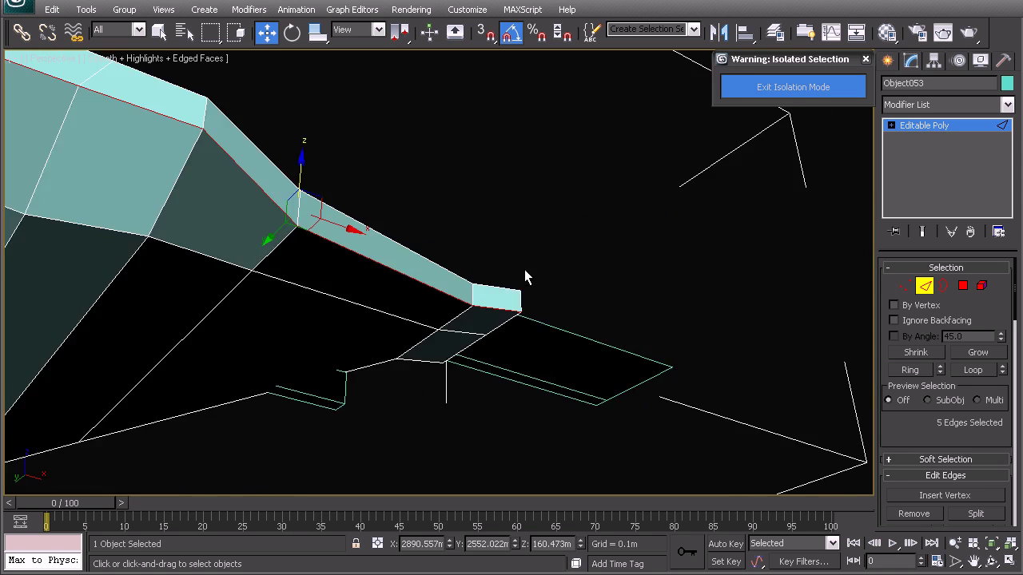
middle_drag(352, 265, 587, 302)
middle_drag(418, 238, 482, 296)
scroll(488, 299, up, 3)
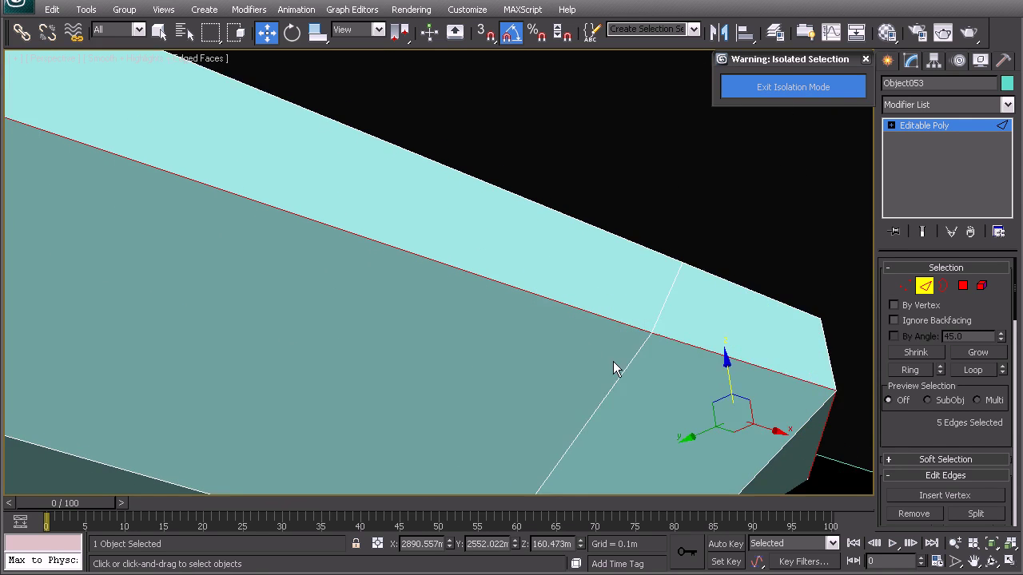
middle_drag(613, 362, 536, 329)
- Try chamfering the side strip's selected lower edges by 0.05 m and preview the result with NURMS smoothing
drag(908, 428, 912, 194)
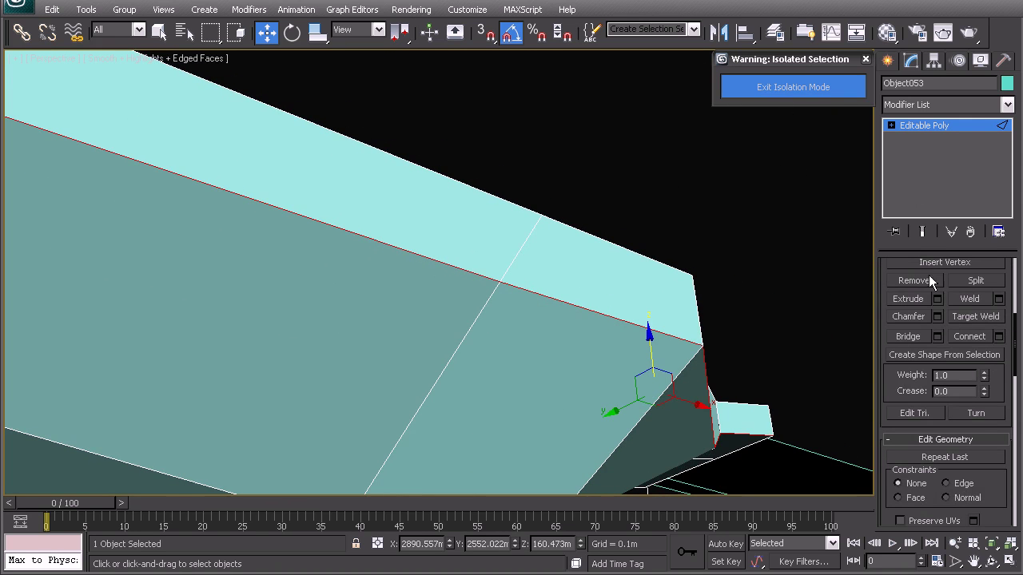
click(937, 316)
double_click(476, 281)
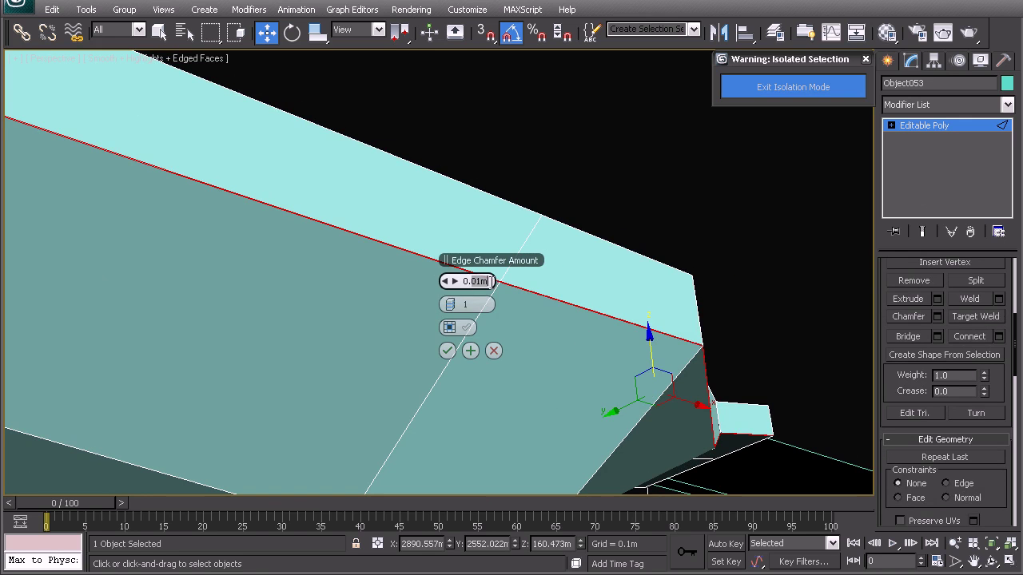
text(0.05)
key(Return)
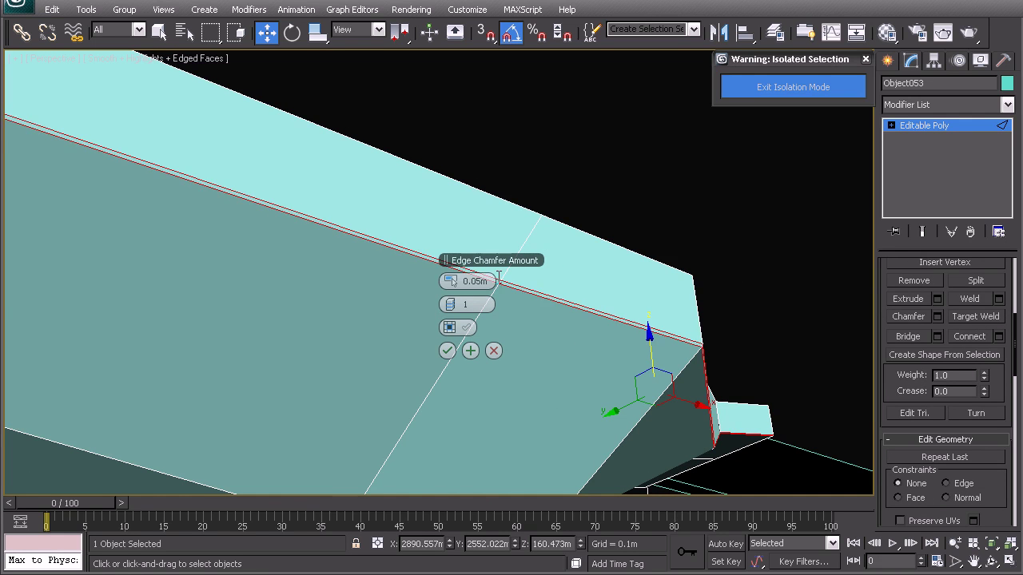
click(447, 351)
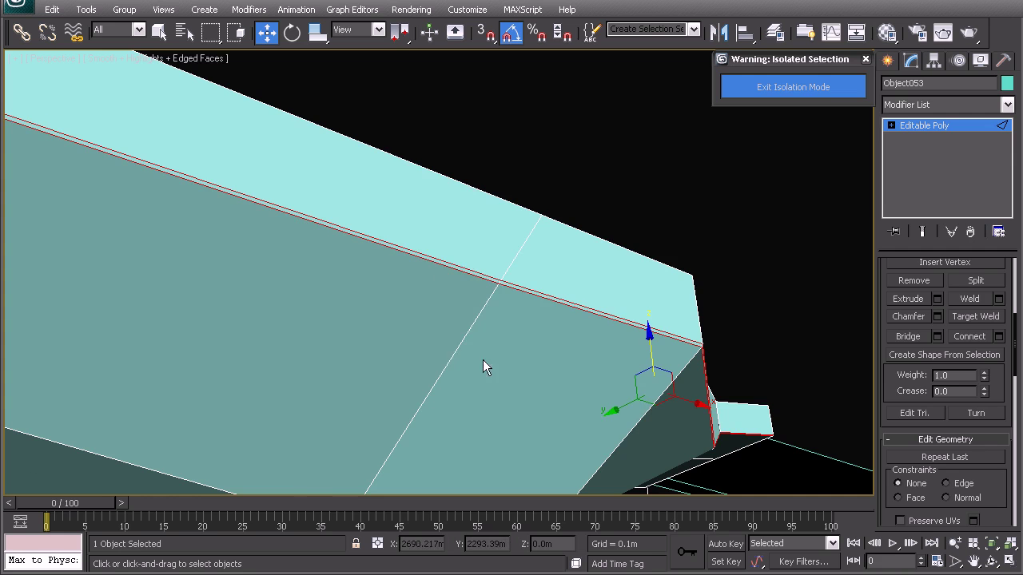
right_click(464, 314)
click(446, 97)
alt+middle_drag(447, 97, 564, 314)
- Chamfer the selected lower edges of the side strip by 0.002 m
right_click(631, 343)
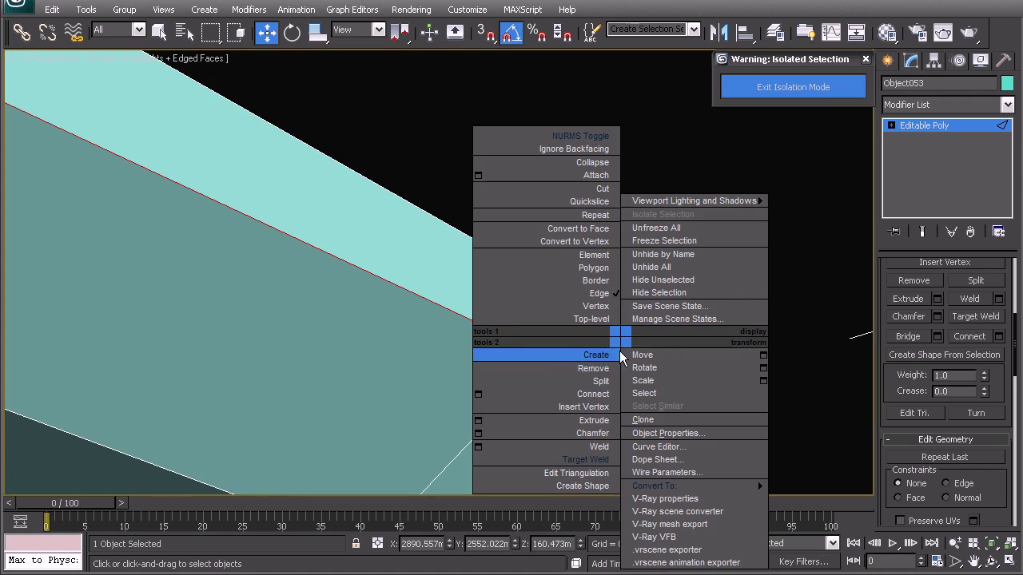
click(479, 434)
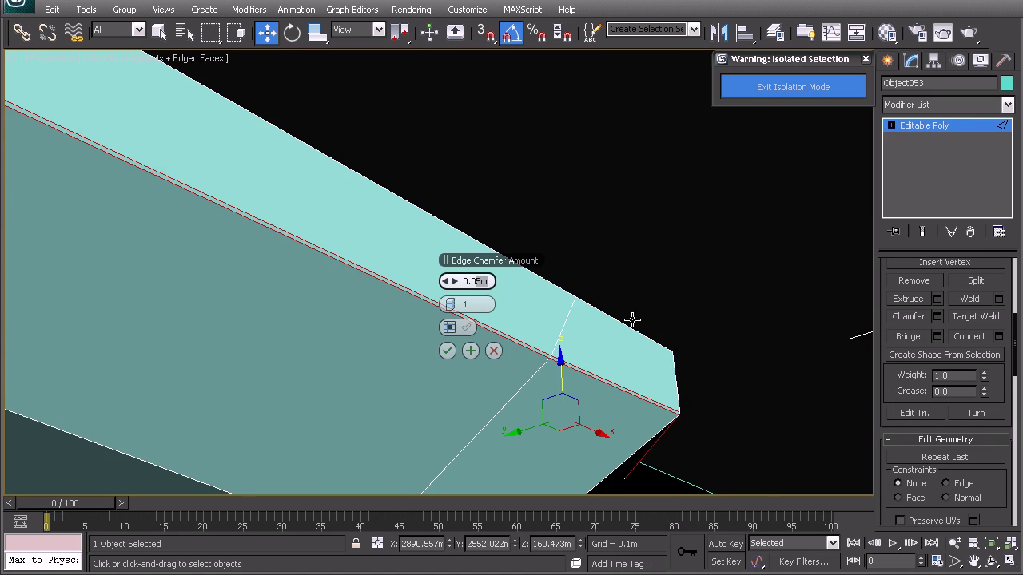
text(0.002)
key(Return)
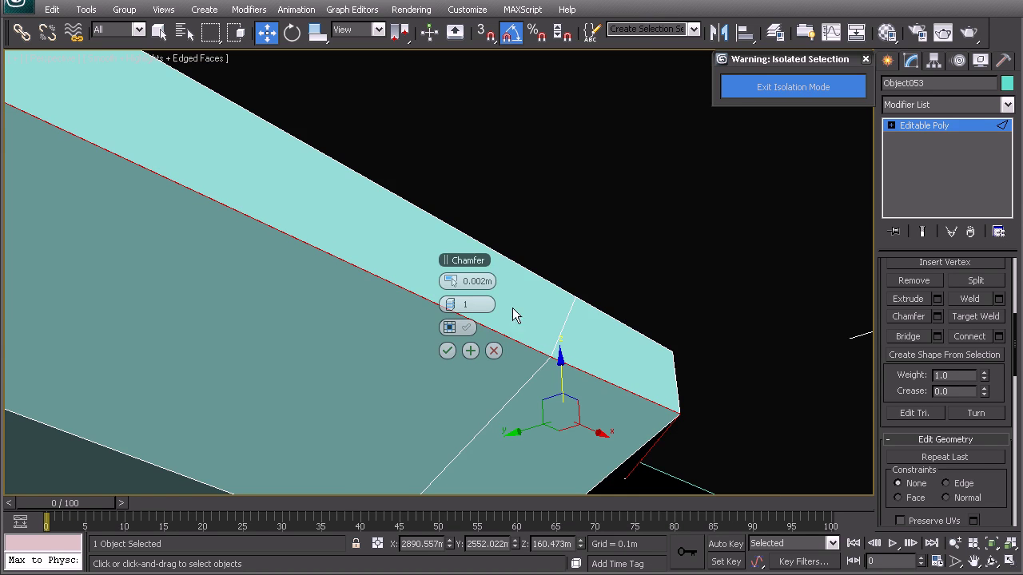
click(447, 350)
- Turn on NURMS smoothing, set the display iterations to 3, and inspect the chamfered border and the bend
right_click(503, 302)
click(471, 101)
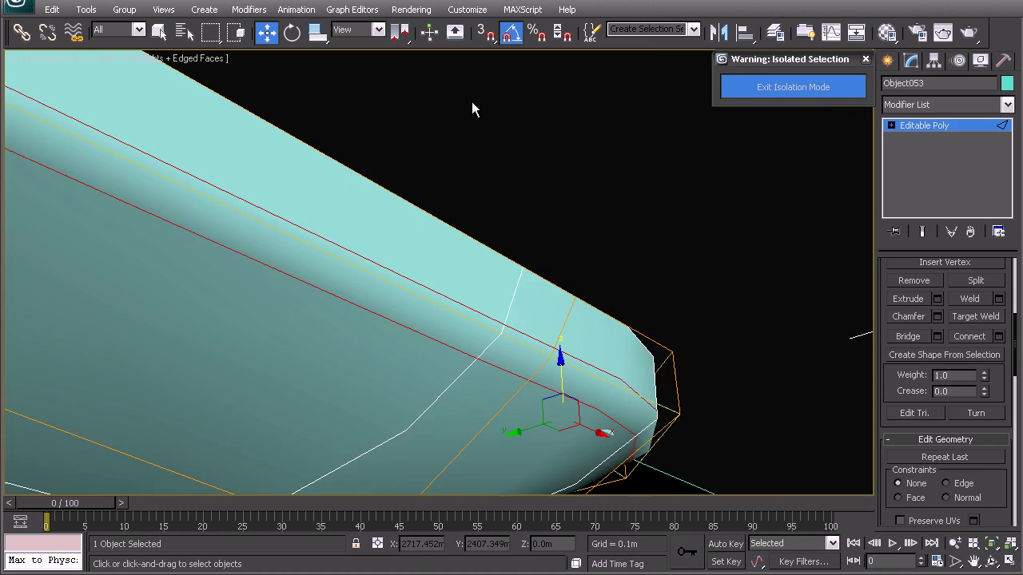
alt+middle_drag(560, 320, 807, 427)
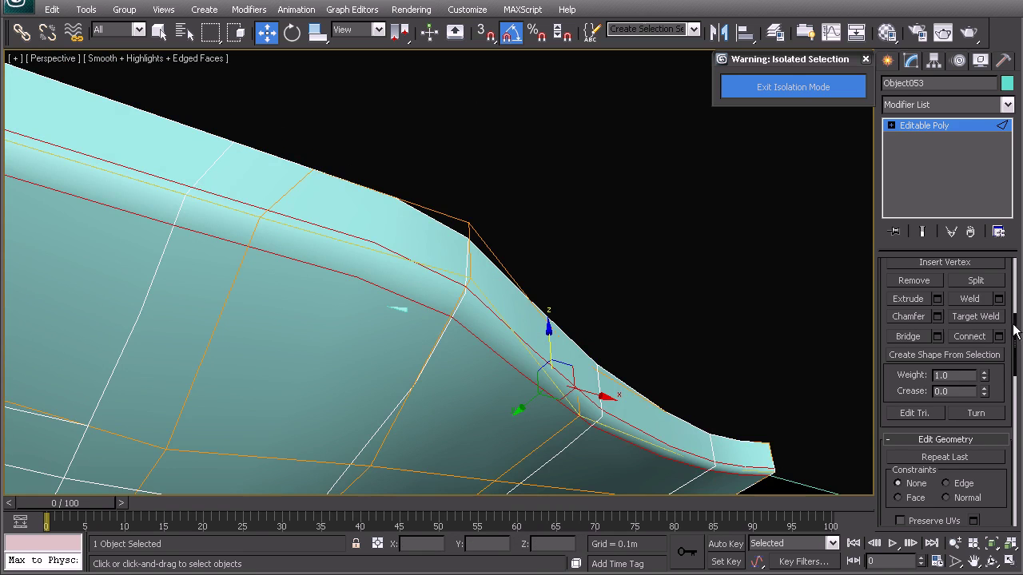
drag(1014, 331, 1009, 427)
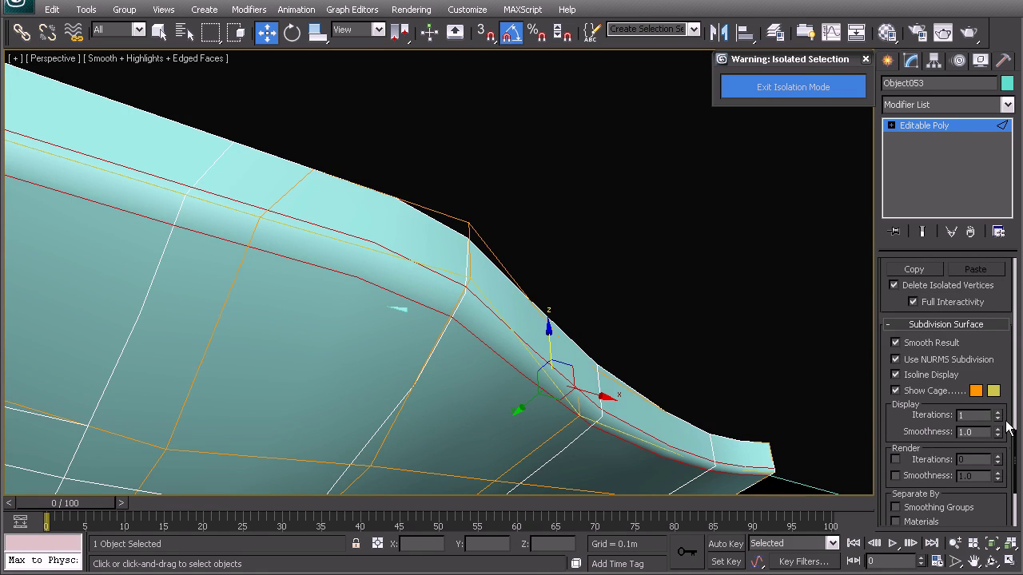
click(997, 413)
click(997, 413)
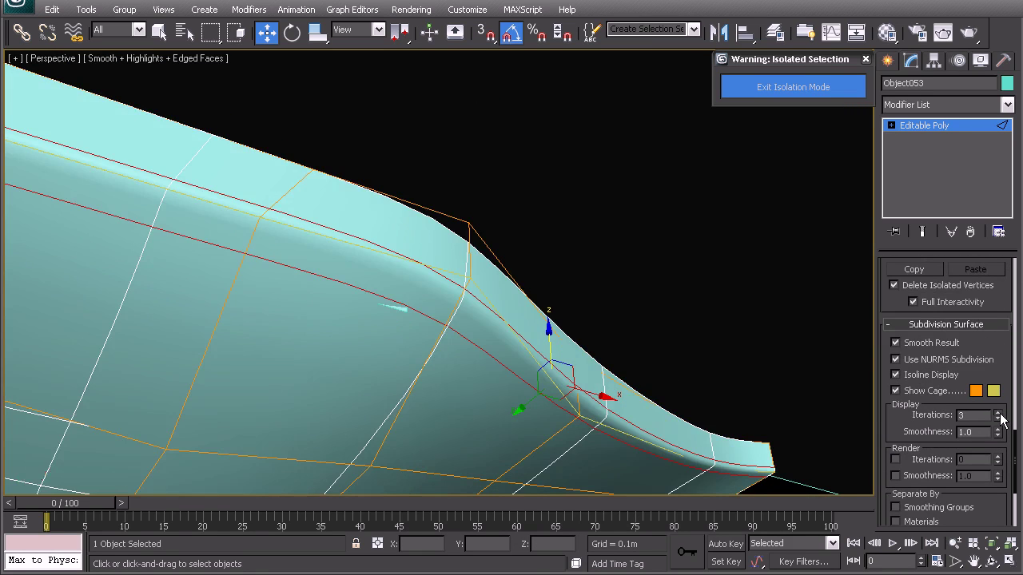
middle_drag(493, 350, 554, 336)
alt+middle_drag(553, 335, 354, 312)
scroll(509, 333, up, 2)
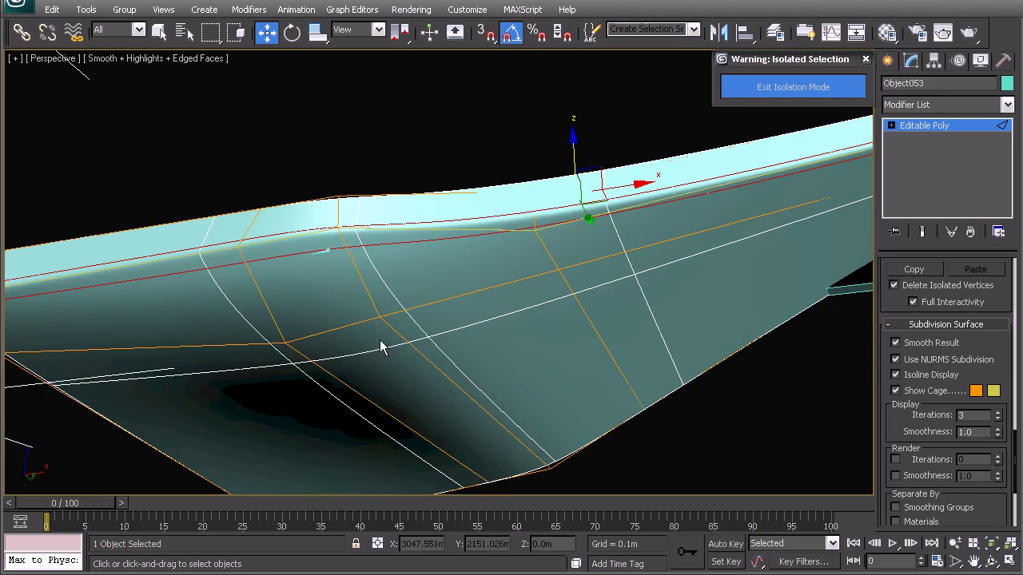
- Switch off the NURMS smoothing to return to the unsmoothed underside piece
right_click(427, 272)
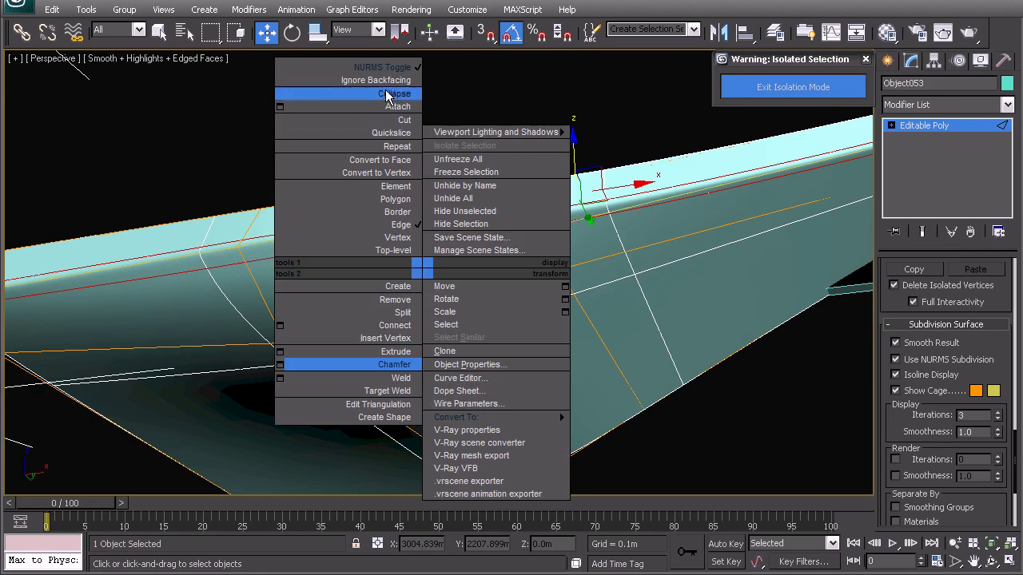
click(384, 94)
alt+middle_drag(424, 328, 473, 336)
key(2)
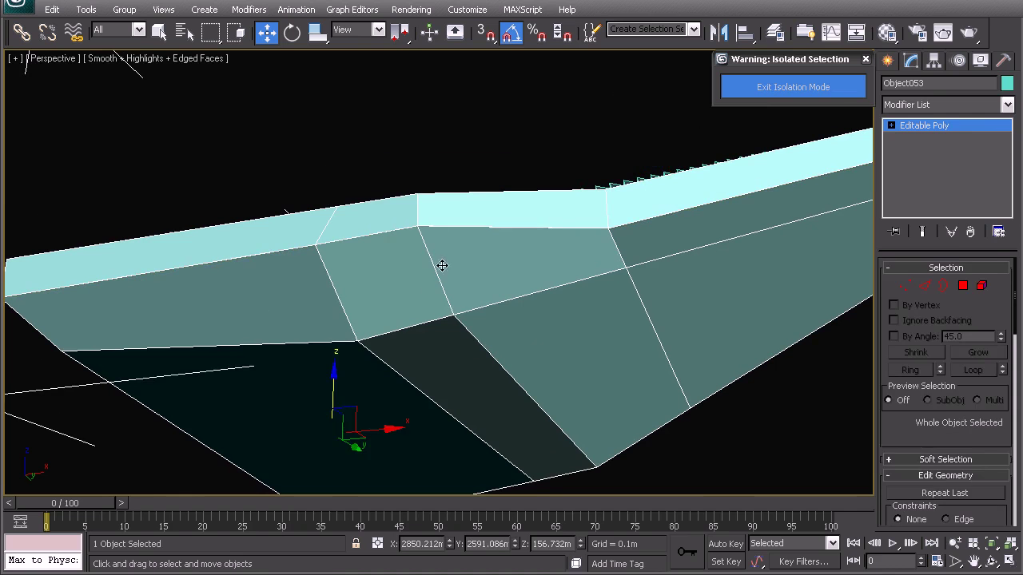
- Select the edge loop crossing the underside and side strip at the bend, and chamfer it by 0.002 m
click(926, 288)
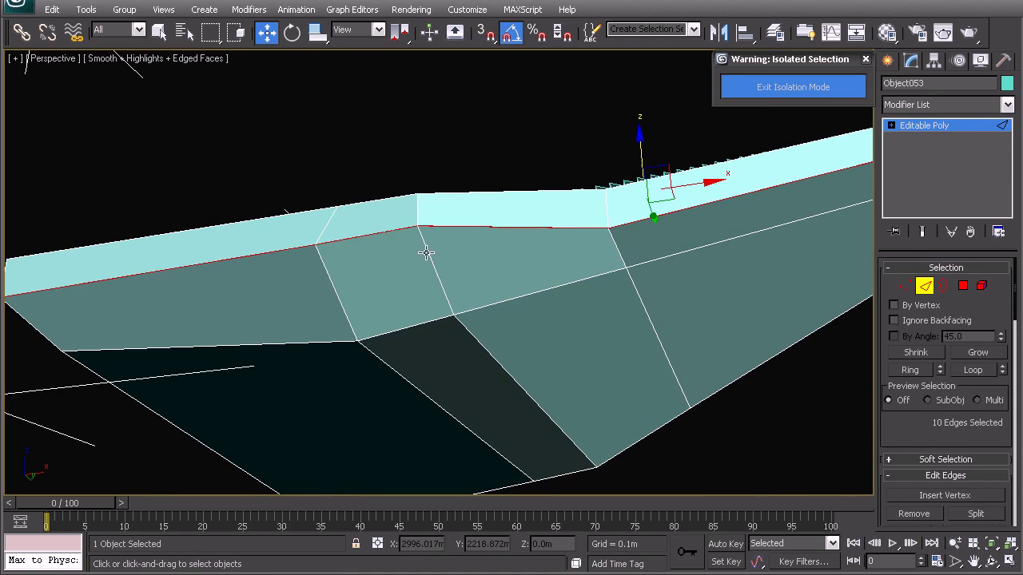
click(426, 252)
click(955, 369)
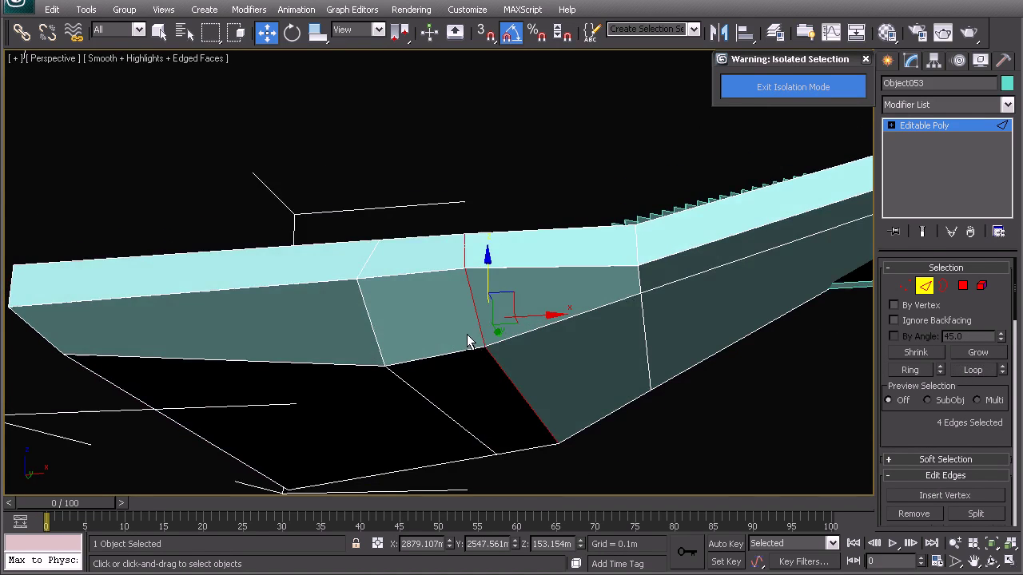
middle_drag(504, 310, 507, 356)
scroll(536, 343, up, 3)
right_click(511, 336)
click(369, 431)
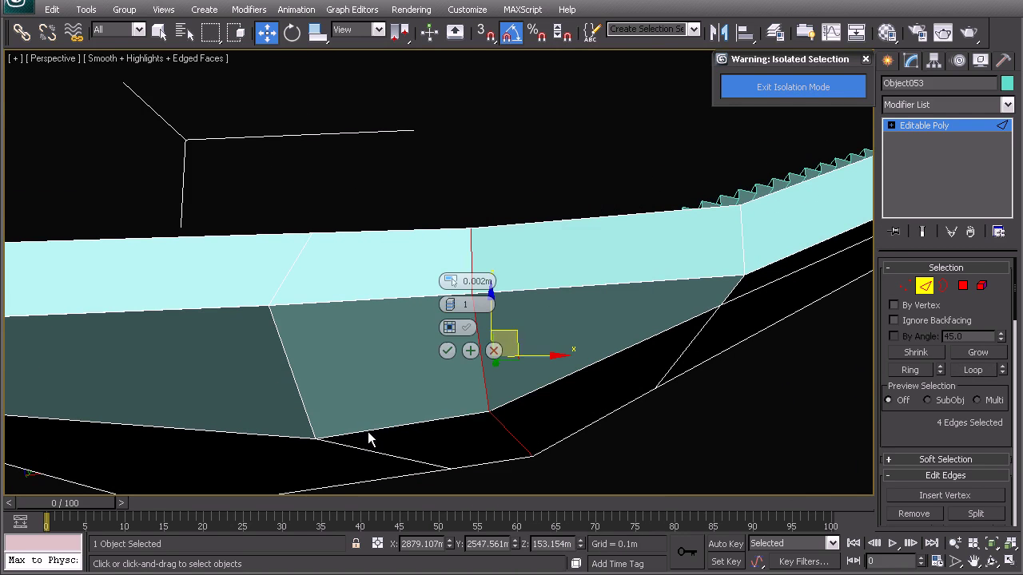
click(446, 349)
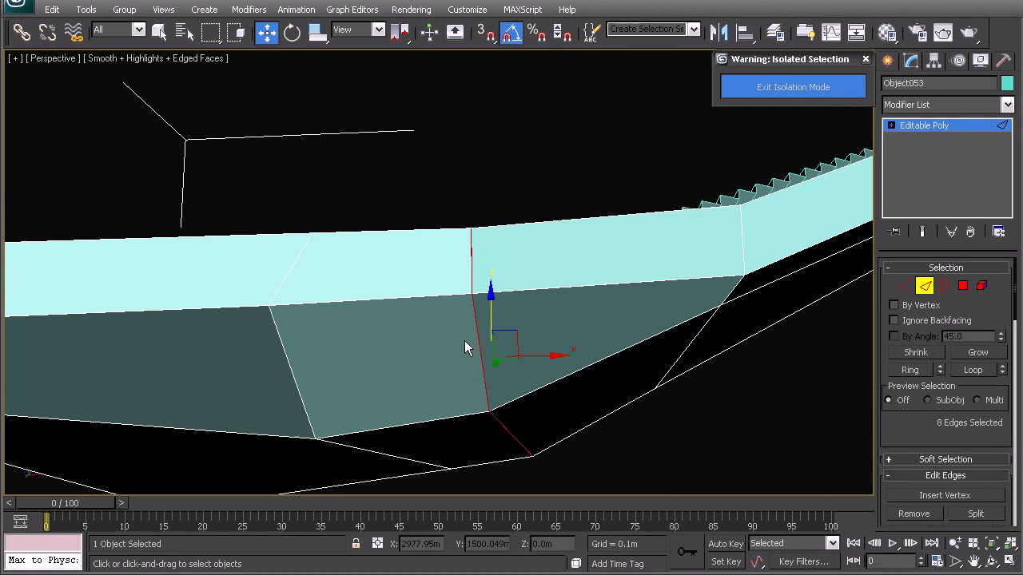
- Turn NURMS smoothing on again for the underside piece and clear the edge selection
right_click(471, 297)
click(438, 101)
alt+middle_drag(518, 351, 526, 321)
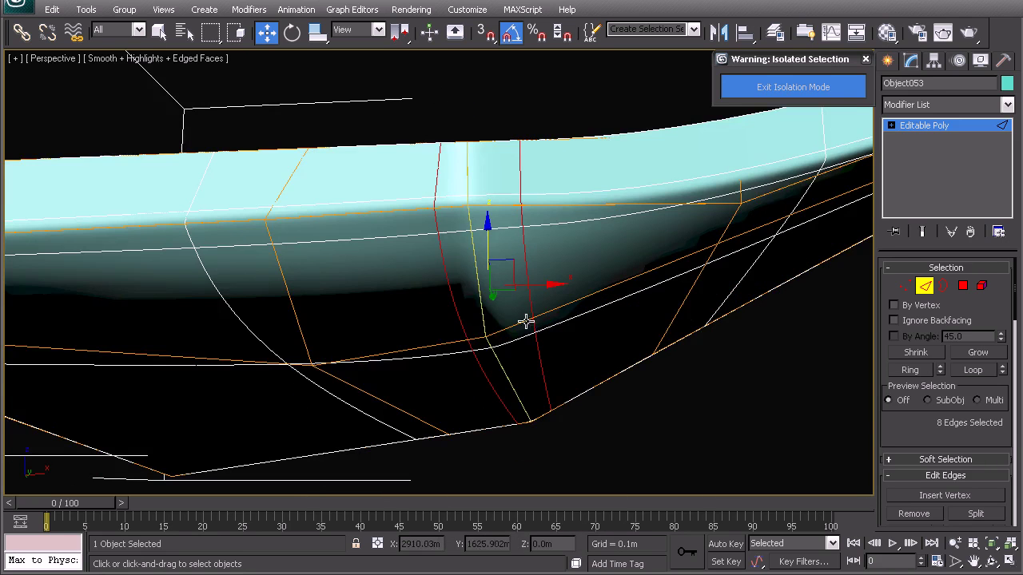
scroll(532, 329, down, 3)
click(571, 393)
- Examine the smoothed underside piece from several angles, checking the bend, the lower border and the raised far end
scroll(571, 393, down, 4)
alt+middle_drag(535, 392, 489, 357)
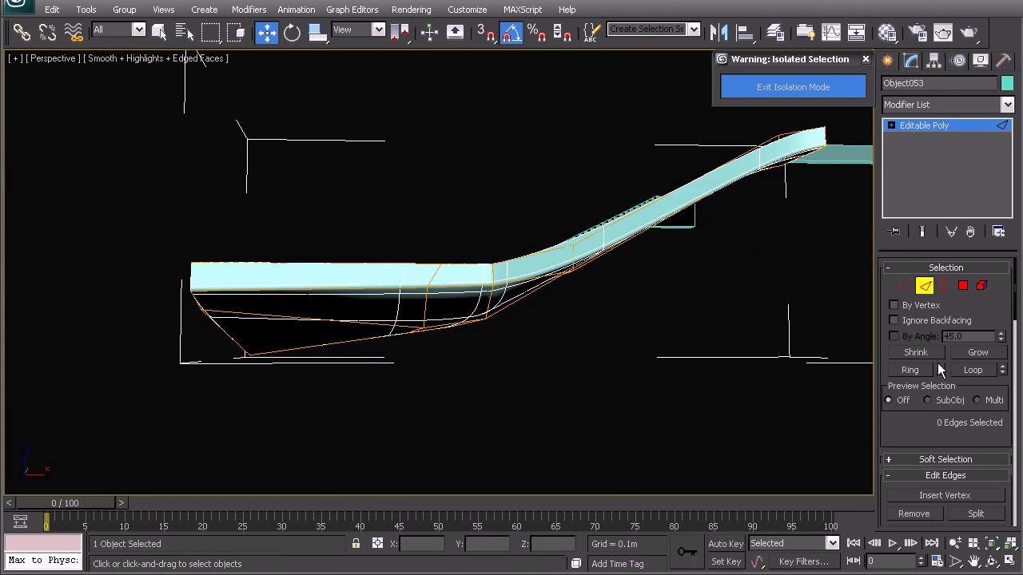
alt+middle_drag(480, 276, 361, 360)
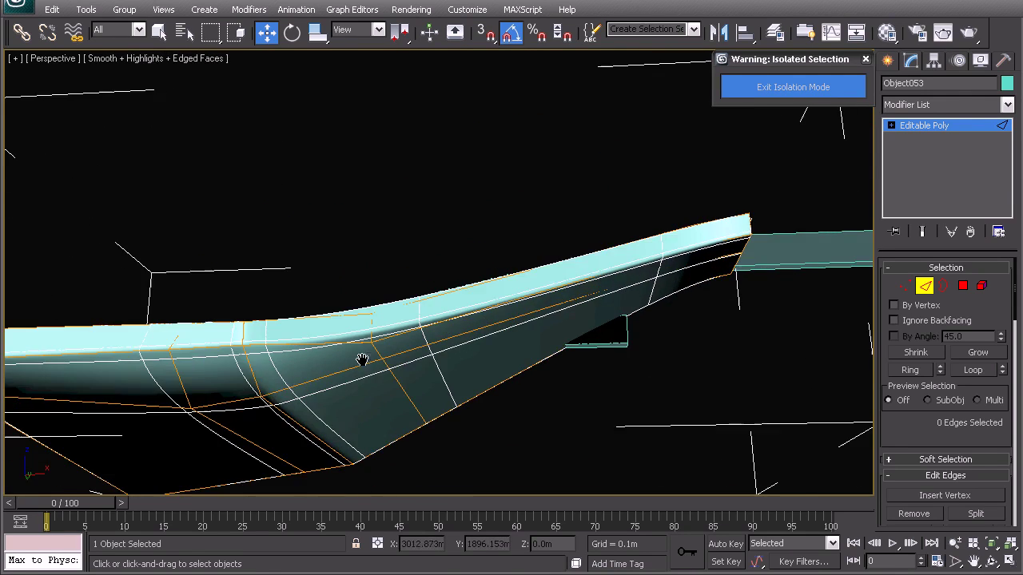
alt+middle_drag(661, 320, 695, 281)
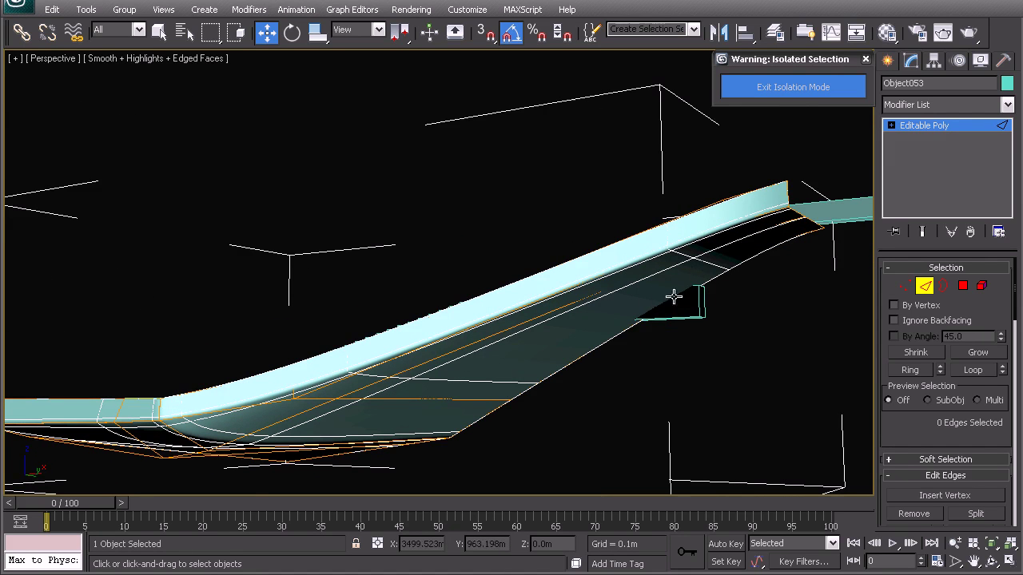
alt+middle_drag(667, 301, 626, 246)
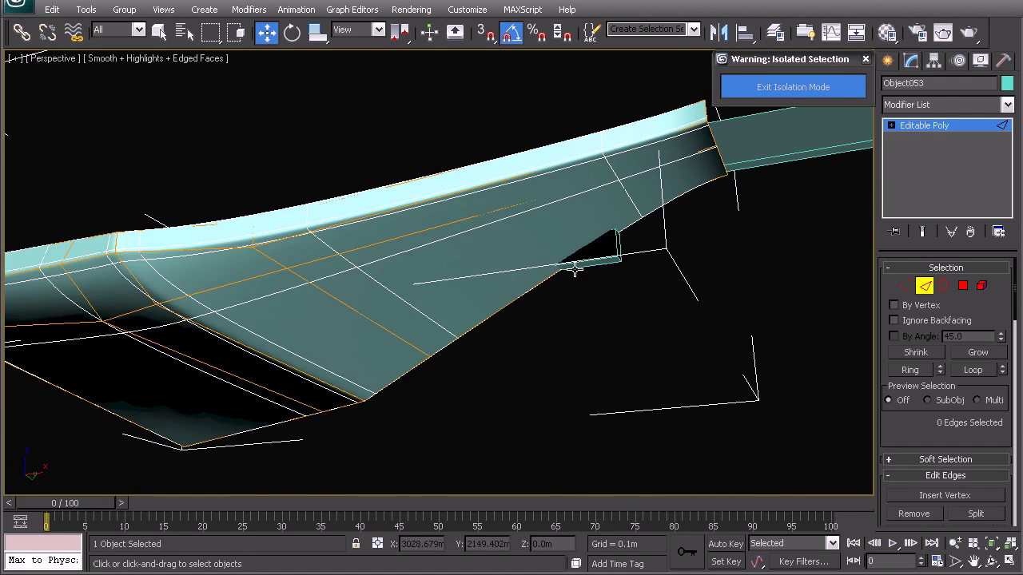
scroll(552, 317, down, 4)
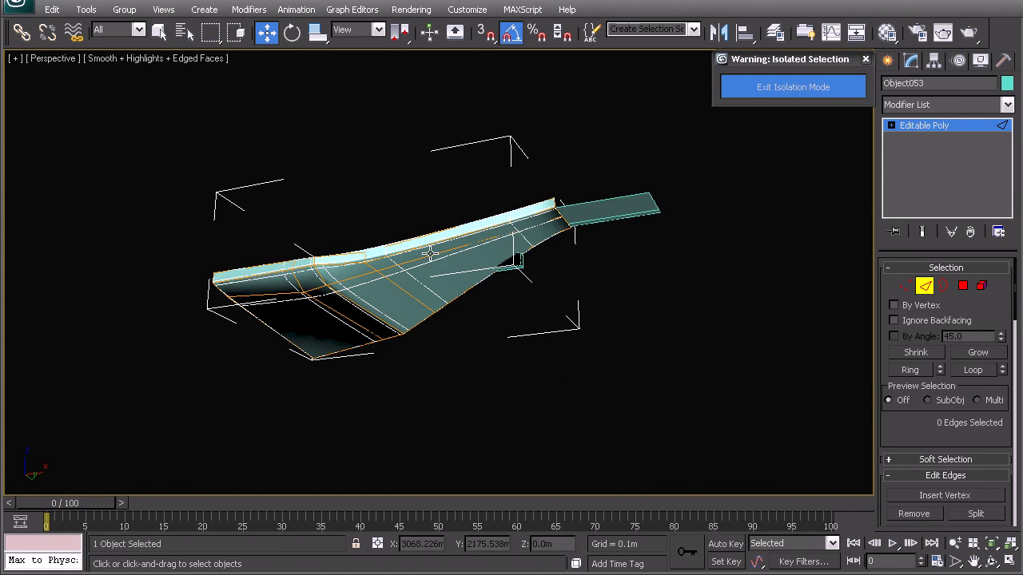
alt+middle_drag(437, 360, 479, 319)
middle_drag(535, 287, 468, 356)
scroll(474, 357, up, 5)
middle_drag(489, 421, 372, 268)
- Leave edge editing, exit isolation mode, and view the underside piece together with the deck and towers
right_click(405, 266)
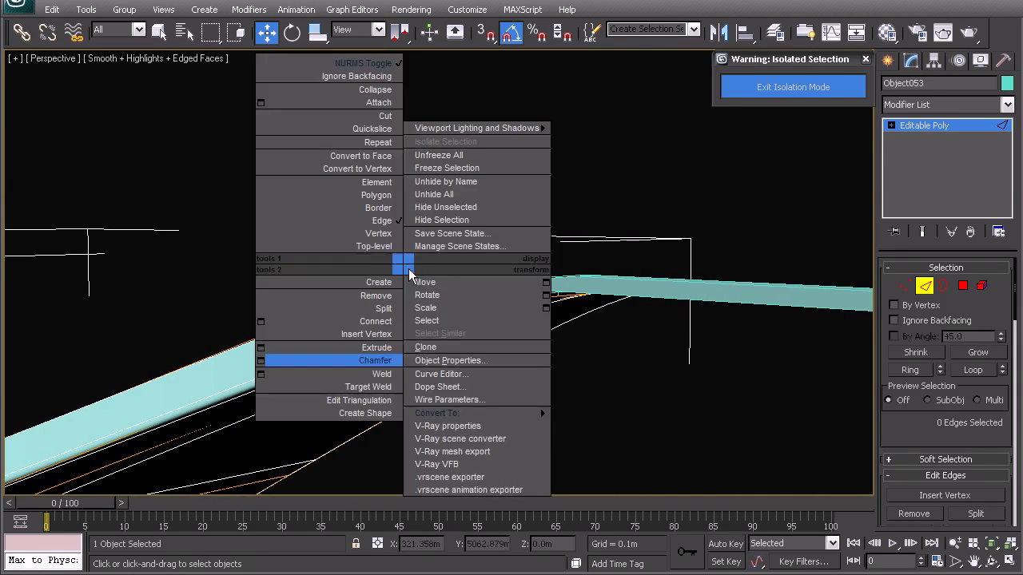
click(373, 246)
click(742, 86)
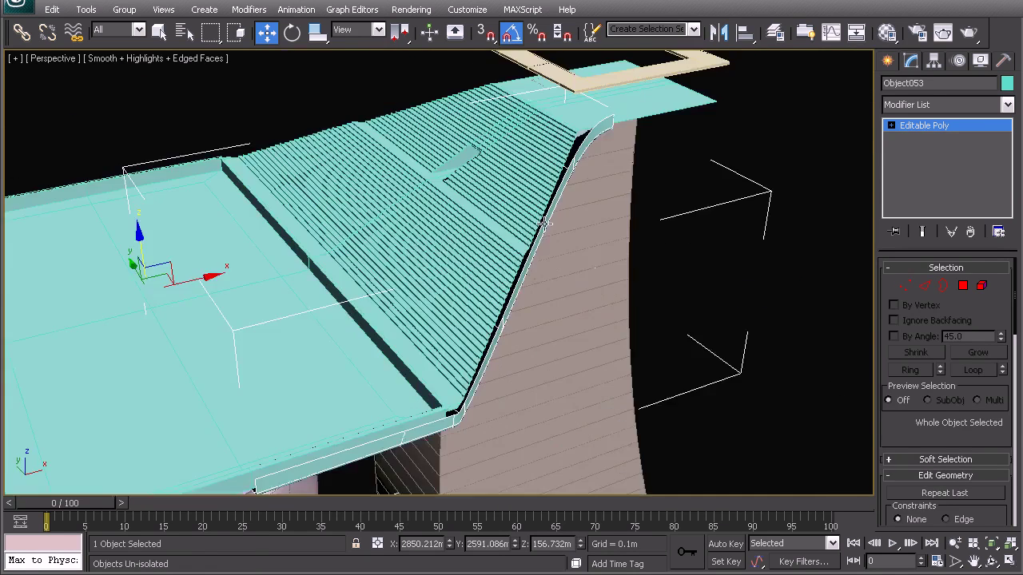
alt+middle_drag(543, 226, 535, 288)
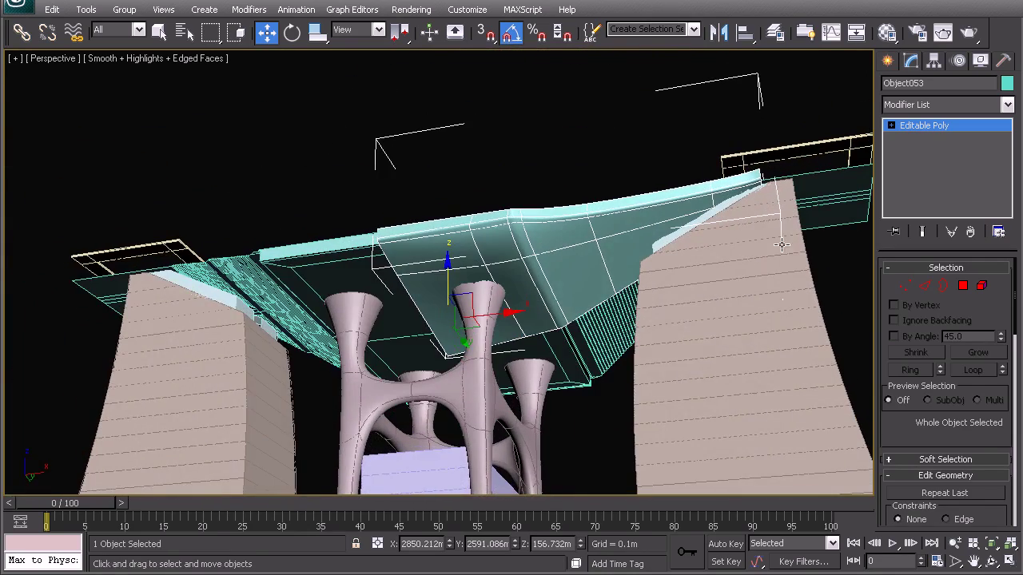
- Mirror the underside piece across the working pivot on the X axis as an instance, with a 0.0 m offset
click(933, 62)
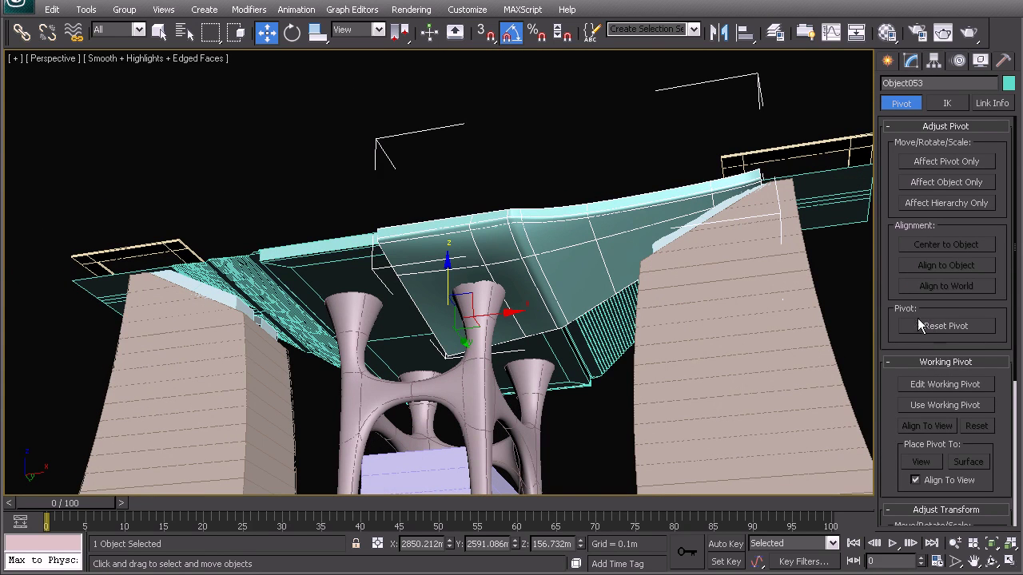
click(934, 405)
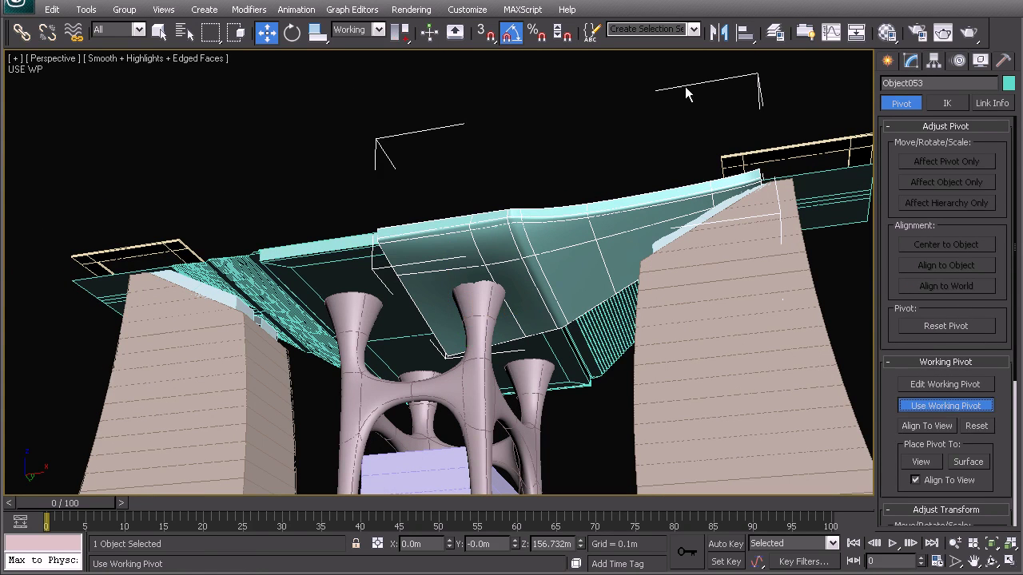
click(718, 32)
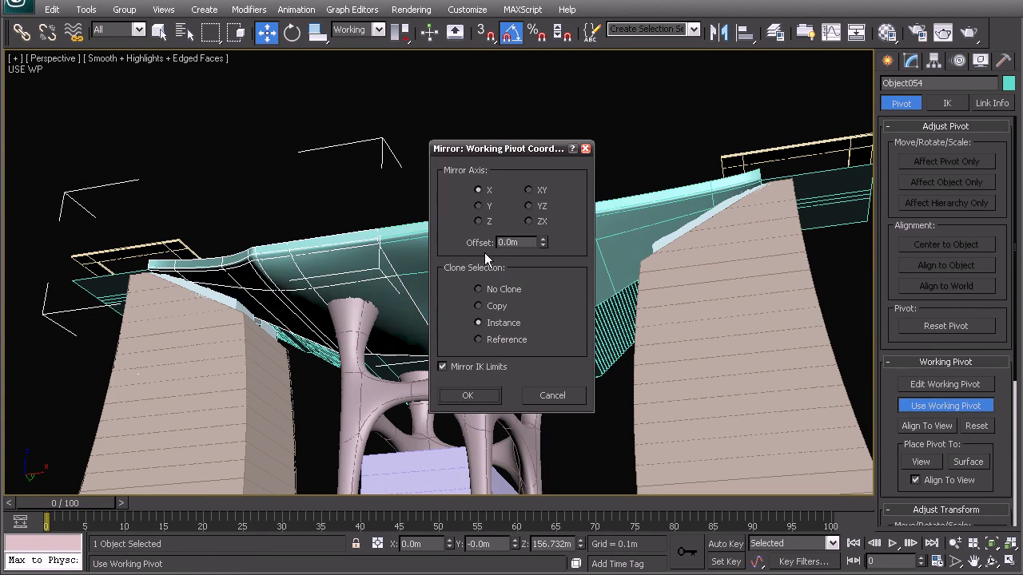
click(472, 393)
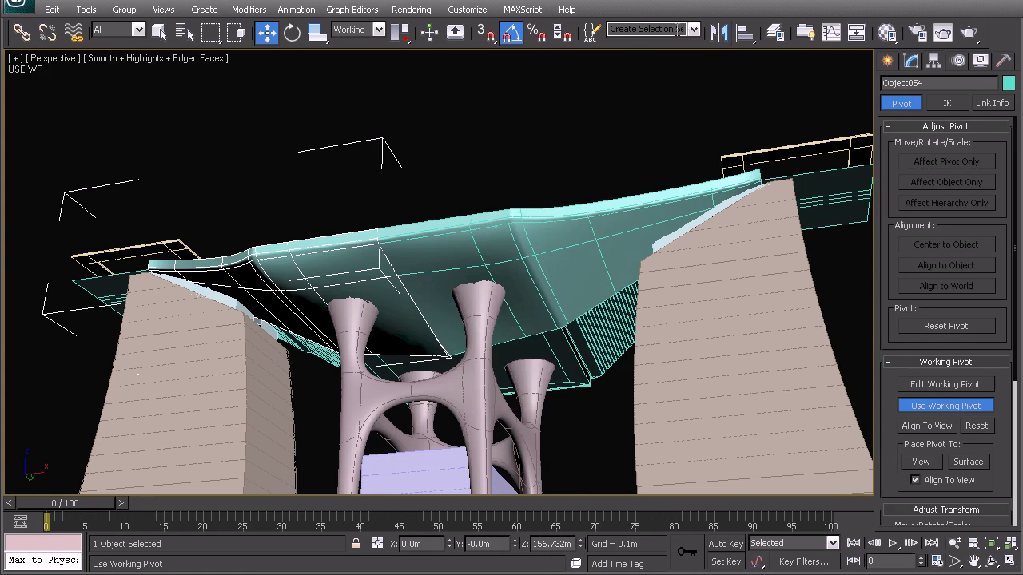
- Mirror the two underside halves across the working pivot on the Y axis as instances, with a 0.0 m offset, and clear the selection
click(718, 32)
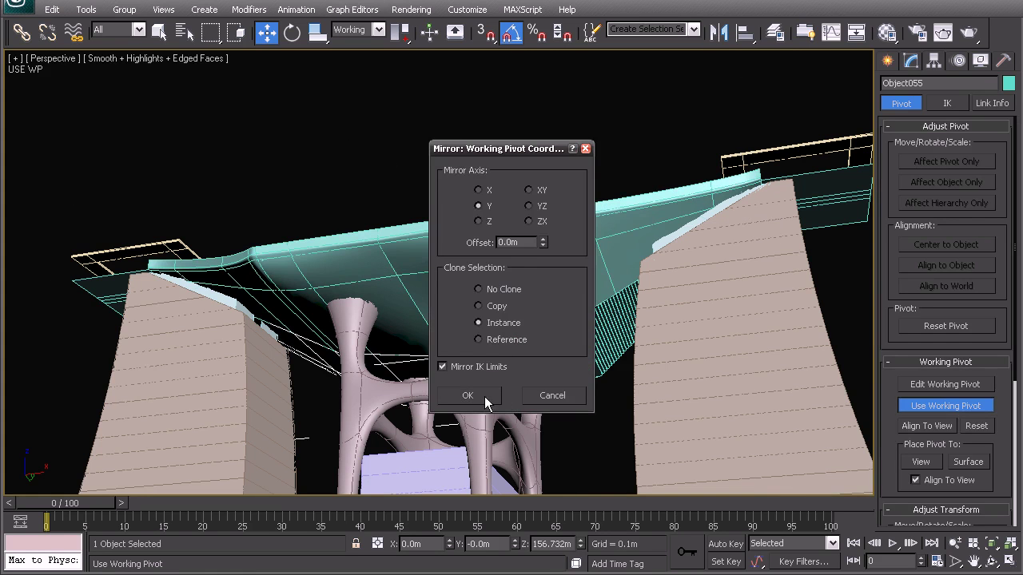
click(468, 395)
click(719, 32)
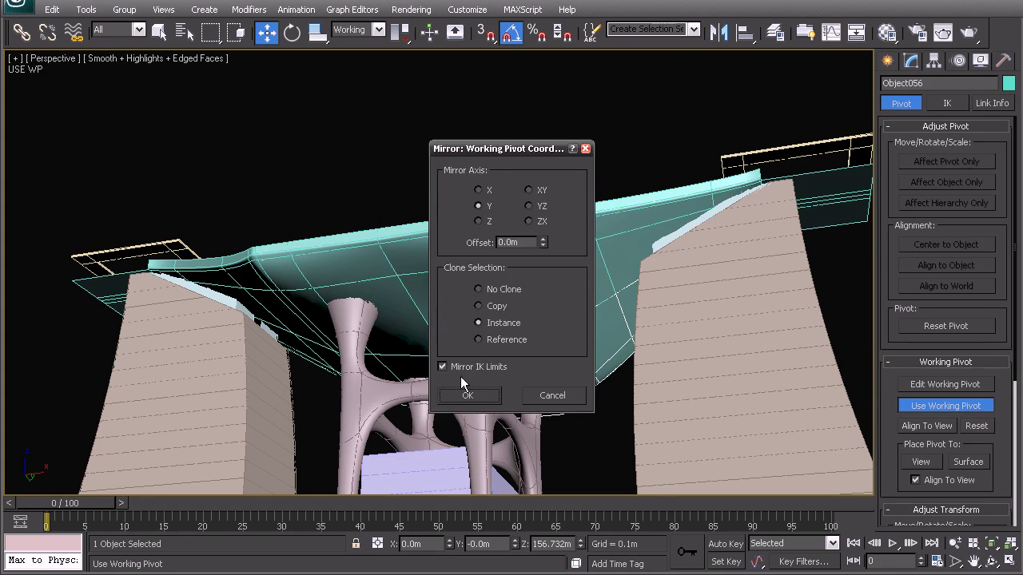
click(475, 396)
click(580, 177)
- Examine the mirrored underside from below and from the side, checking the seams around the column heads
mouse_move(434, 311)
alt+middle_down()
mouse_move(516, 330)
mouse_move(431, 309)
mouse_move(426, 326)
alt+middle_up()
scroll(420, 352, up, 4)
middle_drag(415, 365, 435, 318)
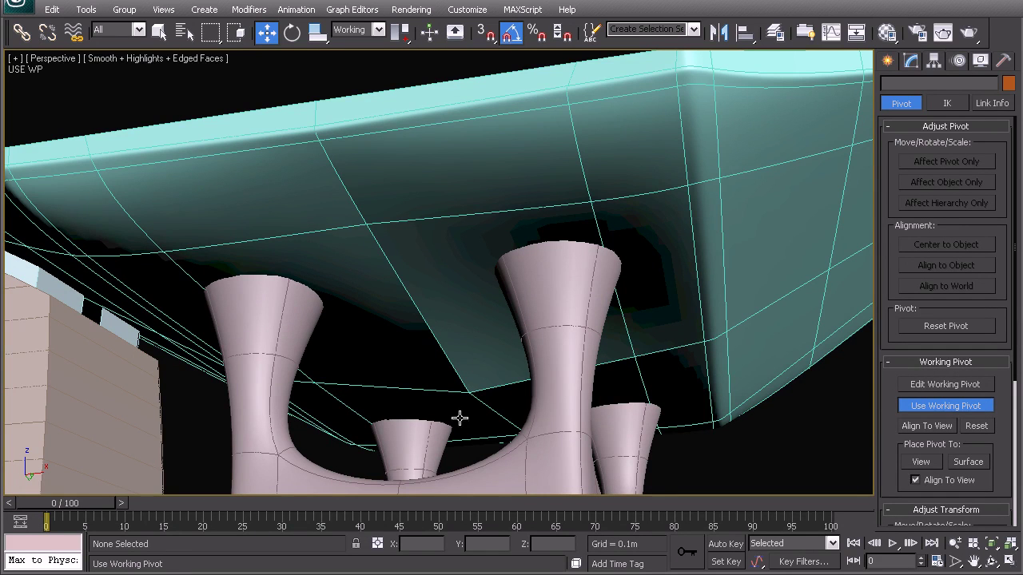
middle_drag(425, 245, 420, 290)
scroll(415, 304, down, 3)
alt+middle_drag(407, 336, 406, 361)
alt+middle_drag(548, 295, 528, 332)
alt+middle_drag(584, 298, 430, 293)
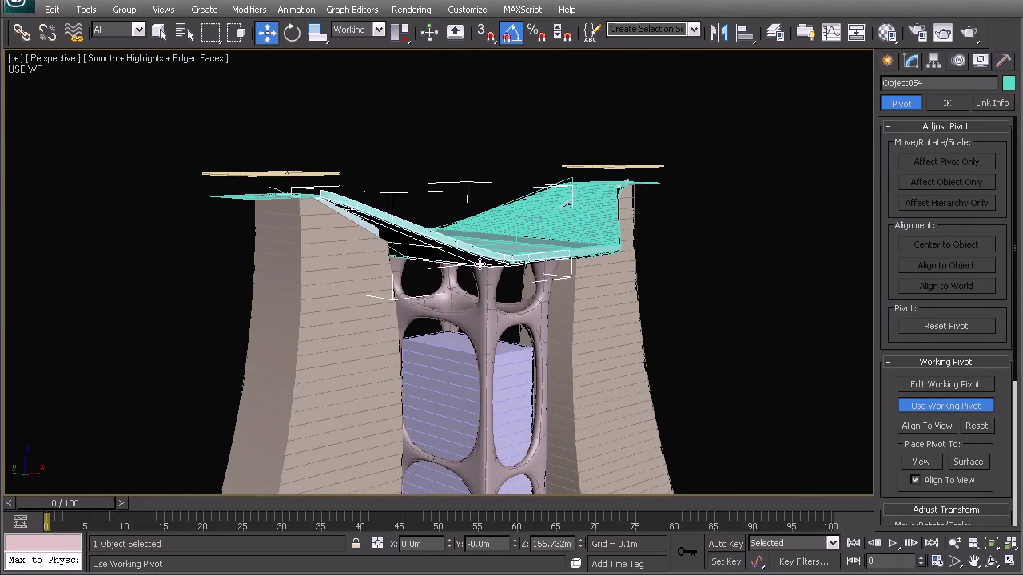
- Select the two adjoining underside pieces that span the deck between the towers and isolate them
alt+middle_drag(480, 264, 504, 262)
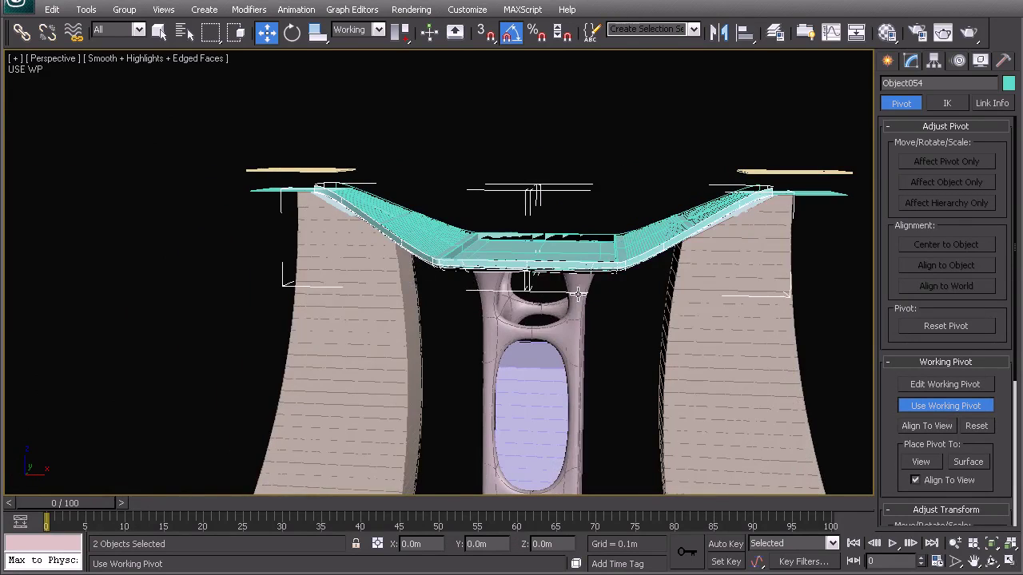
alt+middle_drag(578, 294, 530, 324)
scroll(530, 325, down, 10)
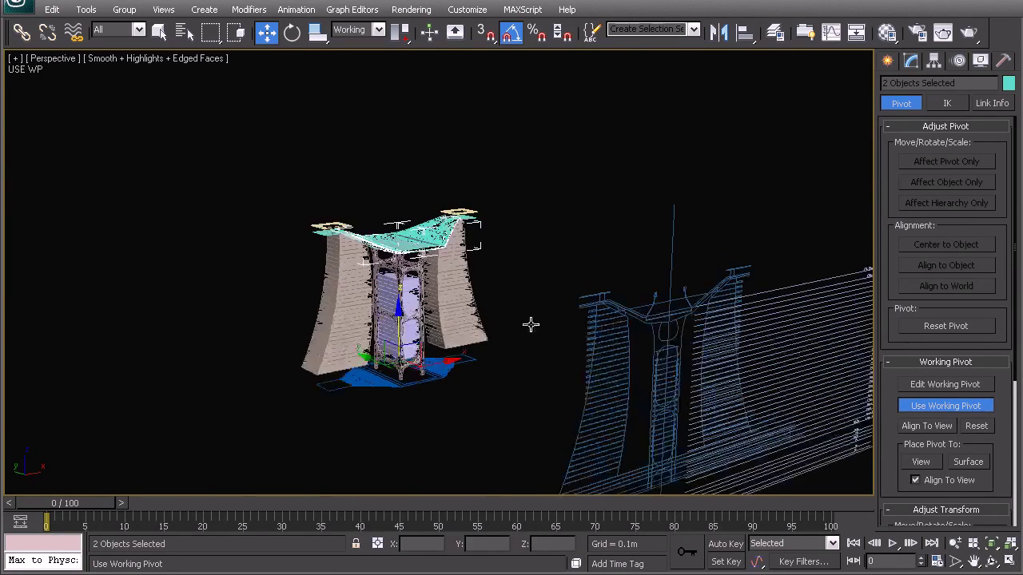
right_click(648, 314)
click(667, 188)
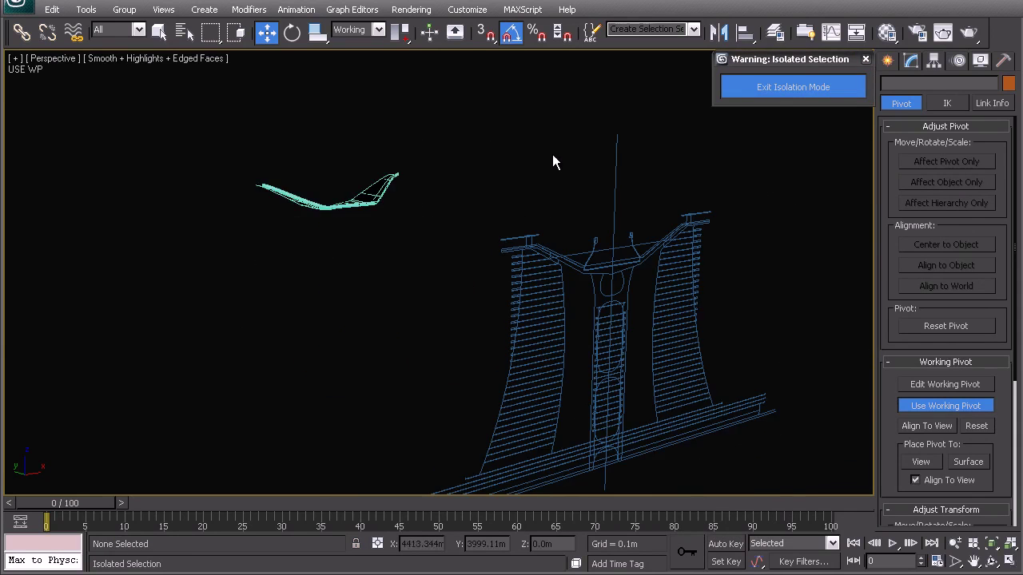
- Show the isolated underside pieces over the elevation drawing in a front wireframe view
key(f)
middle_drag(429, 265, 445, 322)
scroll(463, 278, up, 8)
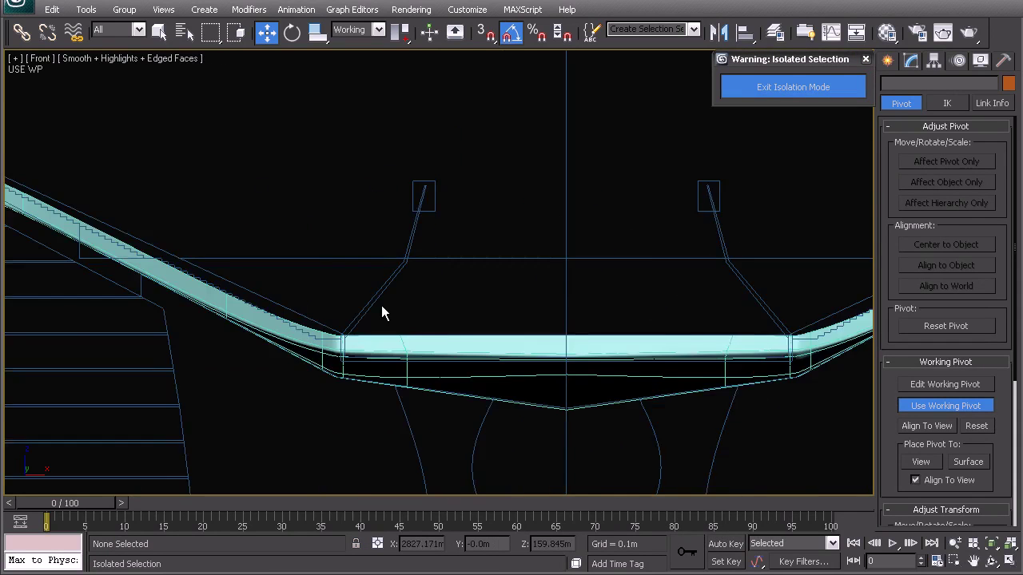
scroll(381, 306, up, 2)
middle_drag(230, 324, 404, 272)
mouse_move(231, 274)
middle_down()
mouse_move(429, 349)
mouse_move(428, 336)
middle_up()
key(F3)
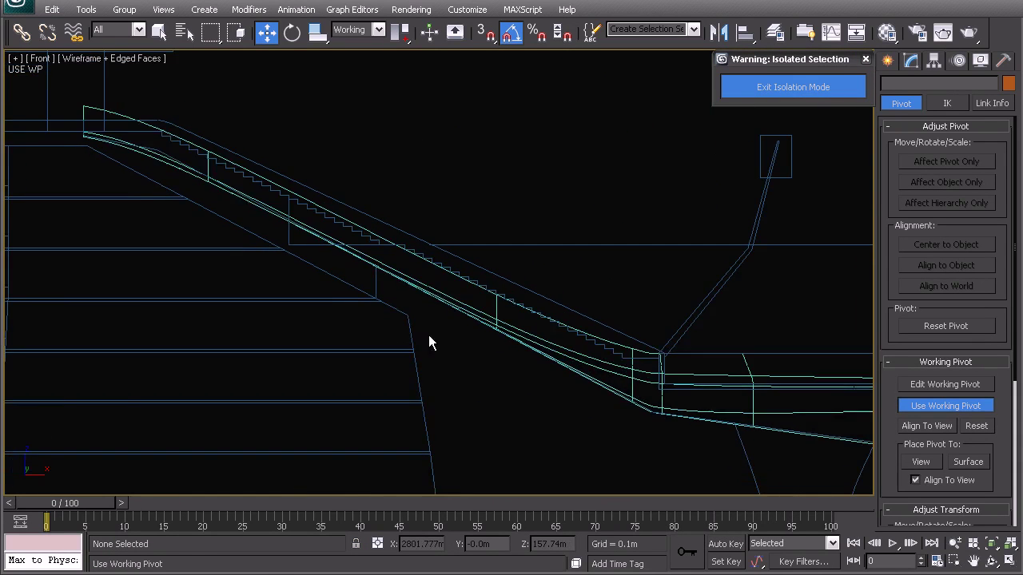
- Compare the underside's profile with the elevation drawing along both sloping wings and the central span
scroll(429, 337, down, 2)
middle_drag(866, 404, 625, 364)
middle_drag(740, 370, 601, 365)
middle_drag(679, 341, 322, 416)
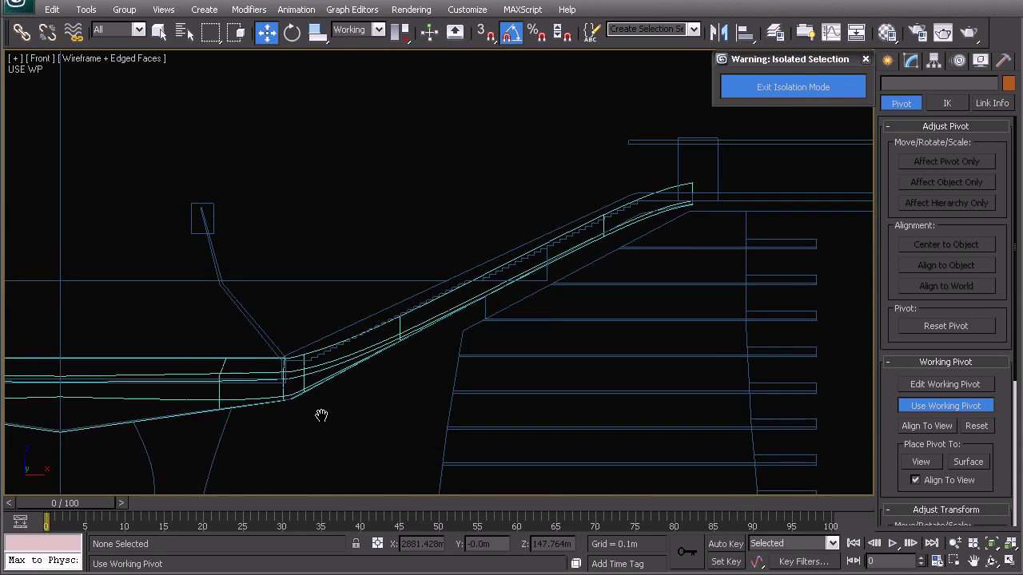
middle_drag(591, 301, 547, 317)
middle_drag(472, 318, 781, 254)
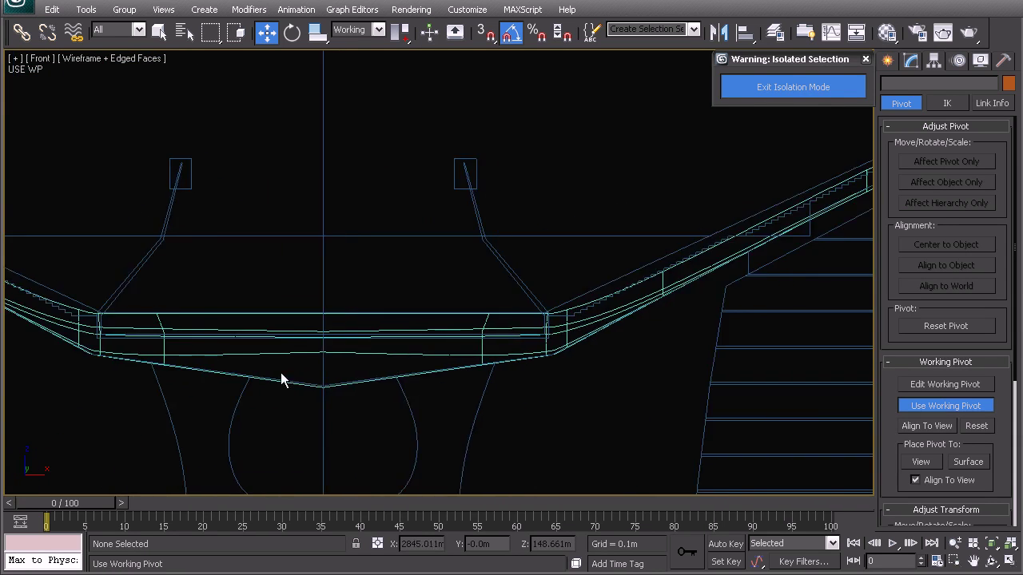
middle_drag(280, 376, 468, 342)
middle_drag(327, 310, 530, 312)
middle_drag(269, 283, 487, 336)
- Restore shaded display and the perspective view, exit isolation mode, and view the whole deck on its towers from above
key(F3)
scroll(478, 343, down, 2)
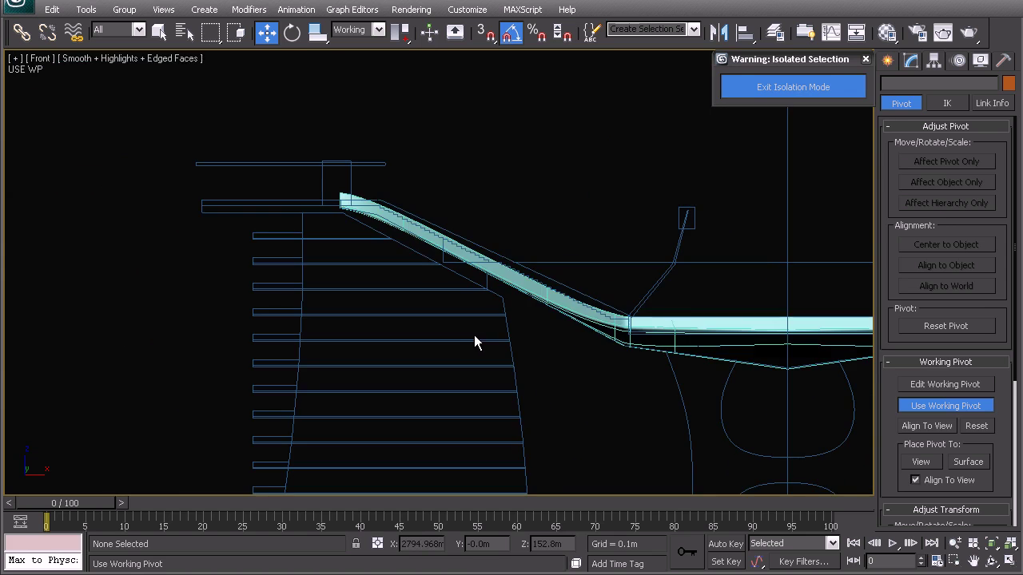
key(p)
alt+middle_drag(442, 305, 502, 328)
click(740, 88)
alt+middle_drag(735, 96, 388, 246)
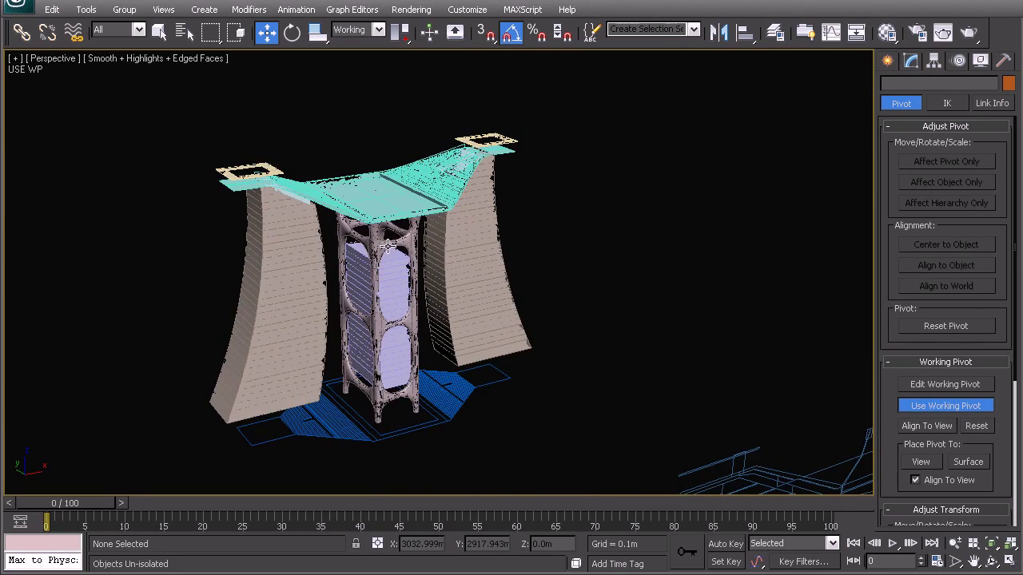
scroll(397, 252, up, 8)
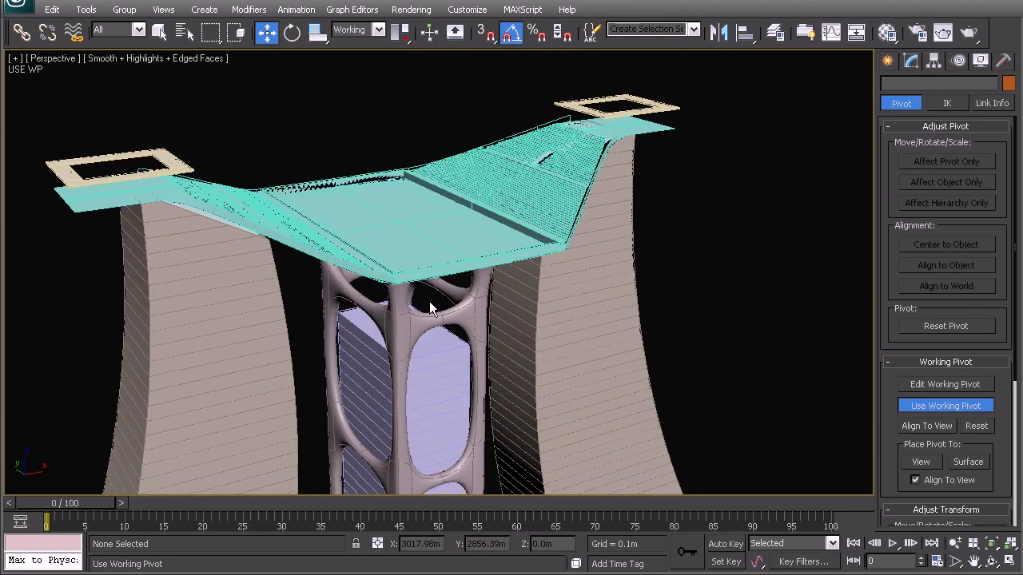